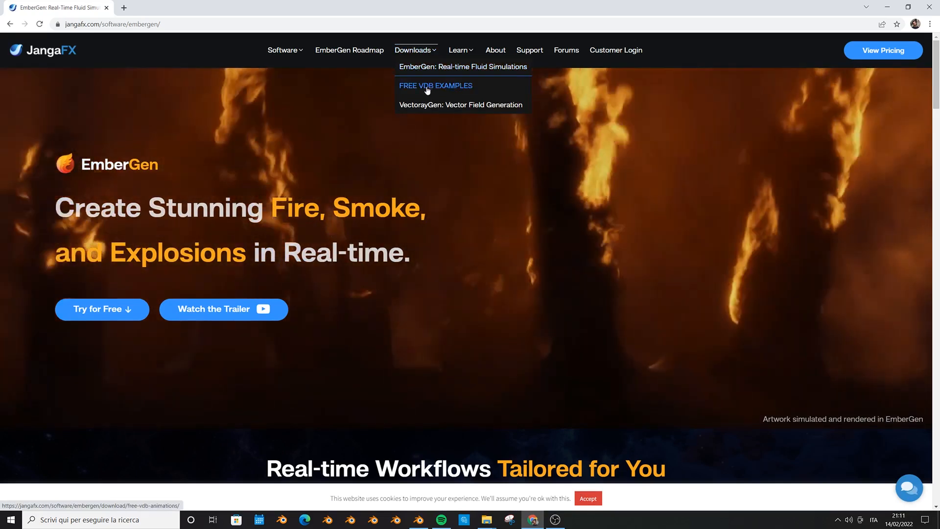
Open JangaFX's free VDB examples page and download the Gasoline Explosion animation
left_click(491, 86)
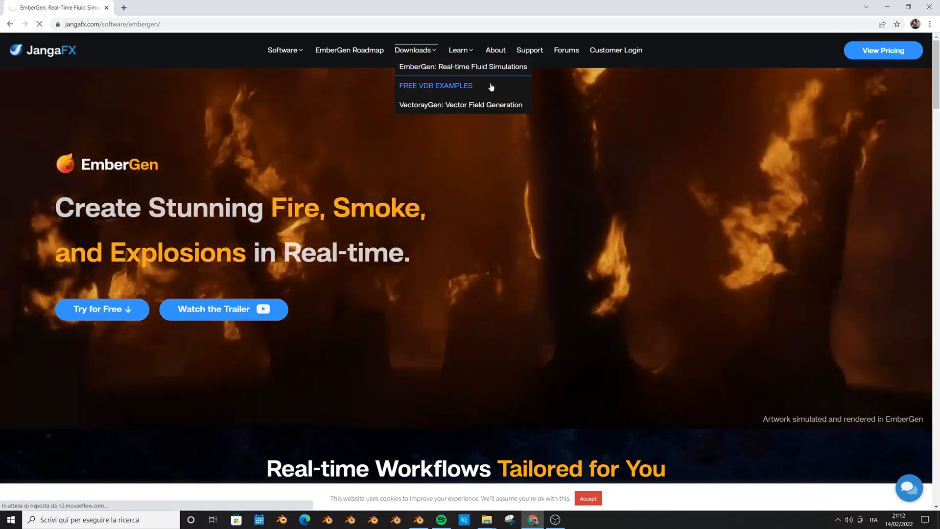
scroll(410, 219, "down", 6)
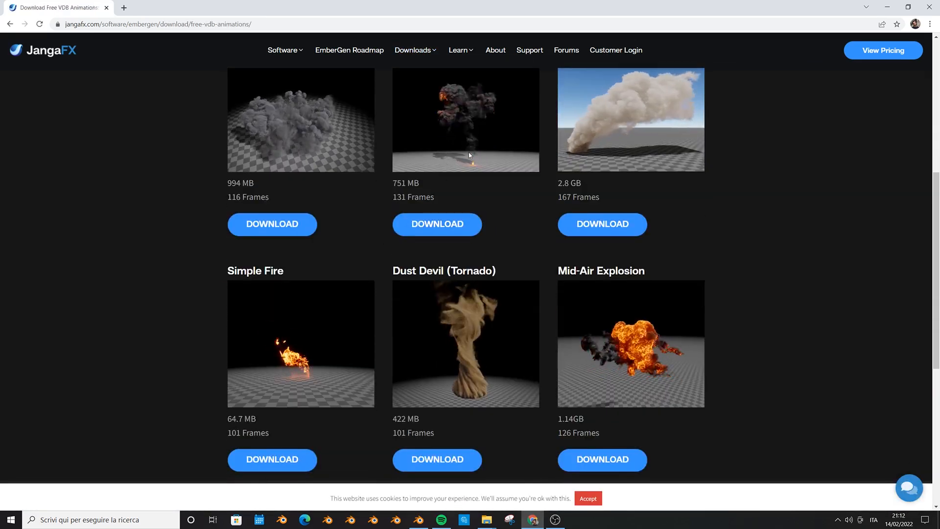
scroll(441, 196, "up", 2)
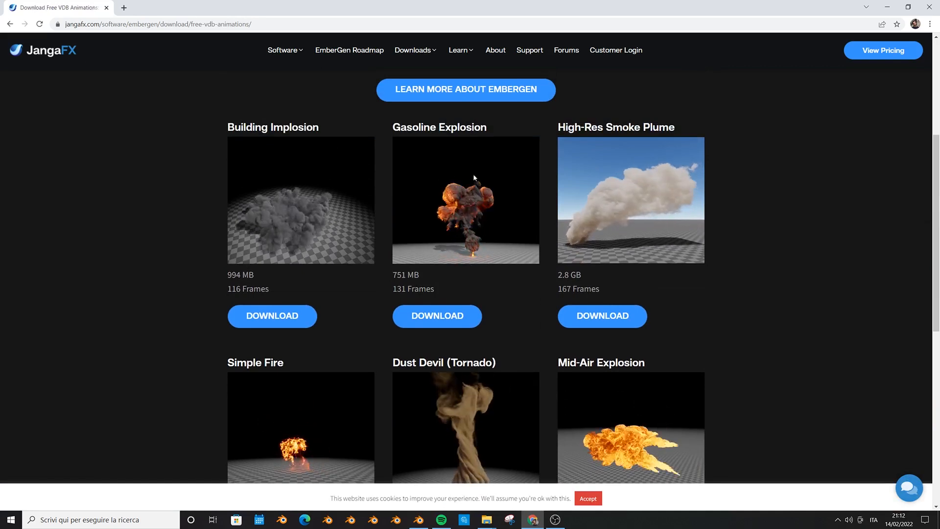
left_click(449, 323)
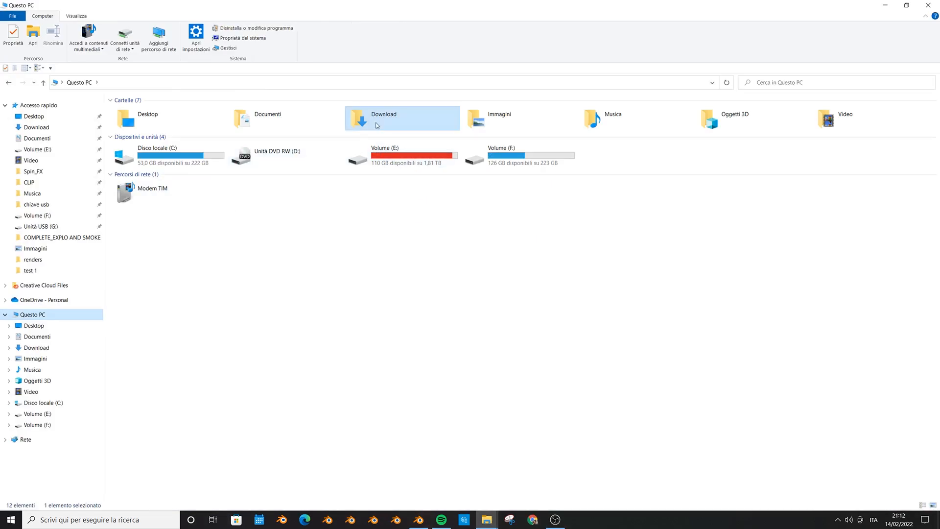
Copy the Gasoline_Explosion_01 archive from the Download folder into F:\video\tutorial realtime explosions in blender
double_click(376, 125)
left_click(169, 114)
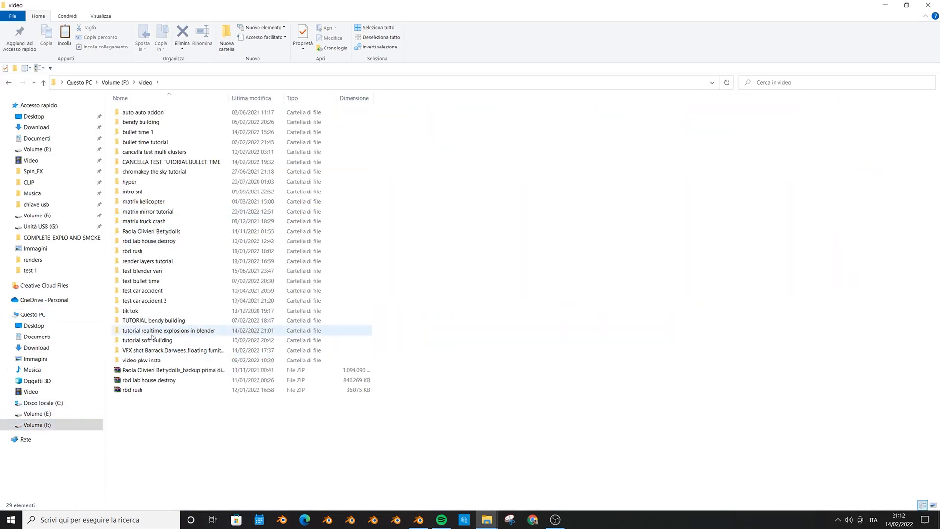
double_click(162, 329)
key("ctrl+v")
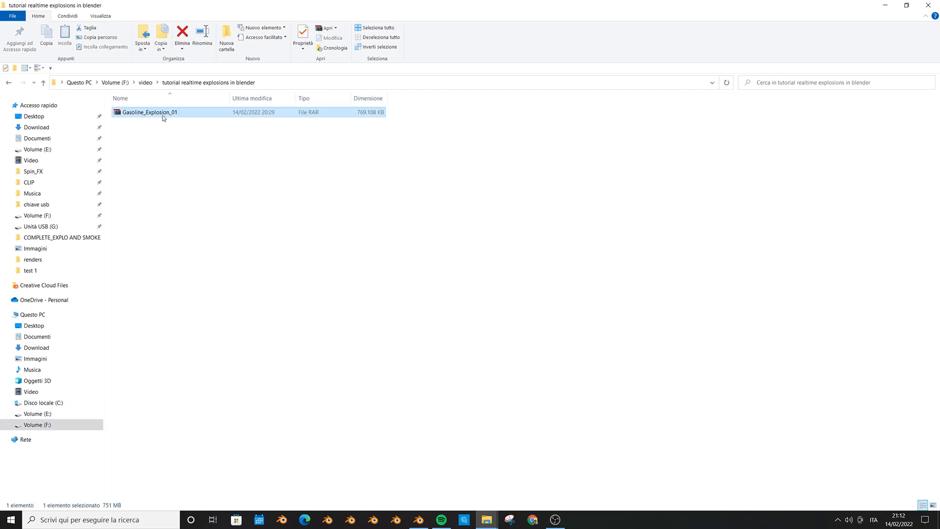
Extract the Gasoline_Explosion_01 archive into the tutorial folder and close WinRAR
double_click(161, 113)
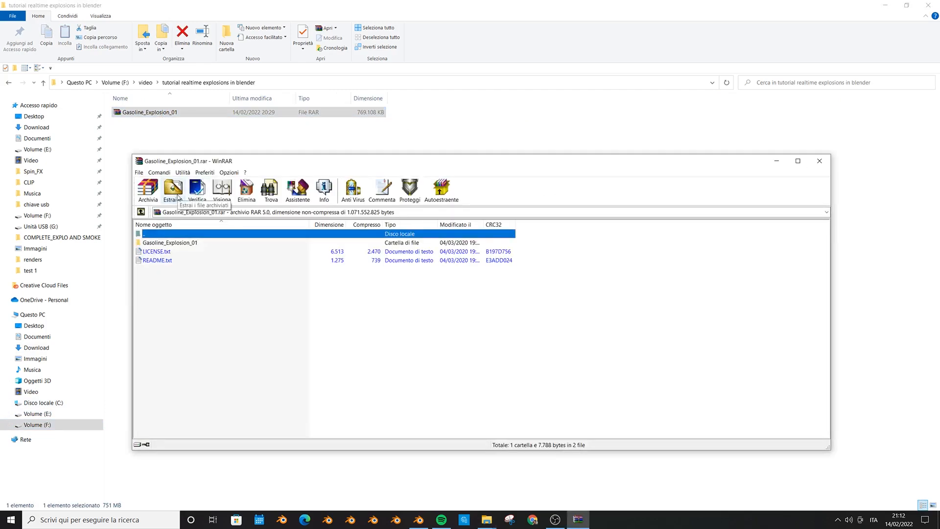
left_click(174, 191)
left_click(506, 400)
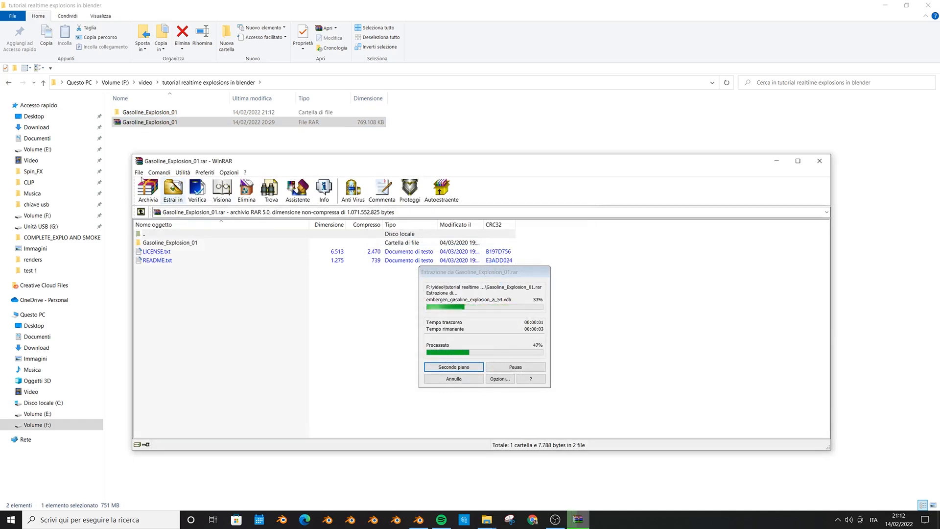
left_click(819, 161)
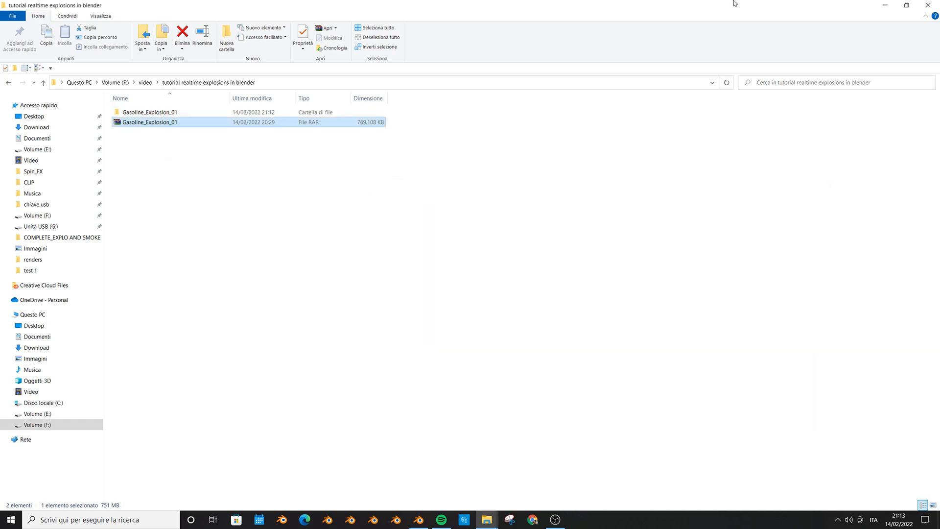
Delete the Gasoline_Explosion_01 RAR file and open the nested Gasoline_Explosion_01 folder holding the VDB files
double_click(160, 114)
left_click_drag(150, 150, 161, 123)
key("Delete")
double_click(157, 115)
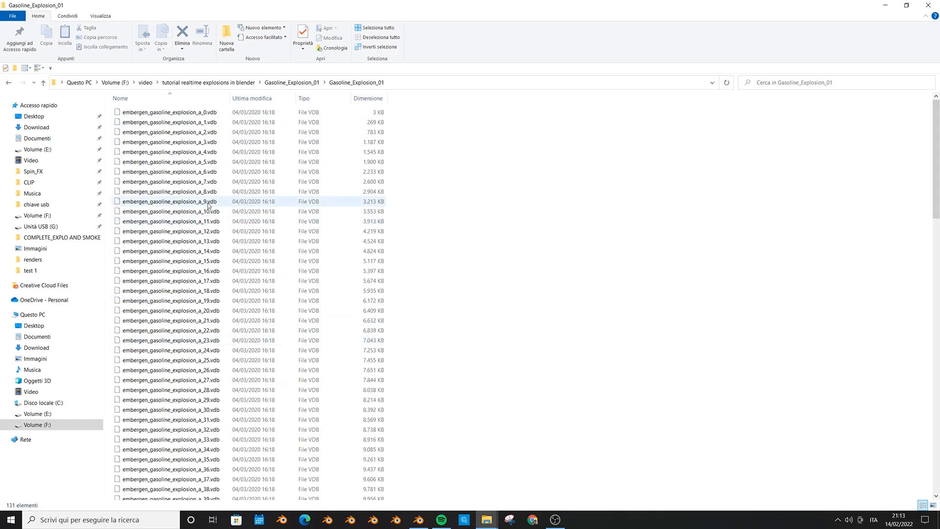
Switch to Blender and start the Import OpenVDB command with its file browser maximized
left_click_drag(729, 6, 677, 157)
left_click_drag(678, 157, 666, 149)
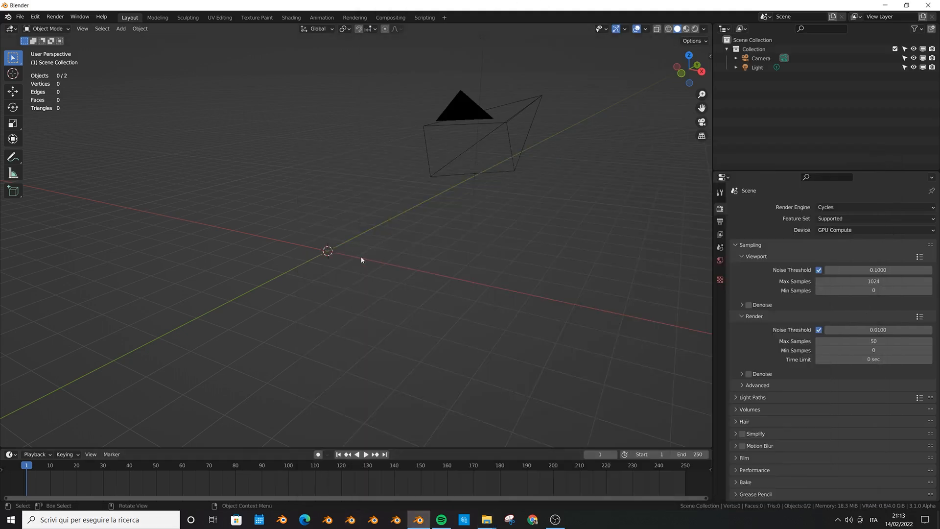
key("F3")
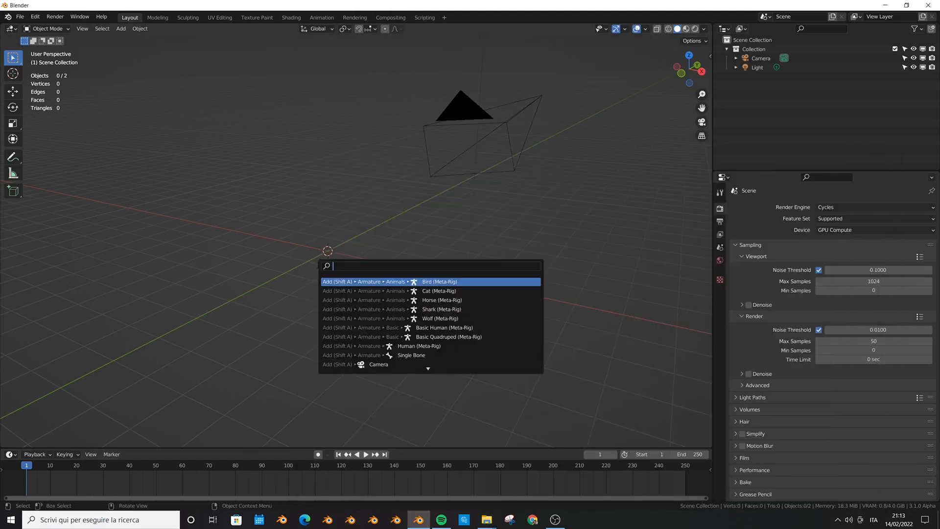
type("vdb")
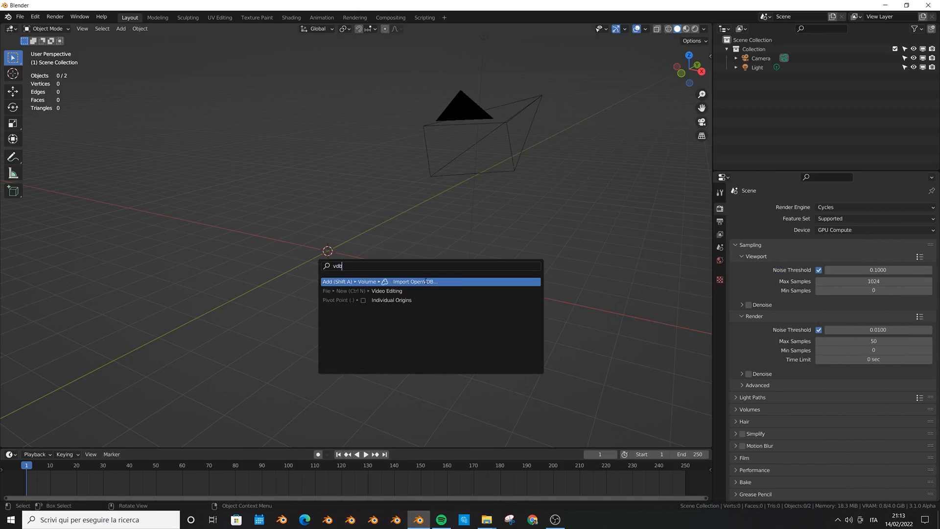
left_click(425, 281)
left_click(592, 136)
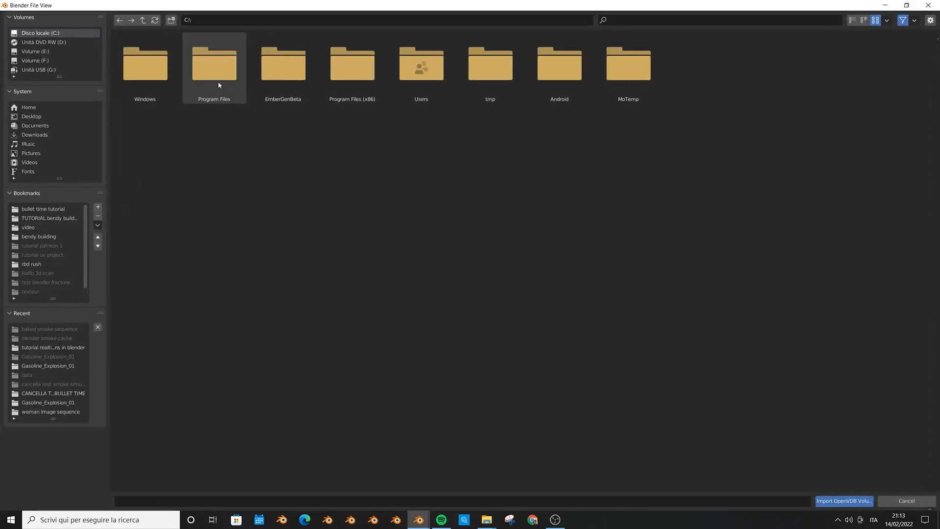
Browse to the "tutorial realtime explosions in blender" folder, bookmark it, and move the bookmark up near the start of the list
left_click(34, 227)
double_click(165, 81)
left_click(98, 207)
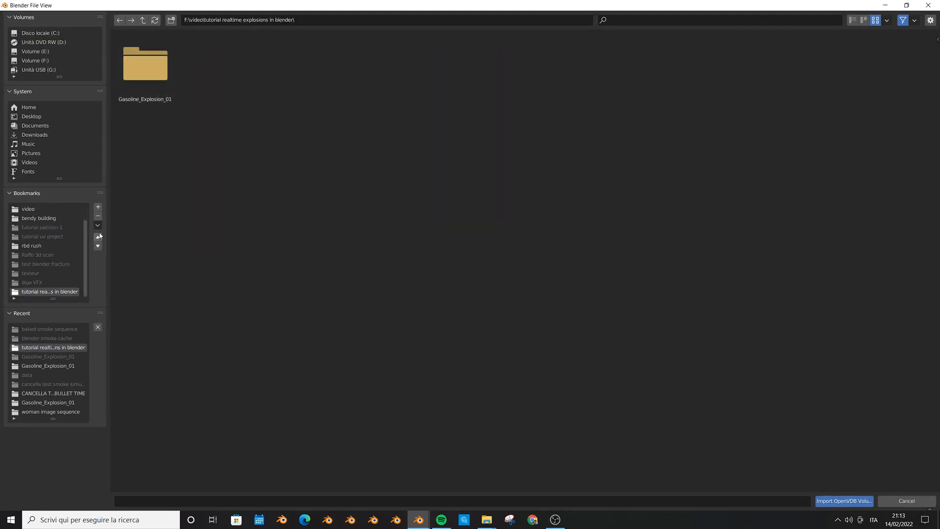
left_click(98, 237)
left_click(98, 237)
left_click(98, 237)
left_click(98, 237)
Open the inner Gasoline_Explosion_01 folder and show its VDB files as a vertical list sorted by name
double_click(152, 86)
double_click(151, 86)
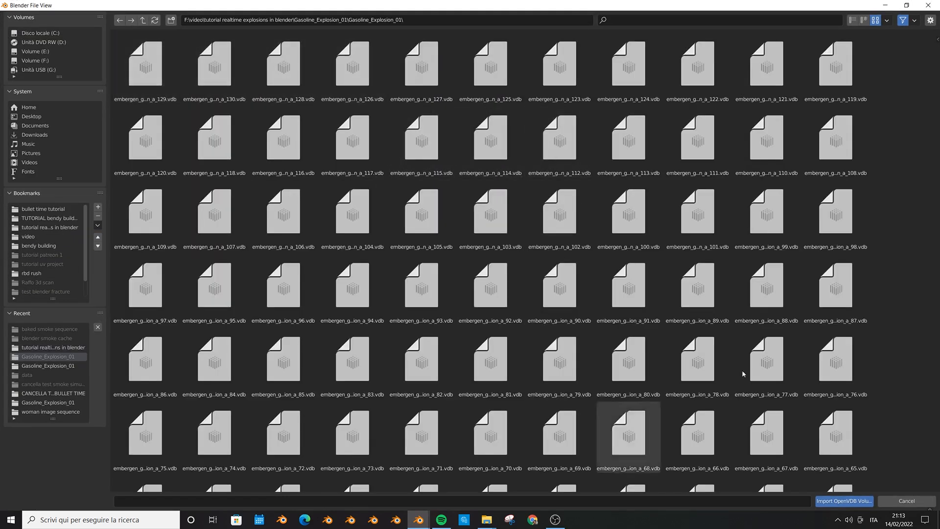
left_click(851, 20)
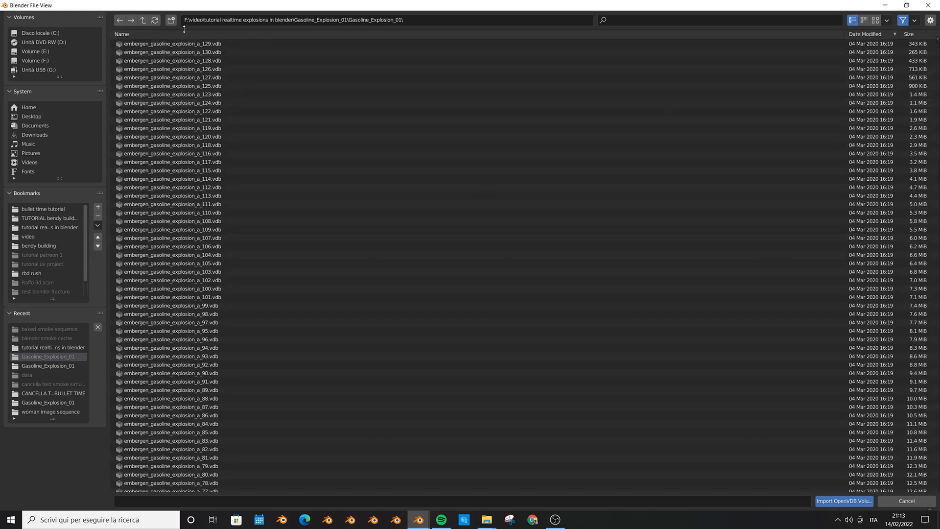
left_click(125, 34)
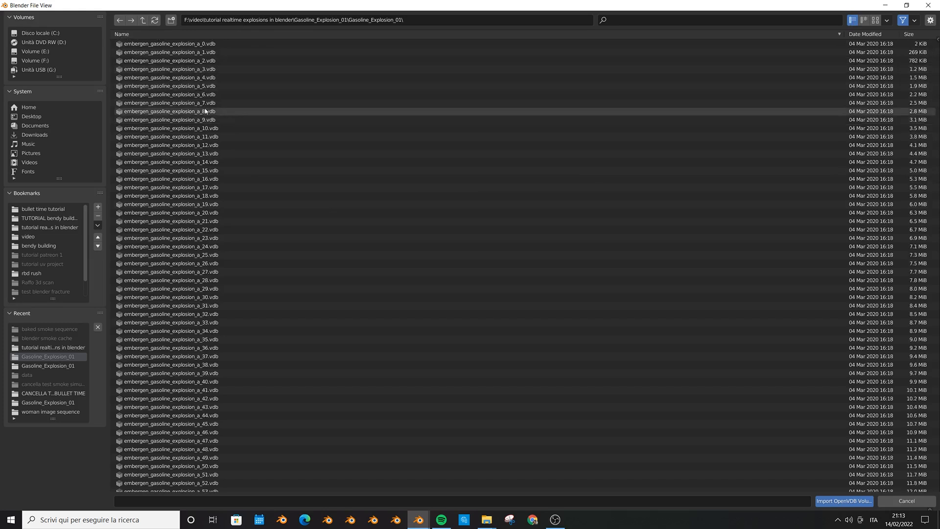
Select the whole embergen_gasoline_explosion_a VDB sequence, starting from file 0, and import it
left_click(207, 46)
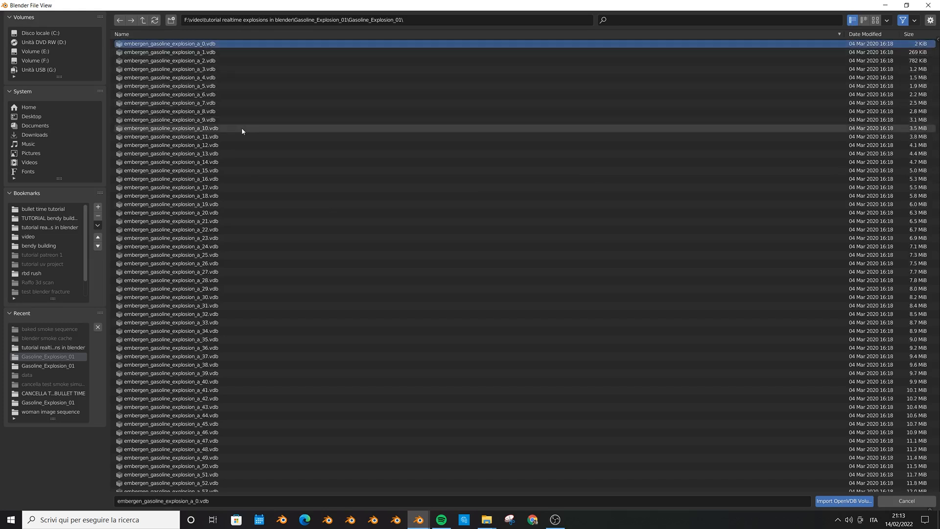
key("a")
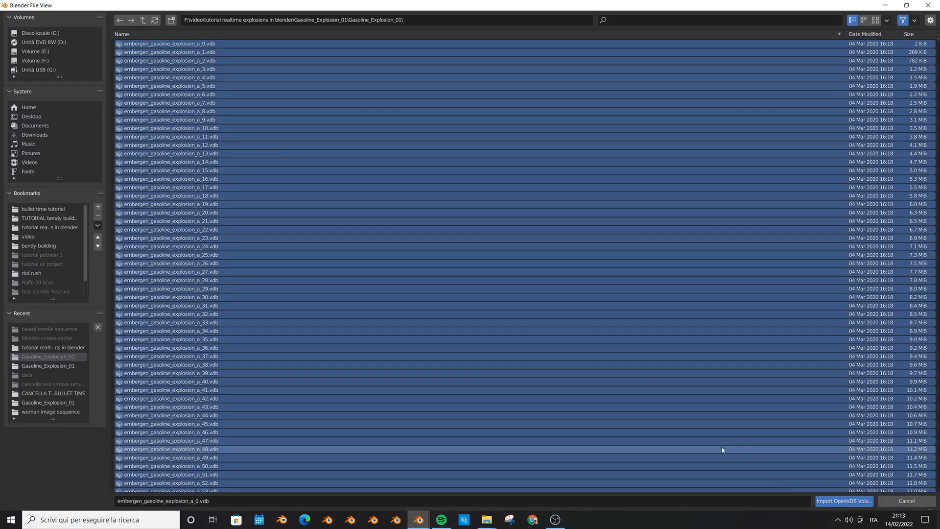
left_click(850, 501)
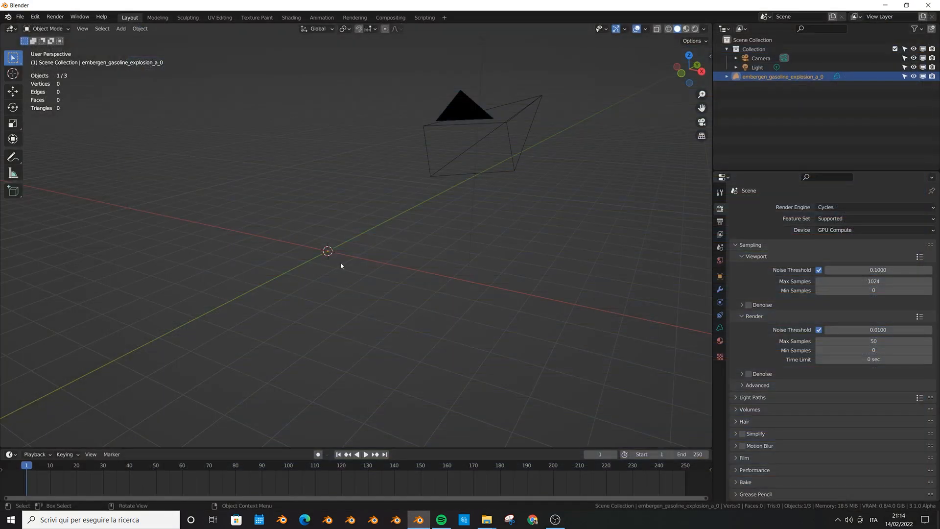
Play the animation until the explosion is large, scale the volume down, and return to the first frame
key("space")
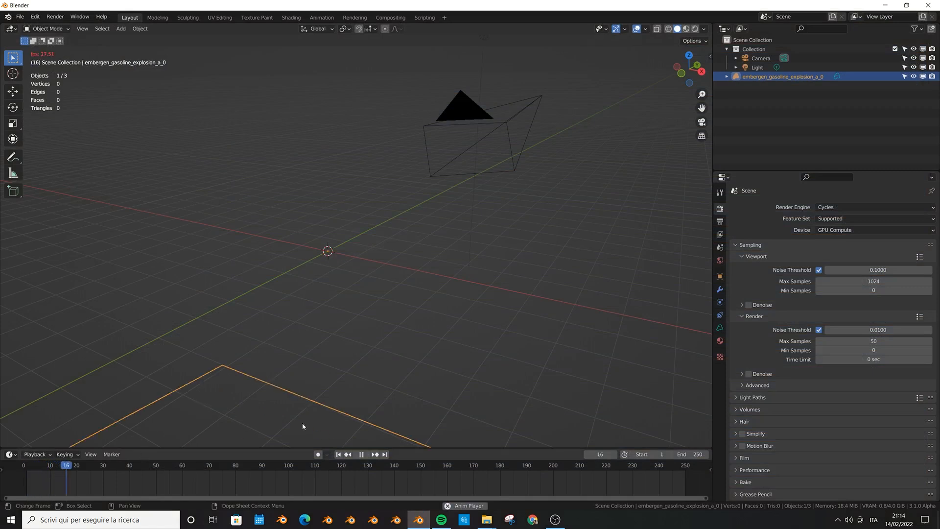
key("space")
scroll(314, 353, "down", 5)
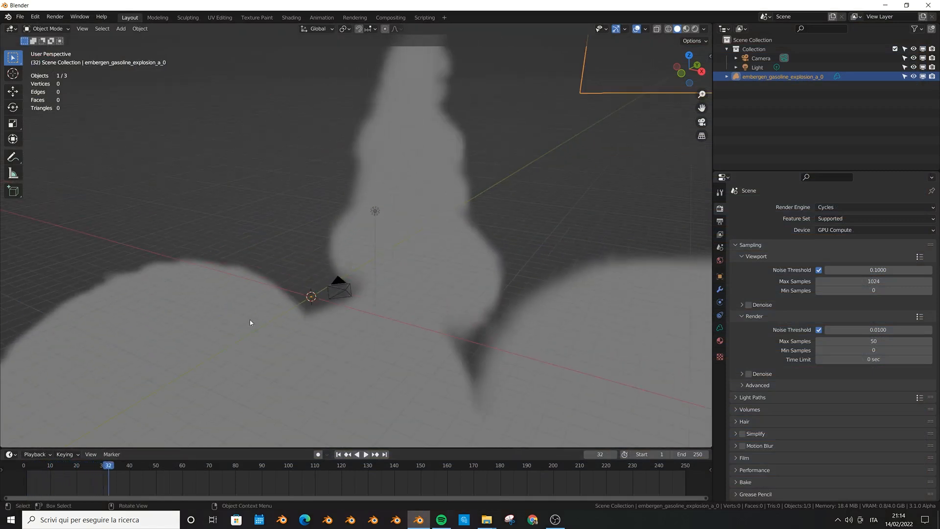
key("s")
left_click(249, 260)
key("shift+Left")
key("s")
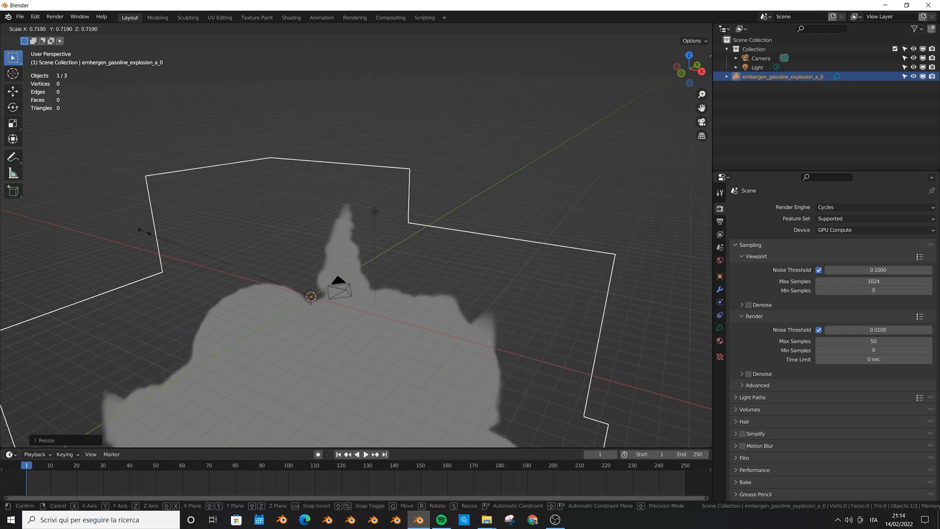
left_click(282, 290)
Move the explosion volume along the Z axis to place it above the grid floor
key("g")
key("z")
left_click(313, 276)
scroll(313, 276, "up", 3)
middle_click_drag(311, 280, 158, 327)
Play back the explosion, check the frame rate in the output settings, and inspect the volume from several angles
key("n")
key("space")
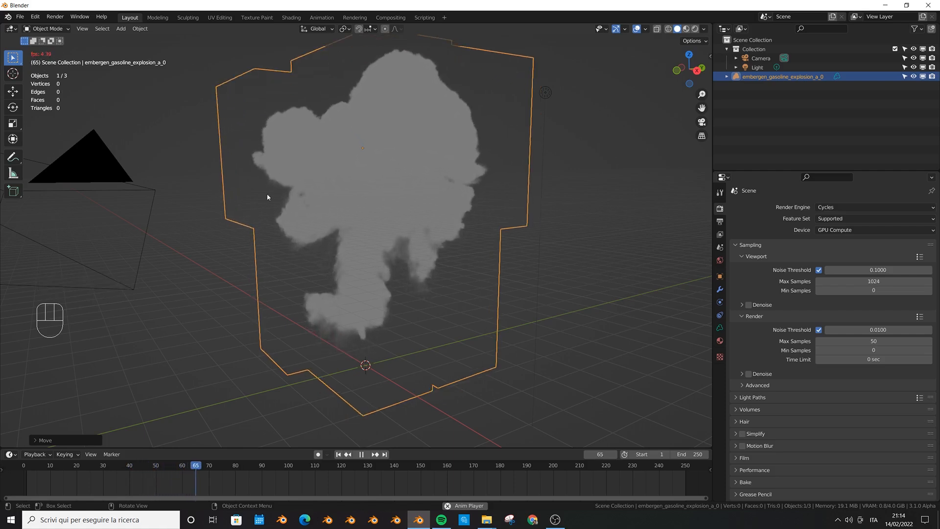
key("space")
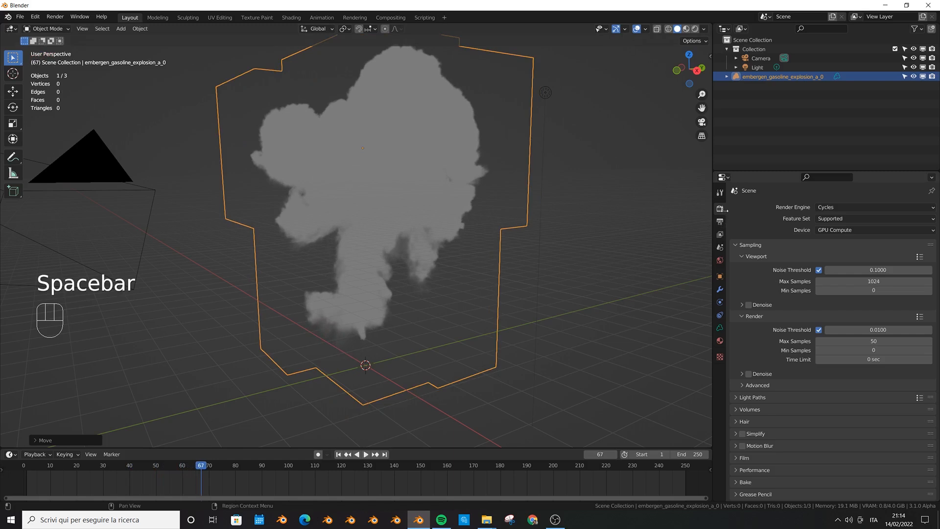
left_click(721, 222)
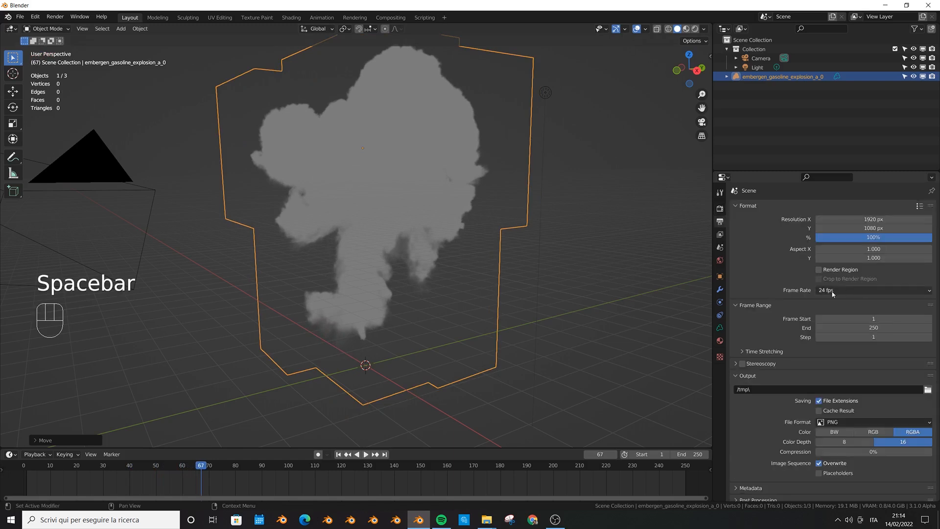
key("space")
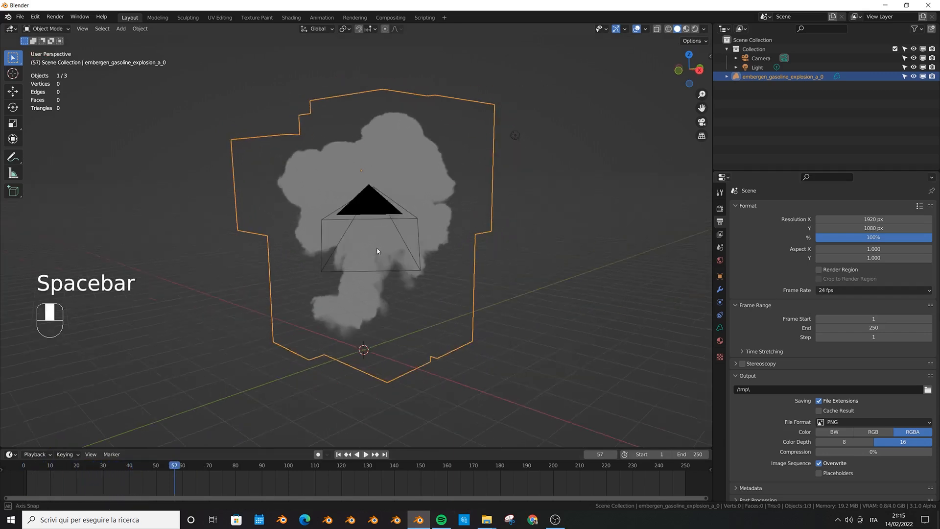
mouse_move(377, 250)
middle_mouse_down()
mouse_move(363, 251)
mouse_move(382, 254)
mouse_move(384, 266)
middle_mouse_up()
scroll(382, 254, "up", 1)
scroll(372, 271, "down", 3)
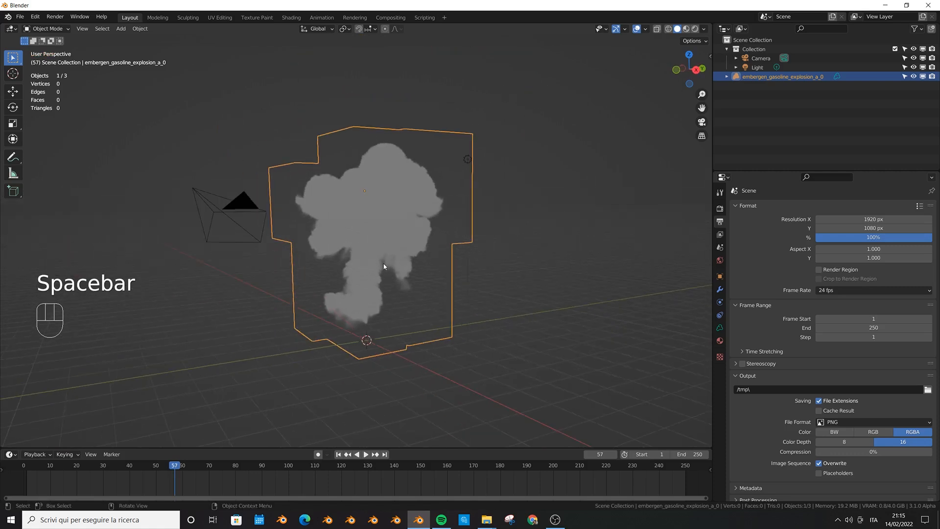
Set the volume's viewport wireframe display to Points and switch the viewport to wireframe shading
left_click(719, 327)
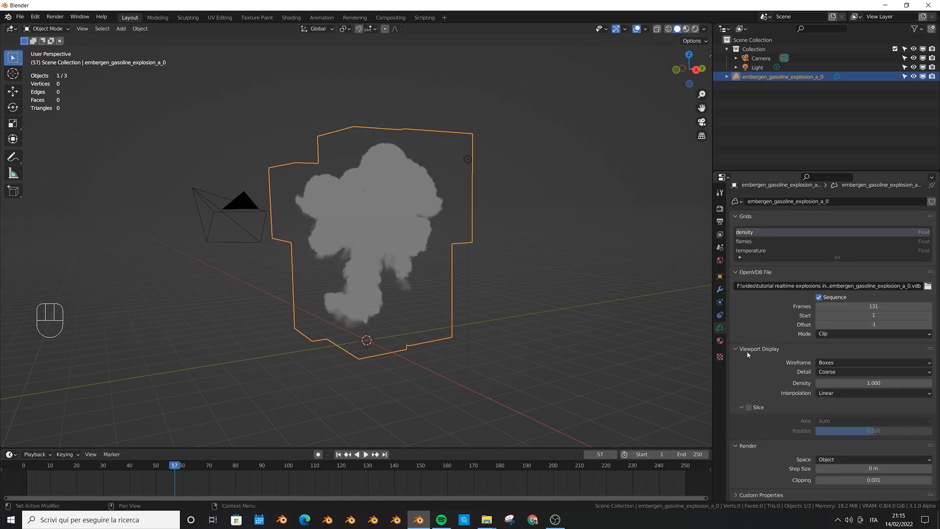
left_click(832, 363)
left_click(851, 402)
left_click(668, 29)
Play the animation from the first frame to preview the point display
key("shift+Left")
key("space")
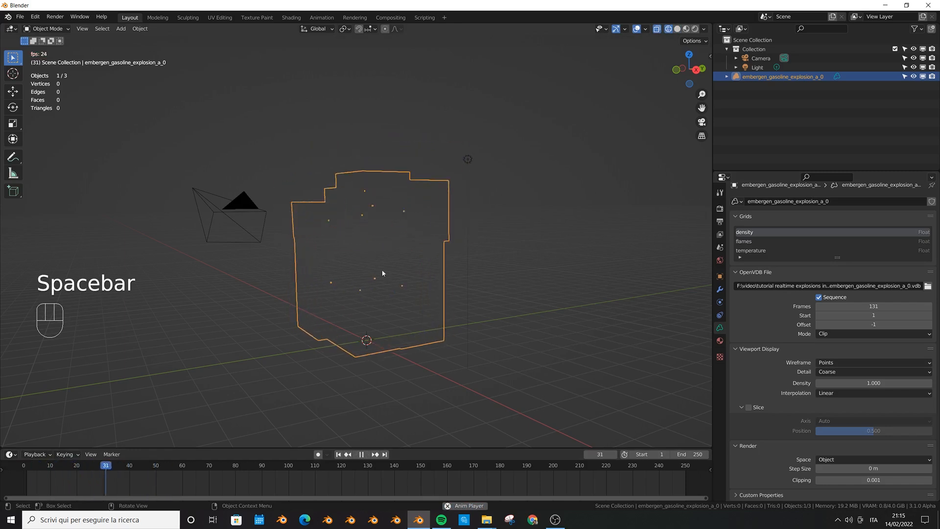
key("space")
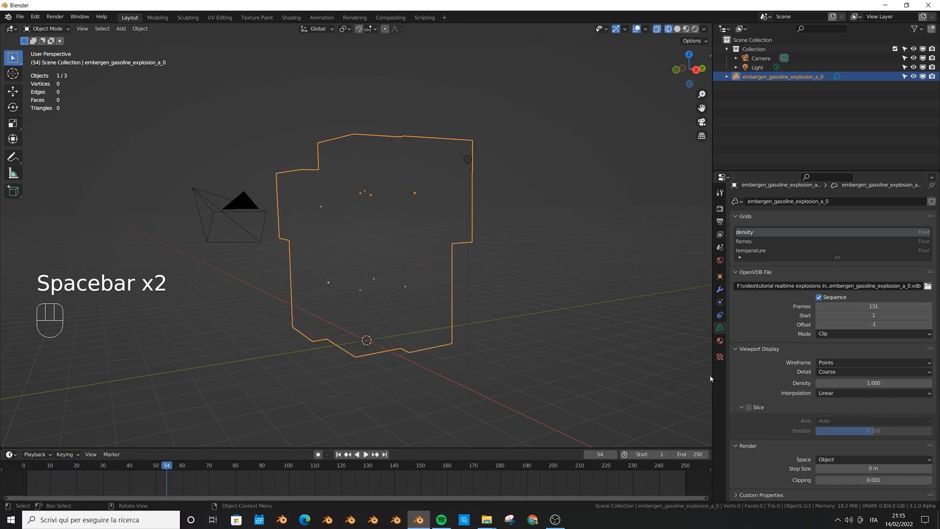
Set the volume's wireframe detail to Fine and play the explosion while viewing it from another side
left_click(834, 372)
left_click(838, 393)
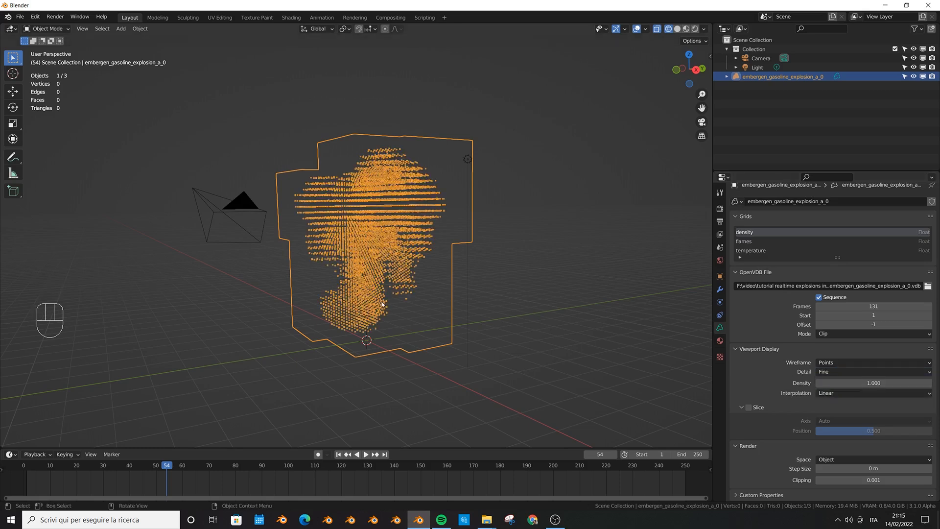
key("space")
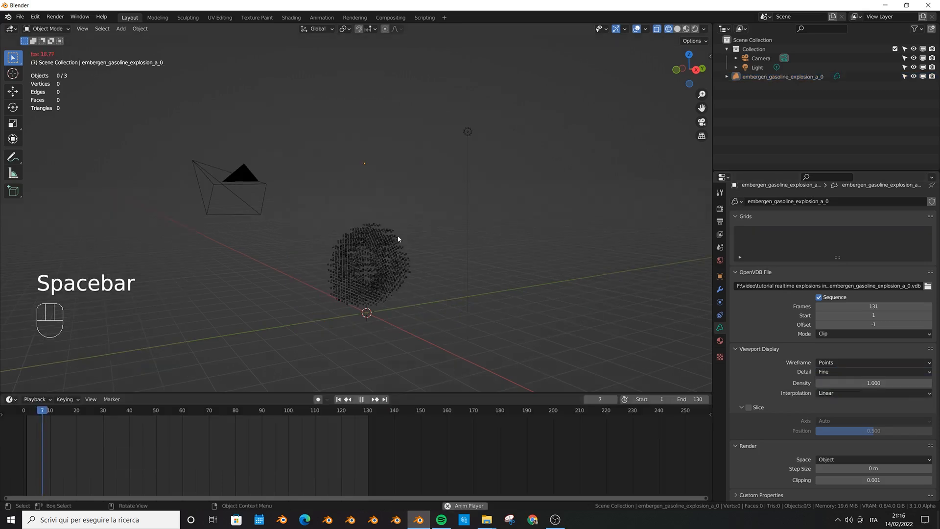
middle_click_drag(378, 270, 428, 300)
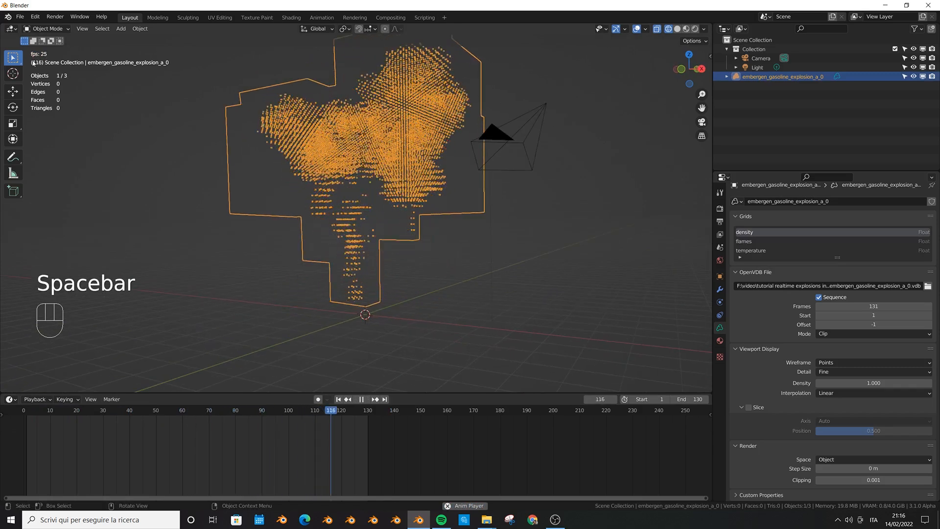
View the playing point-display explosion from another angle and stop the playback
middle_click_drag(418, 264, 384, 213)
middle_click_drag(385, 213, 365, 250, "shift")
key("space")
middle_click_drag(411, 287, 396, 217, "shift")
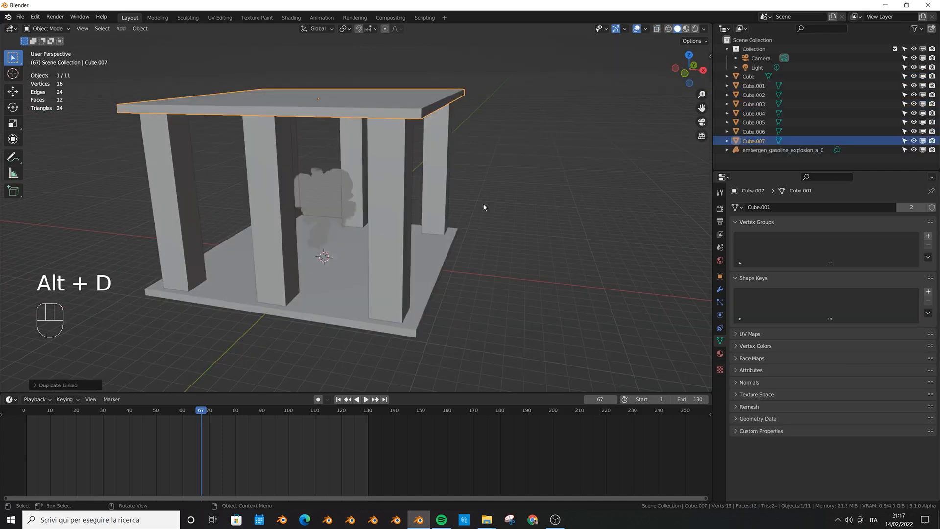
Scale the explosion volume and move it up so that it stands on the floor inside the columned building
middle_click_drag(482, 206, 403, 214)
scroll(405, 221, "up", 3)
scroll(415, 191, "down", 3)
left_click(380, 200)
key("s")
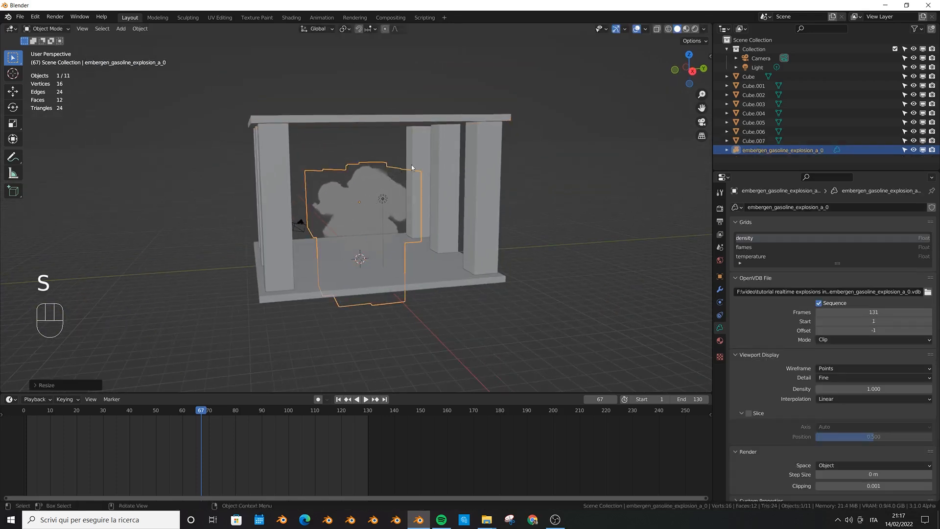
key("g")
left_click(404, 208)
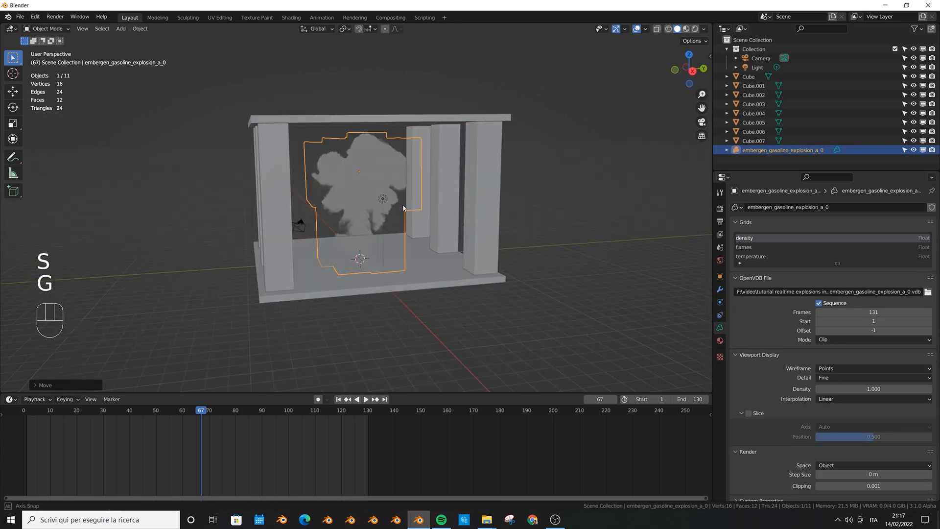
middle_click_drag(404, 208, 417, 192)
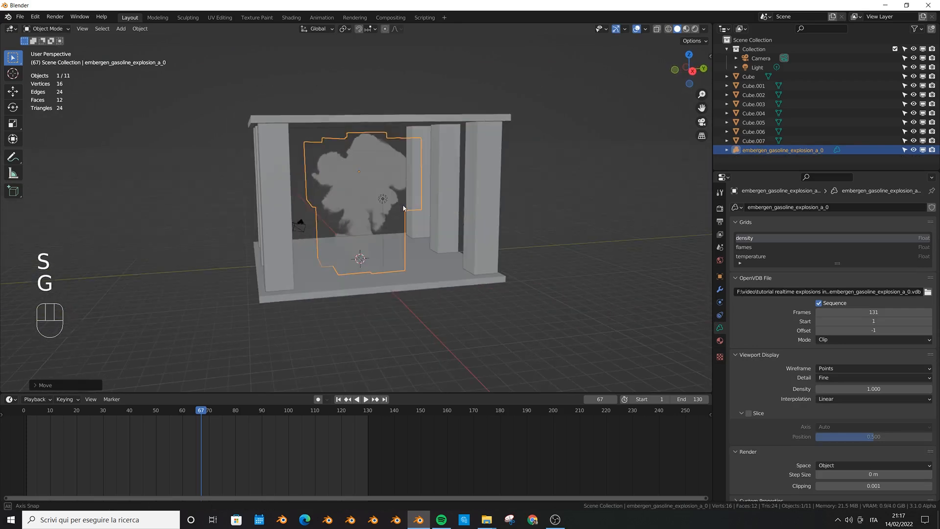
mouse_move(404, 208)
middle_mouse_down()
mouse_move(417, 191)
mouse_move(402, 213)
middle_mouse_up()
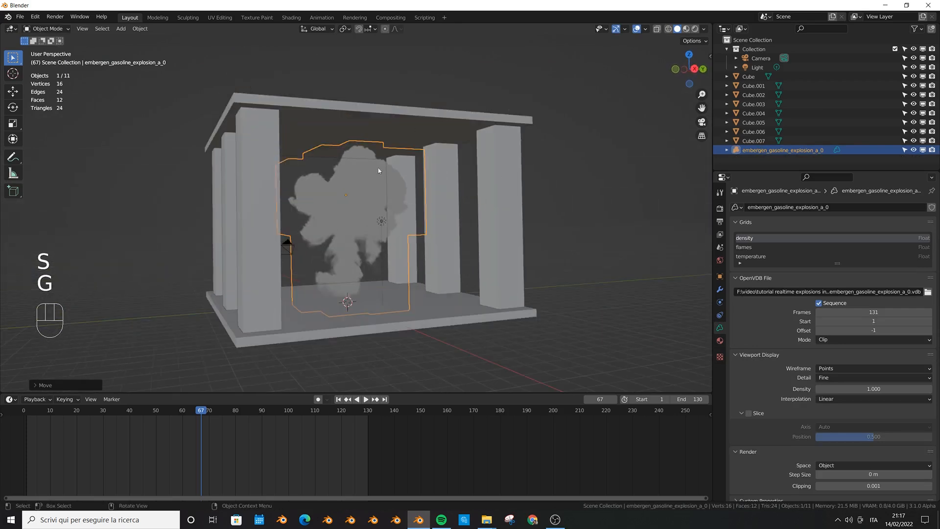
Compare the explosion inside the building in wireframe shading, and return to solid shading
left_click(668, 30)
mouse_move(455, 173)
middle_mouse_down()
mouse_move(439, 182)
mouse_move(453, 177)
middle_mouse_up()
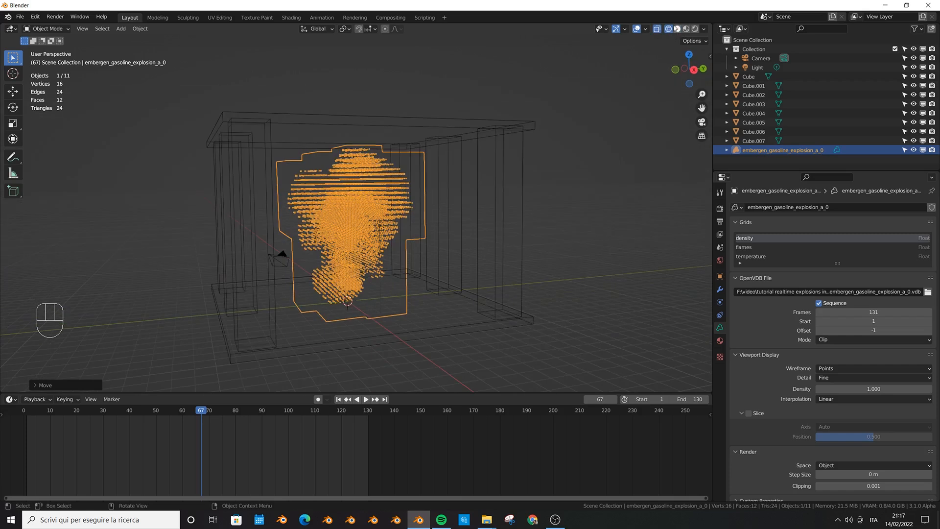
left_click(677, 29)
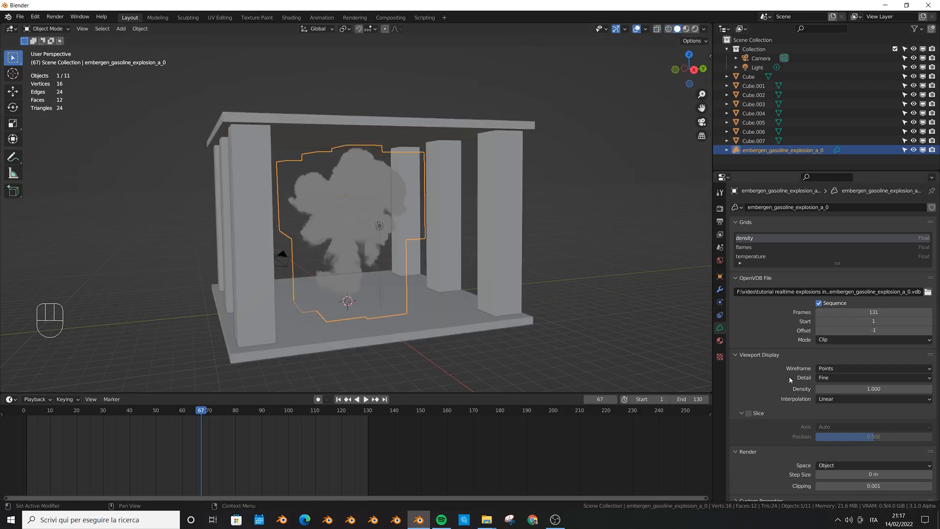
Set the explosion volume object's viewport display to Wire so its points show in solid shading
left_click(719, 278)
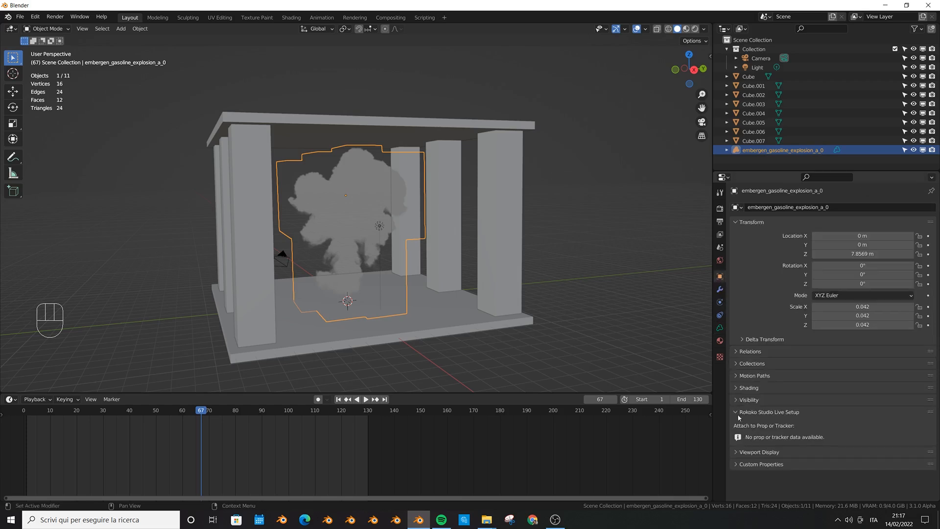
left_click(736, 451)
scroll(755, 459, "down", 3)
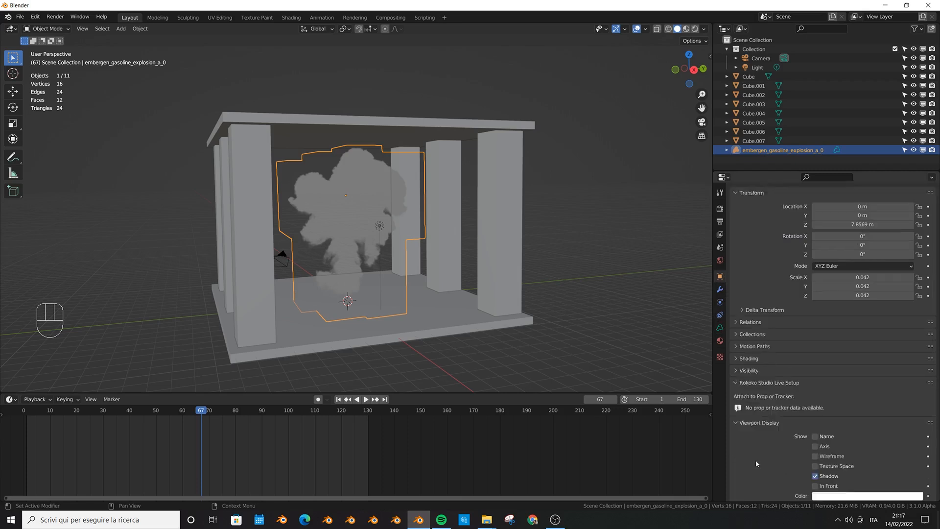
left_click(841, 469)
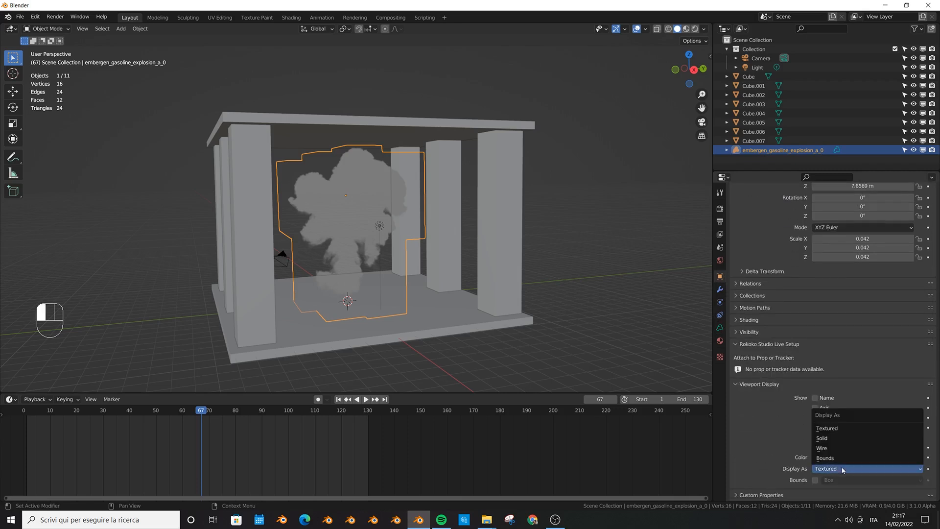
left_click(840, 448)
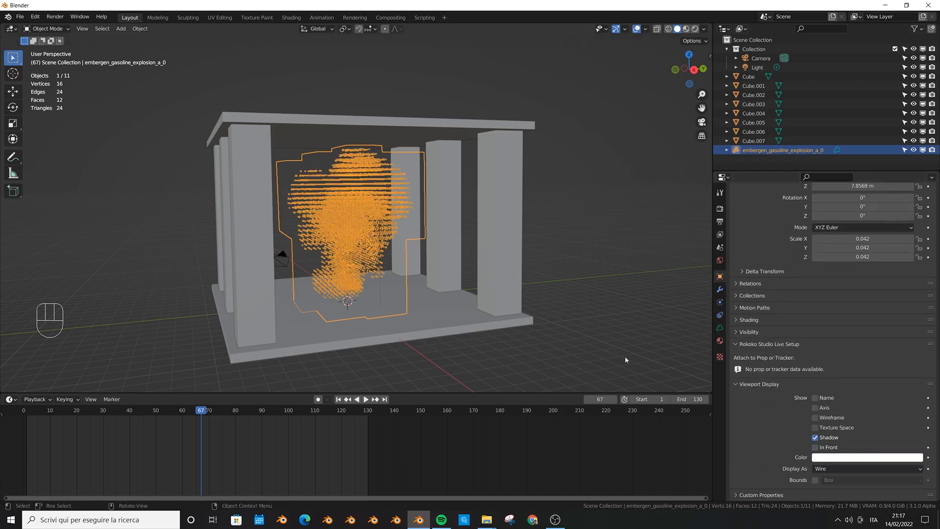
middle_click_drag(373, 243, 353, 254)
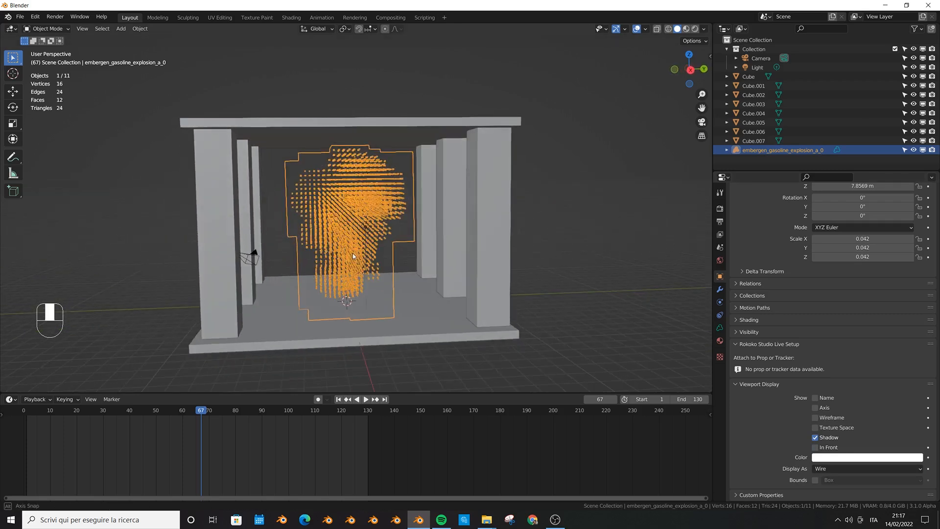
Check the wire-displayed explosion in wireframe, solid and material preview shading, and go back to solid
left_click(669, 29)
left_click(678, 28)
left_click(686, 29)
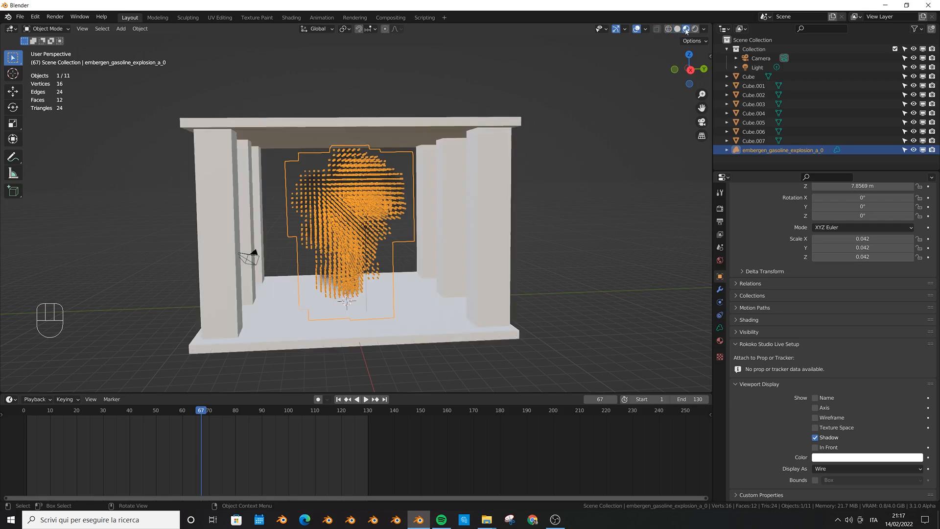
left_click(678, 29)
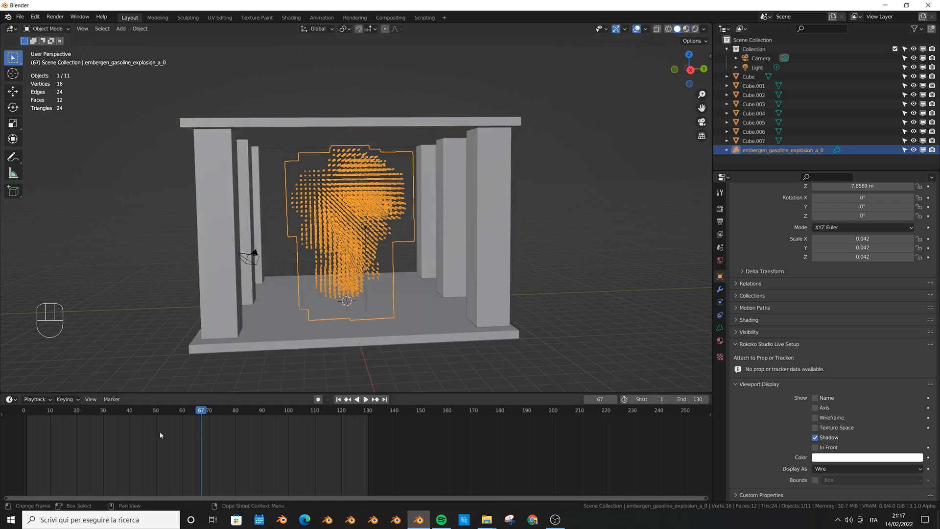
Play the explosion from the first frame in solid shading and view it inside the building from several angles
key("shift+Left")
key("space")
middle_click_drag(289, 145, 413, 226)
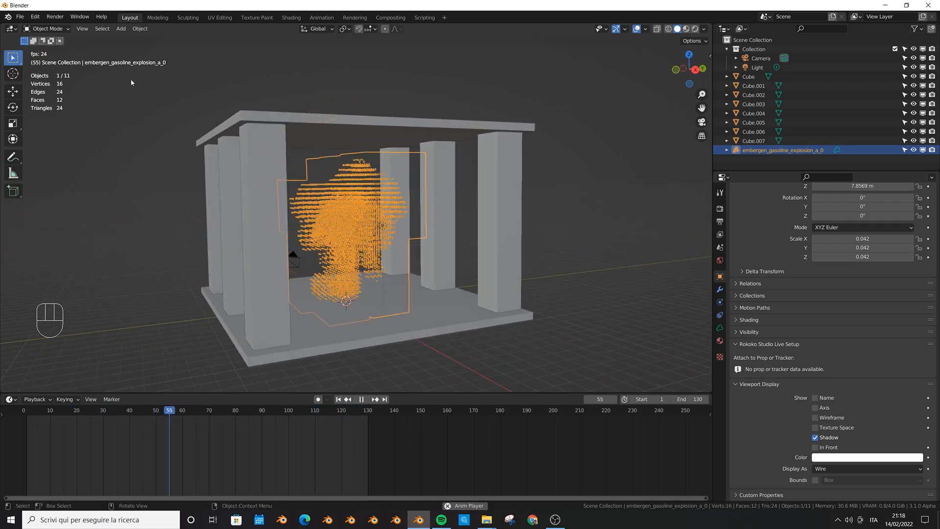
middle_click_drag(494, 246, 382, 194)
scroll(384, 199, "down", 1)
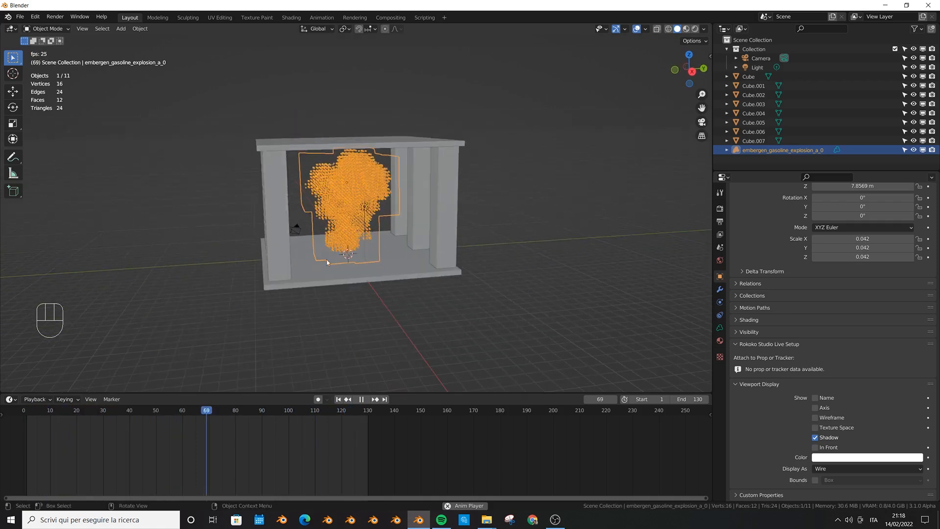
scroll(382, 214, "up", 1)
scroll(372, 237, "up", 2)
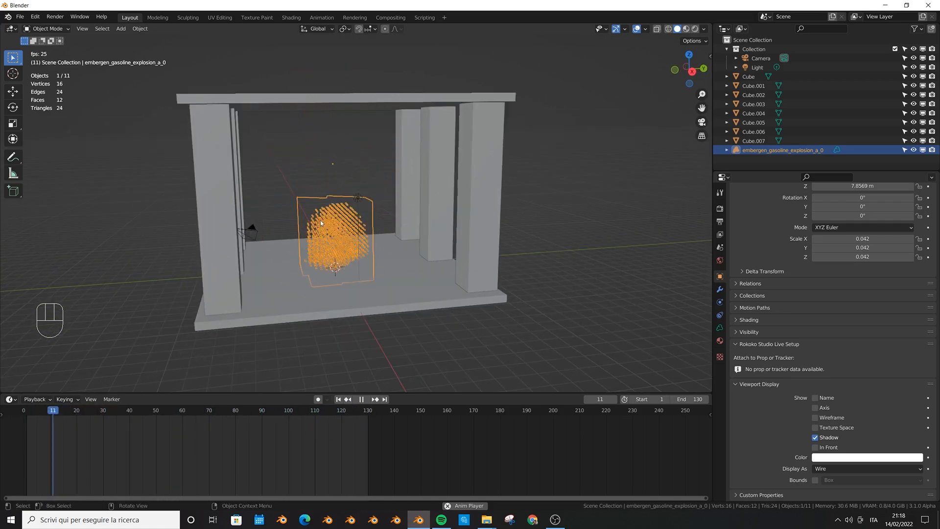
key("space")
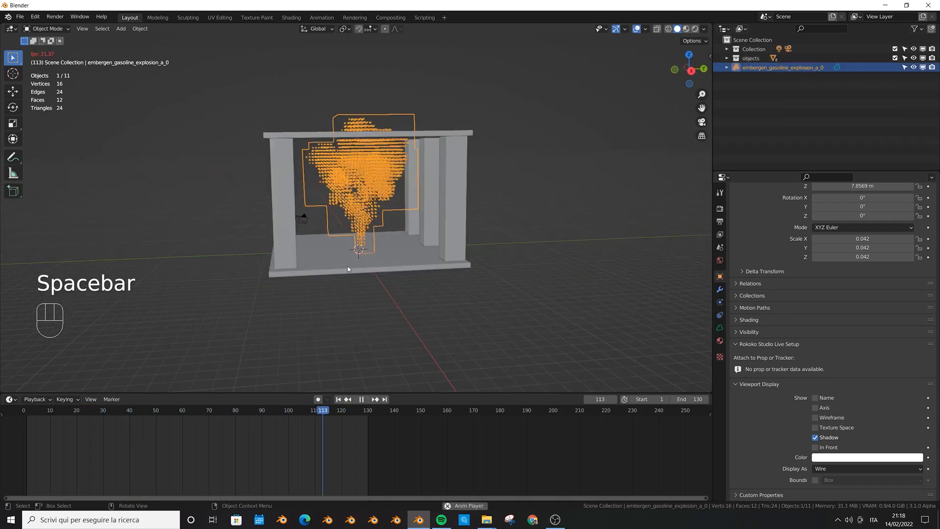
Show the volume's data properties and replay the explosion while examining it around the building
left_click(720, 328)
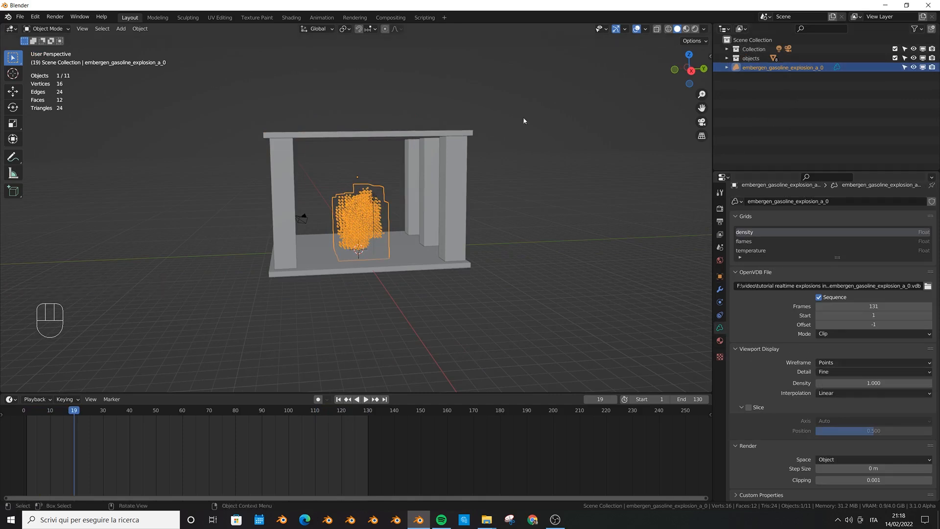
key("space")
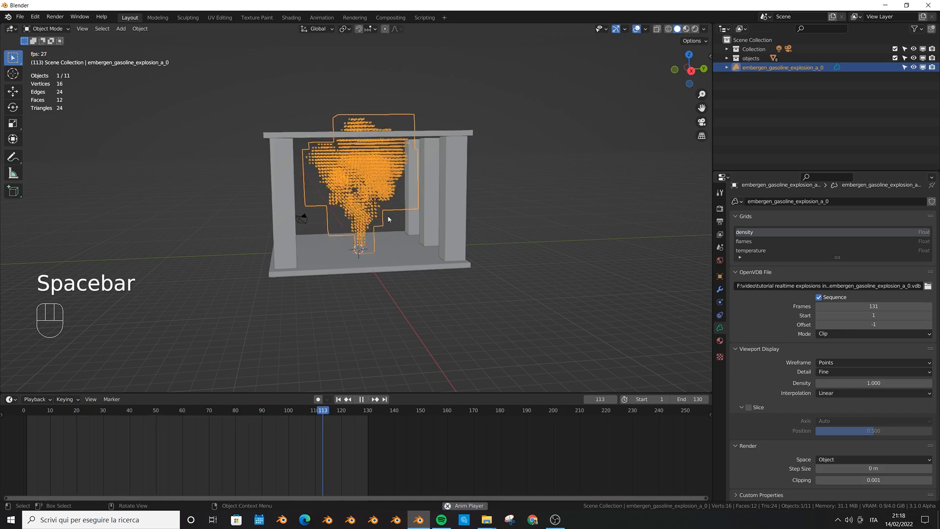
scroll(502, 244, "up", 3)
middle_click_drag(393, 195, 415, 227, "shift")
scroll(415, 226, "down", 1)
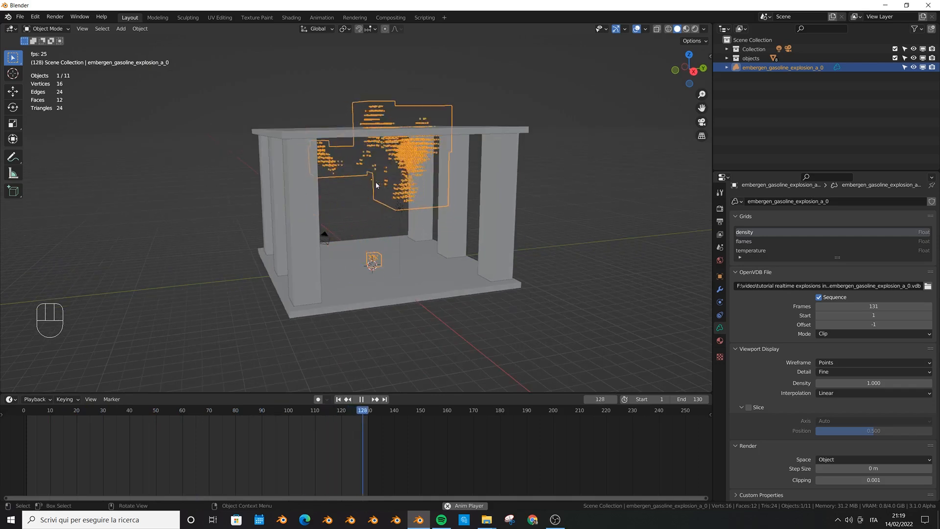
key("space")
middle_click_drag(452, 201, 384, 231)
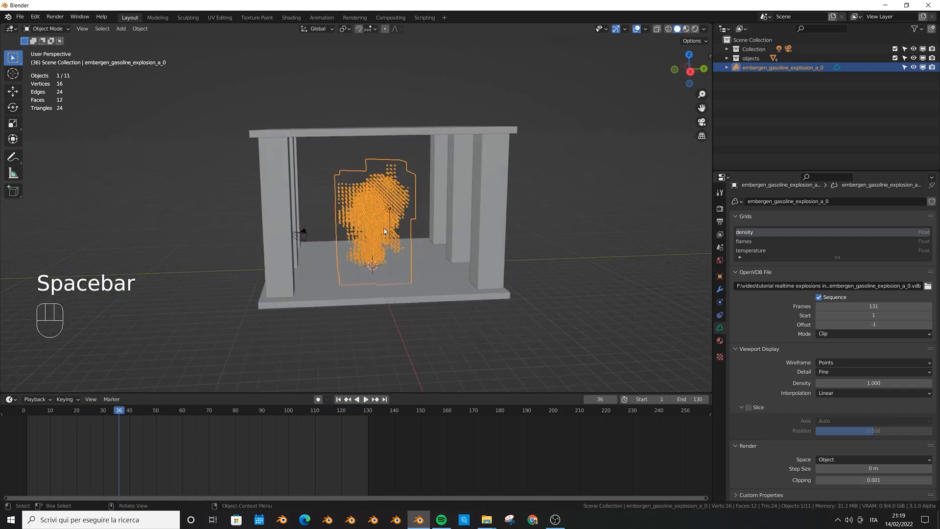
Hide the explosion volume in the viewport and view the empty building
left_click(913, 67)
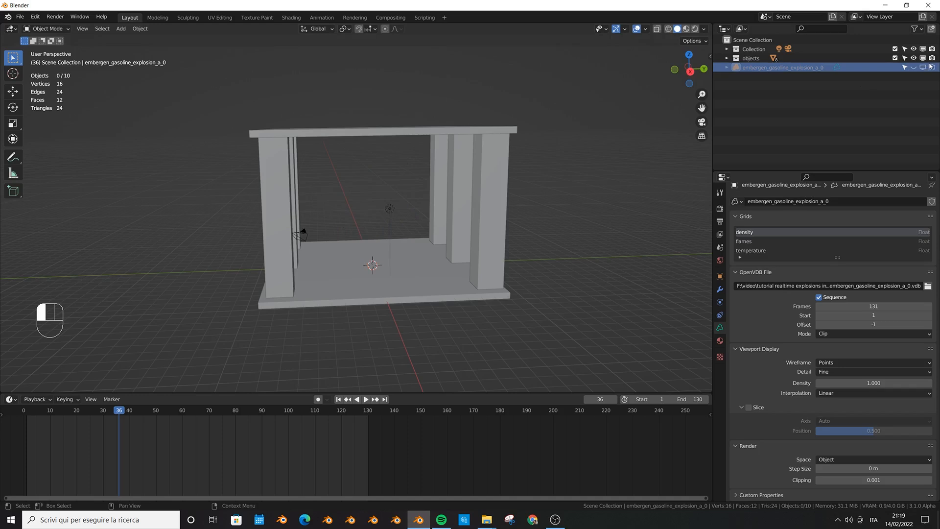
key("space")
middle_click_drag(445, 194, 390, 262)
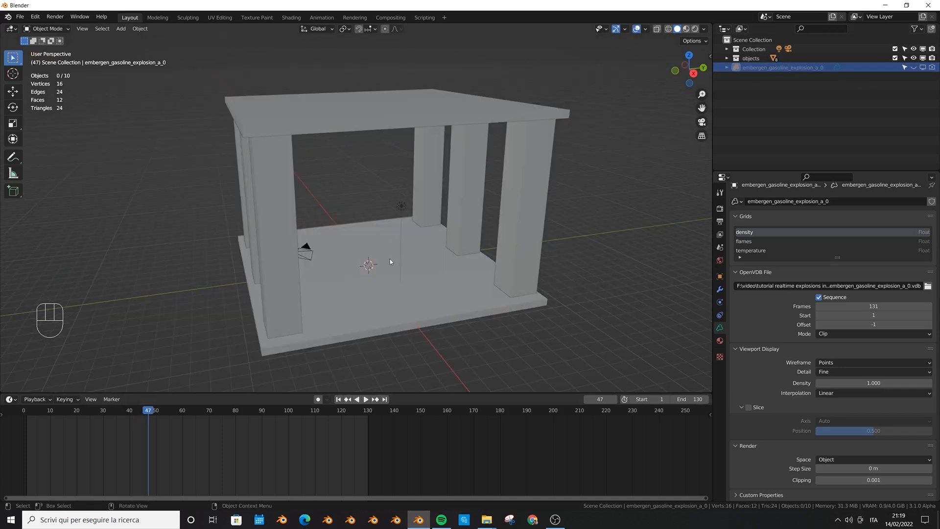
Add a cube at the centre of the building and raise it along the Z axis above the floor
key("shift+a")
left_click(417, 270)
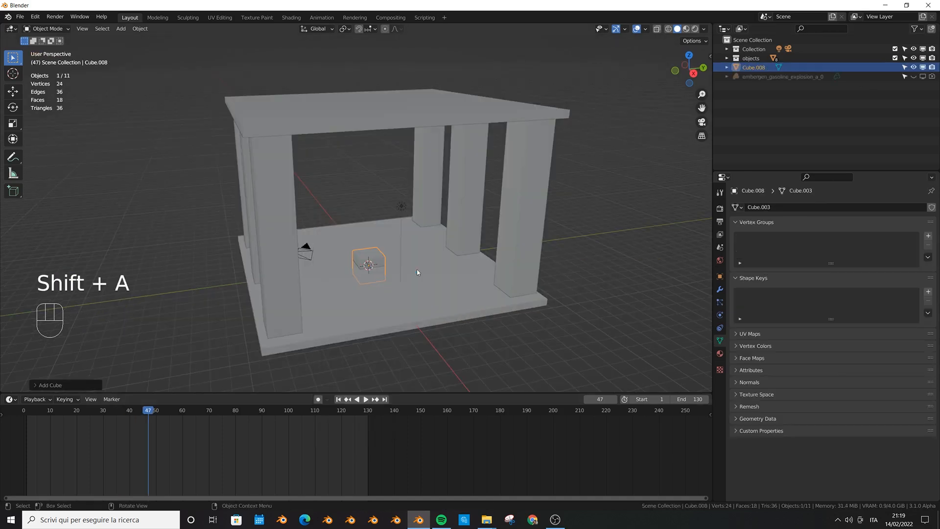
key("g")
key("z")
left_click(394, 246)
mouse_move(394, 246)
middle_mouse_down()
mouse_move(383, 222)
mouse_move(385, 239)
middle_mouse_up()
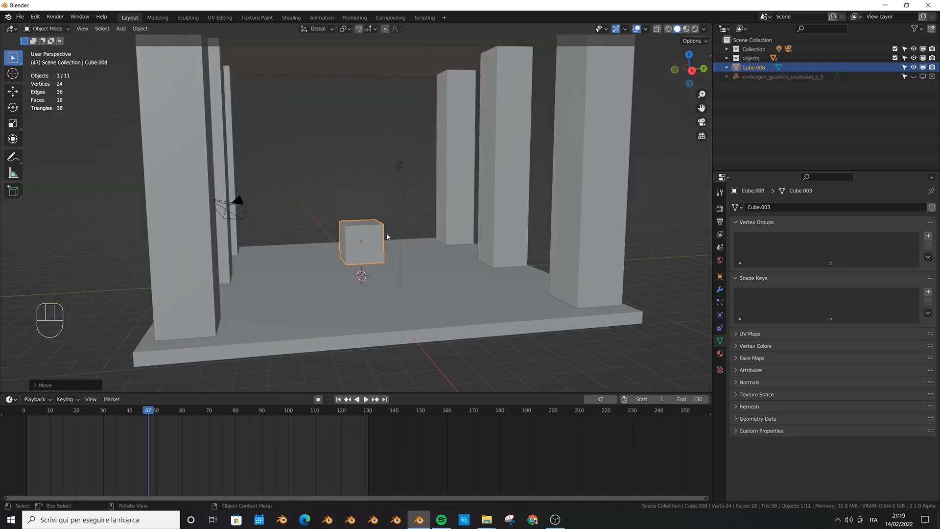
scroll(355, 234, "down", 2)
scroll(354, 235, "up", 1)
scroll(367, 231, "down", 1)
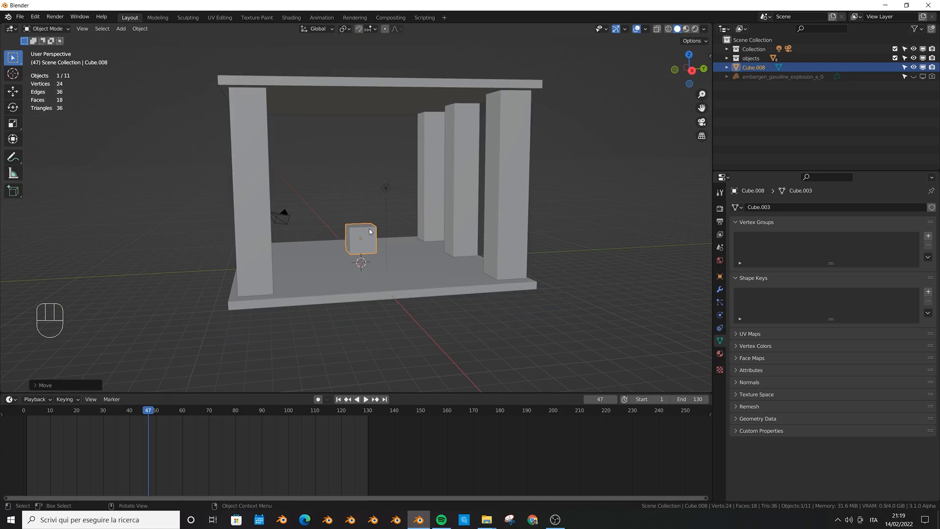
Save the file as "tutorial realtime explosions and smokes.blend" in the tutorial folder
key("ctrl+s")
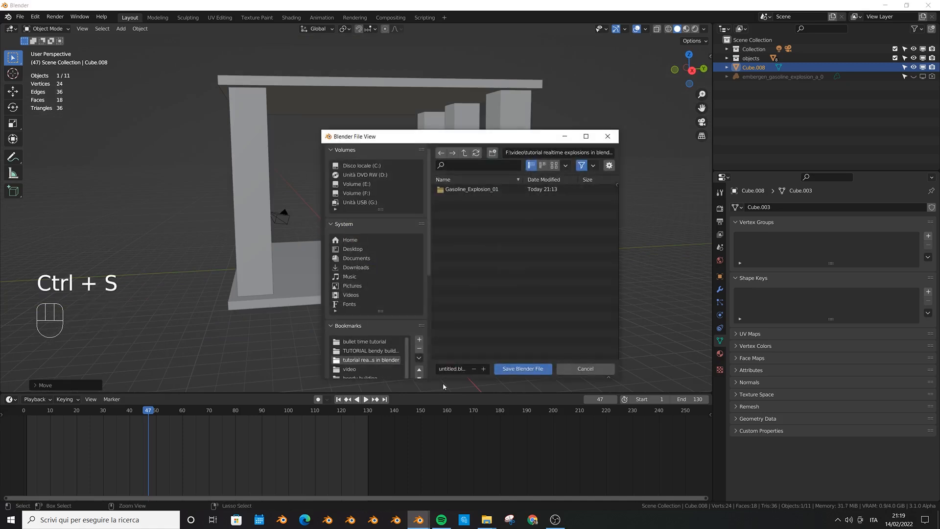
left_click(450, 368)
type("tutorial realtime explosions and smokes")
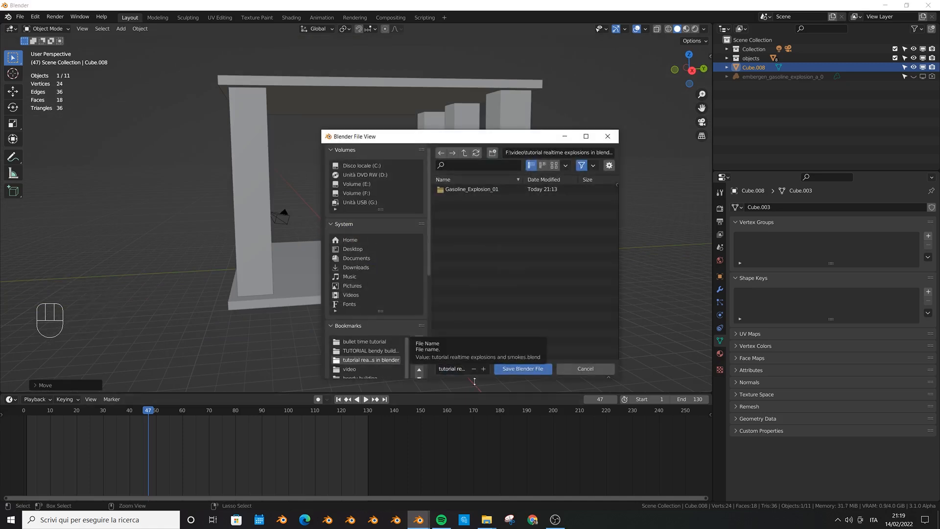
left_click(520, 369)
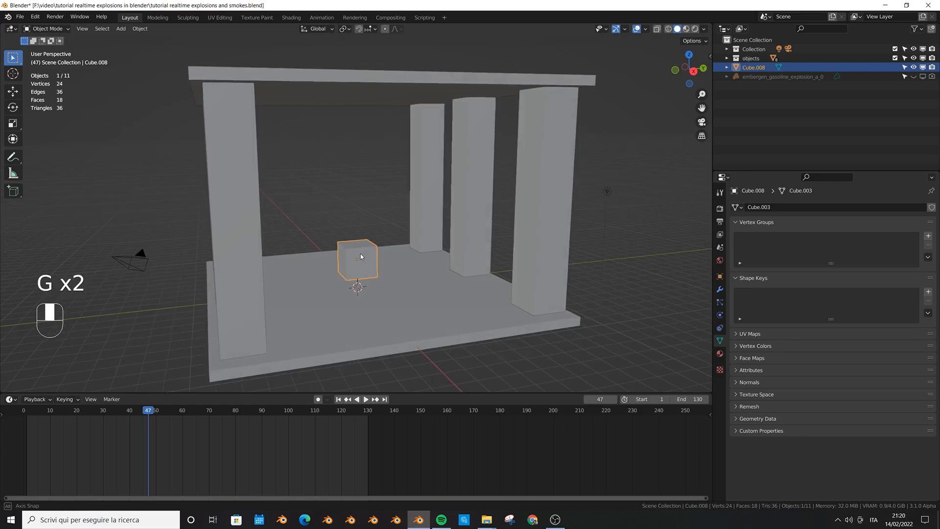
Apply the Quick Smoke effect to the small cube
key("F3")
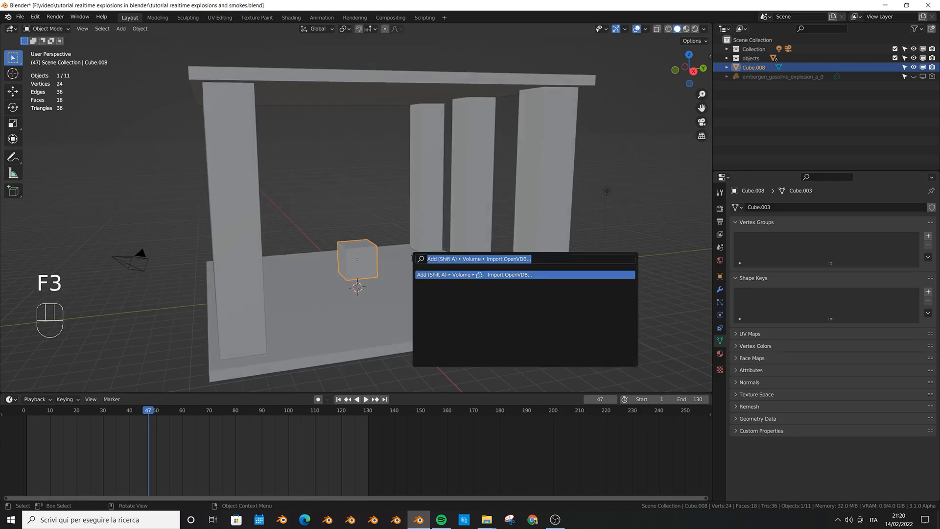
type("smoke")
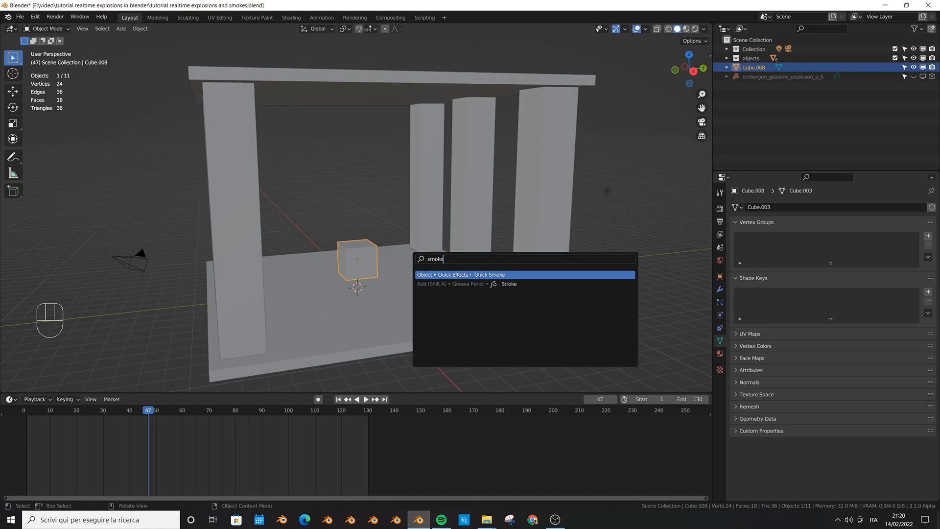
key("Return")
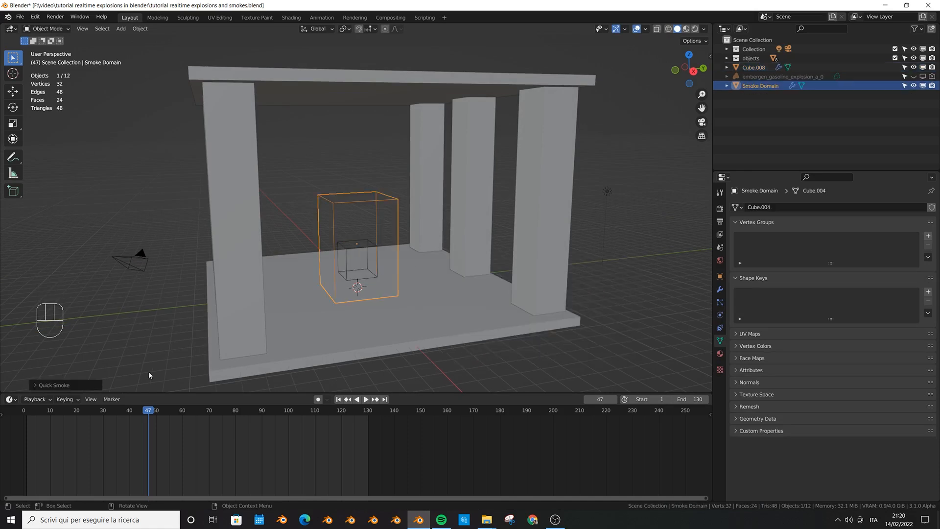
Play the smoke simulation from the first frame, inspect the smoke inside its domain, and stop the playback
key("shift+Left")
key("space")
middle_click_drag(365, 283, 348, 262)
scroll(352, 225, "up", 2)
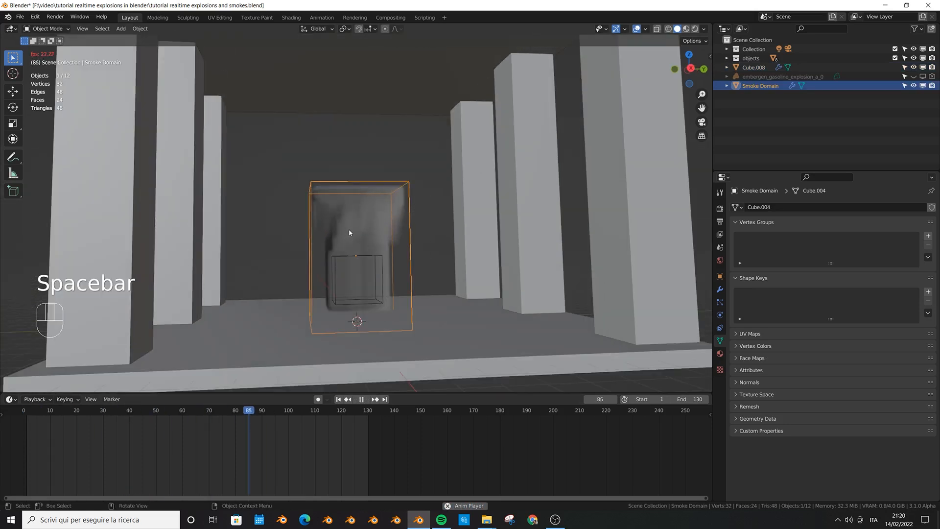
key("space")
middle_click_drag(369, 215, 416, 250)
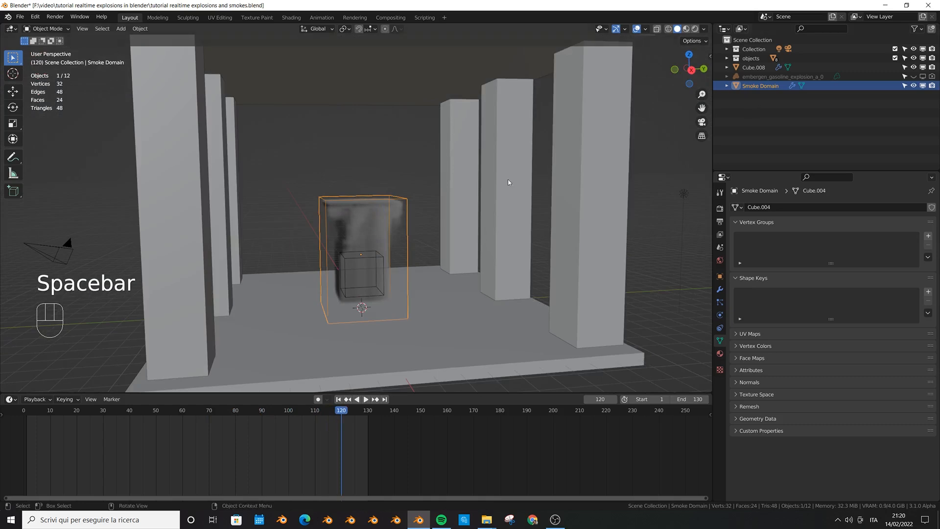
Play and stop the smoke simulation to review its motion, and open the Smoke Domain's physics settings
key("space")
key("space")
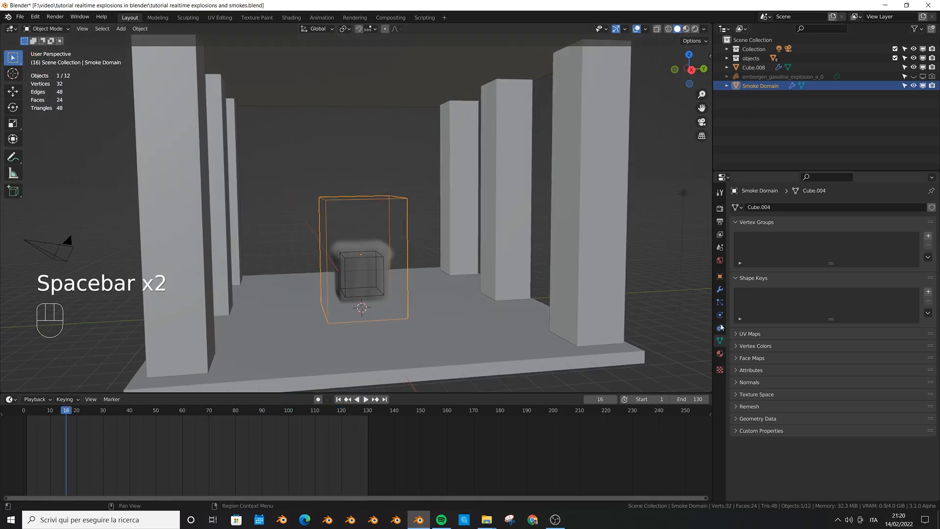
key("space")
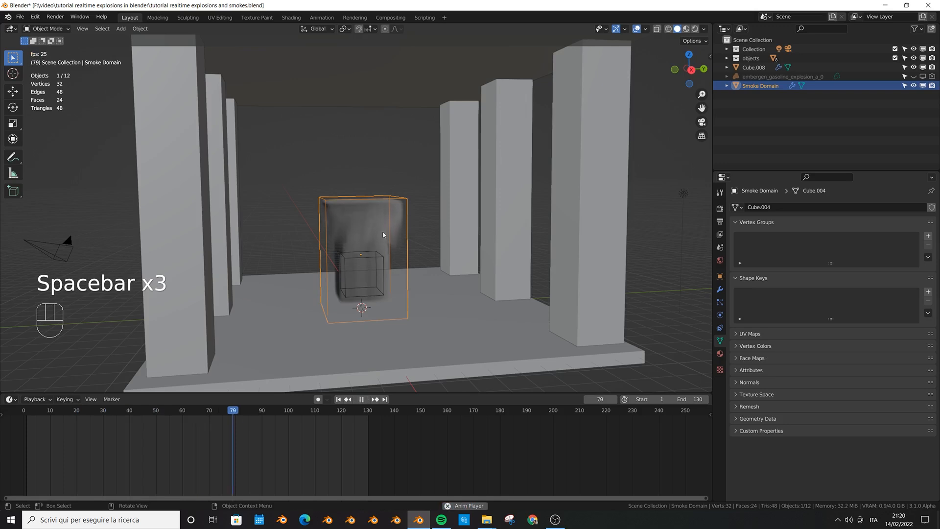
key("space")
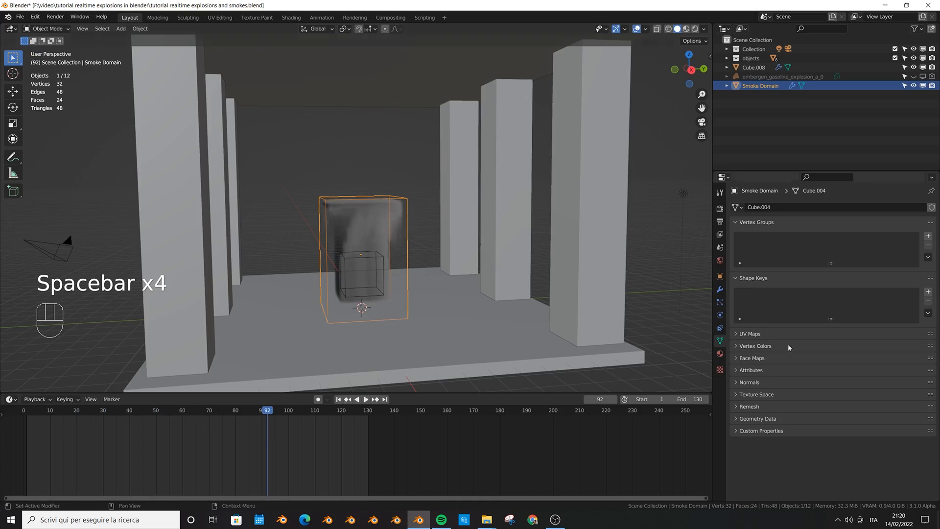
left_click(720, 315)
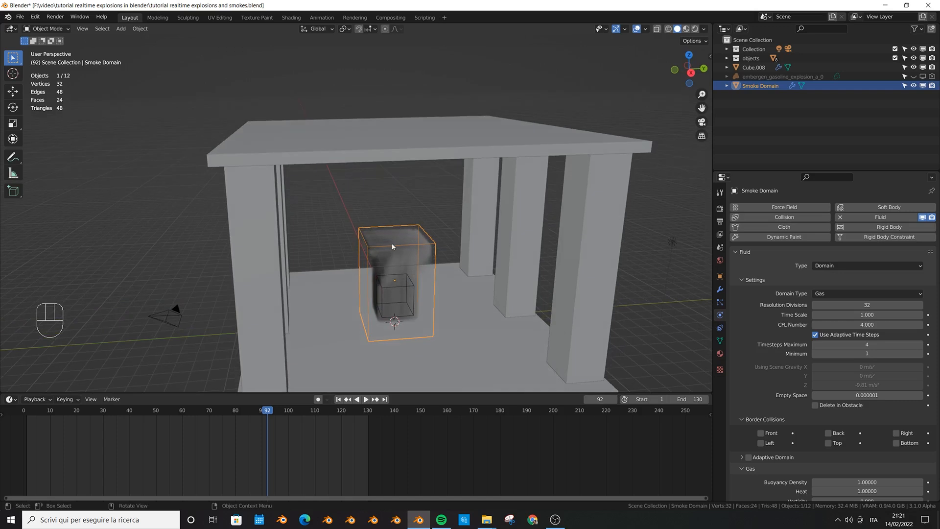
Raise the top face of the smoke domain along the Z axis to just below the building's roof
key("Tab")
key("3")
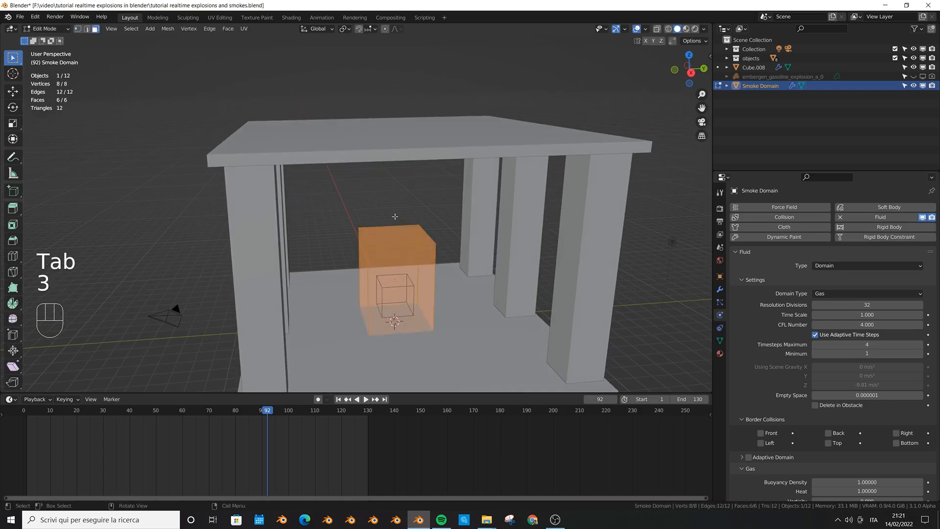
left_click(398, 239)
middle_click_drag(399, 244, 397, 214)
key("g")
key("z")
left_click(401, 145)
middle_click_drag(401, 147, 439, 214)
Enlarge the smoke domain along the Y axis and overall in Object Mode, and apply its scale
key("Tab")
key("s")
key("y")
left_click(484, 245)
key("s")
middle_click_drag(484, 245, 372, 195)
left_click(477, 241)
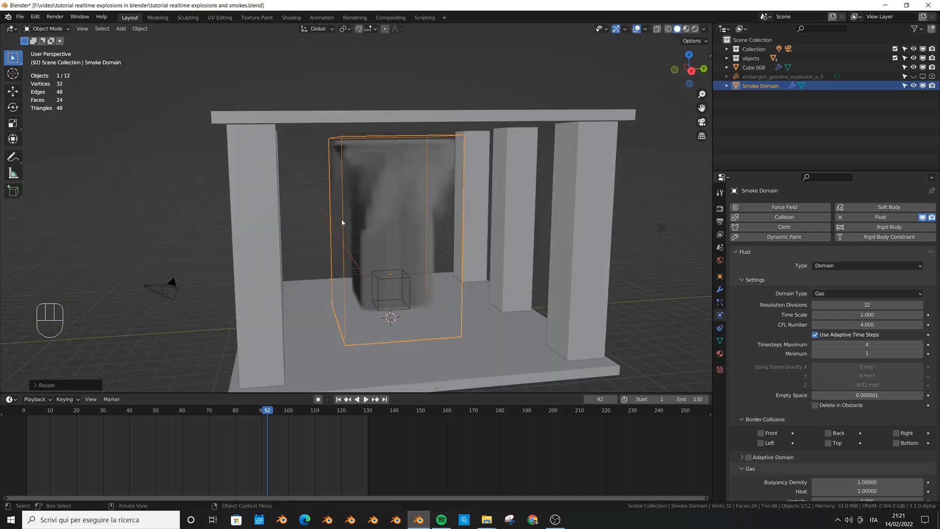
key("ctrl+a")
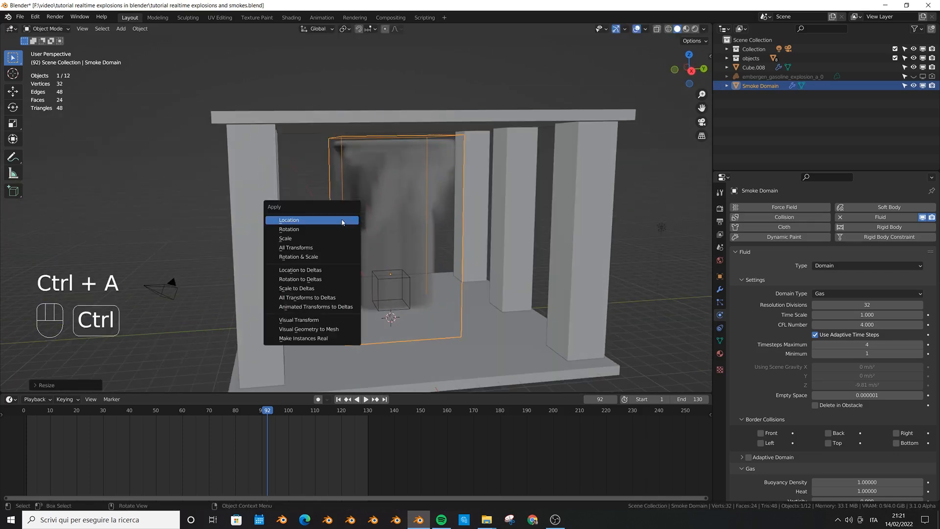
left_click(306, 238)
mouse_move(415, 295)
middle_mouse_down()
mouse_move(452, 277)
mouse_move(412, 286)
middle_mouse_up()
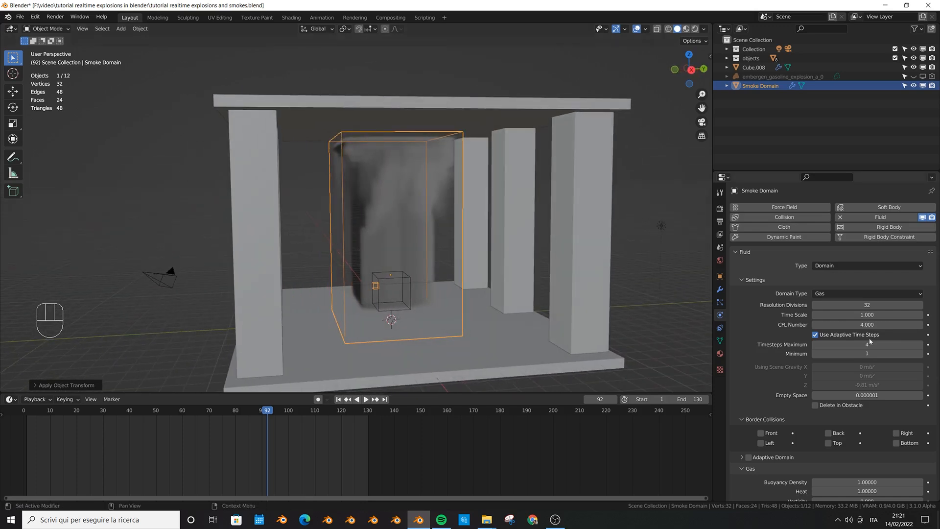
Set the smoke domain's Resolution Divisions to 128 and save the file with the timeline at frame 0
left_click(864, 304)
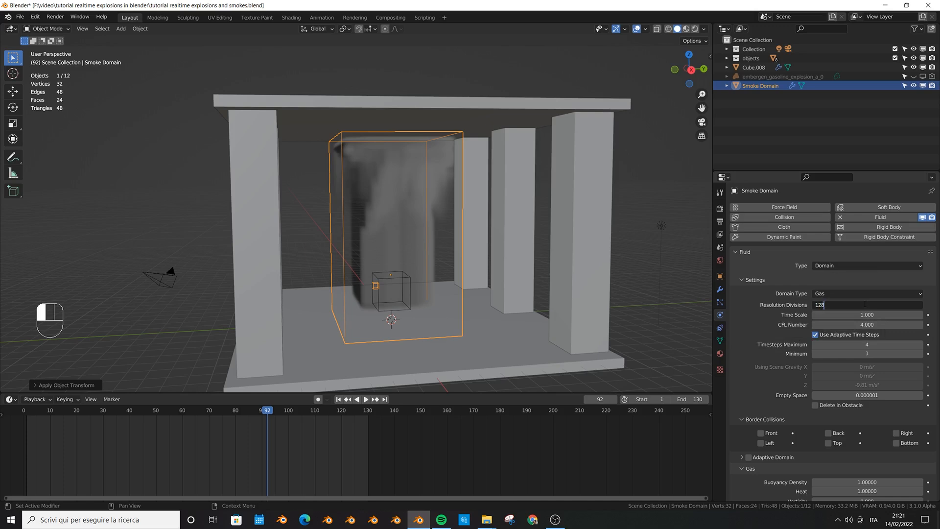
key("Return")
key("shift+Left")
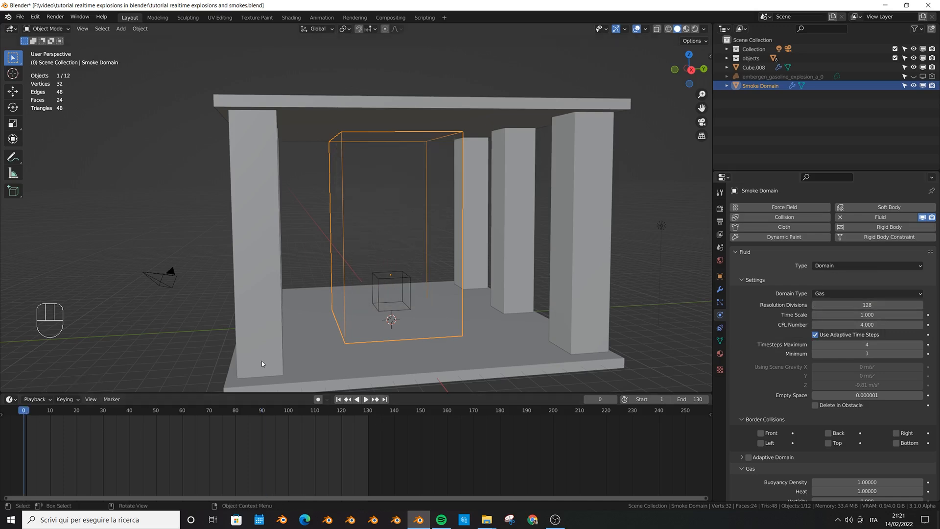
key("ctrl+s")
Play the smoke simulation through so its frames are cached, check the playback speed and smoke shape, and stop the playback
key("space")
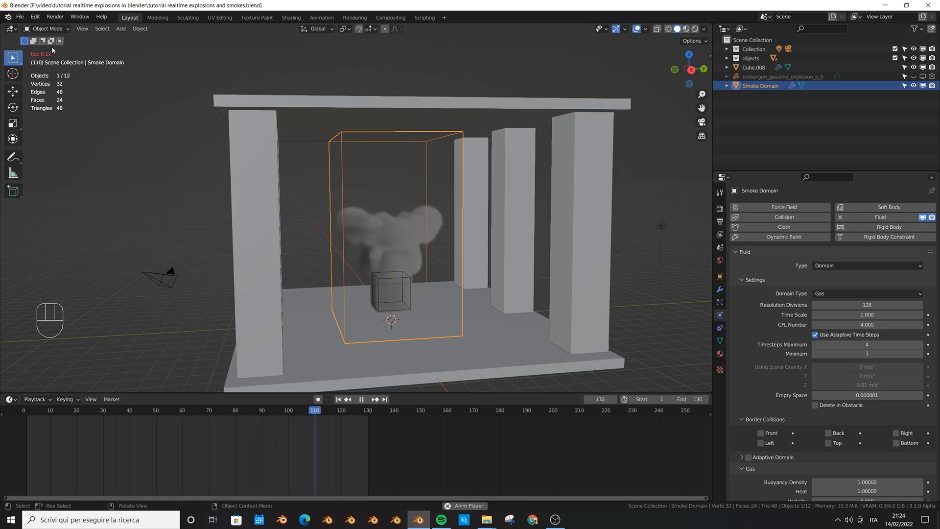
middle_click_drag(460, 230, 456, 249)
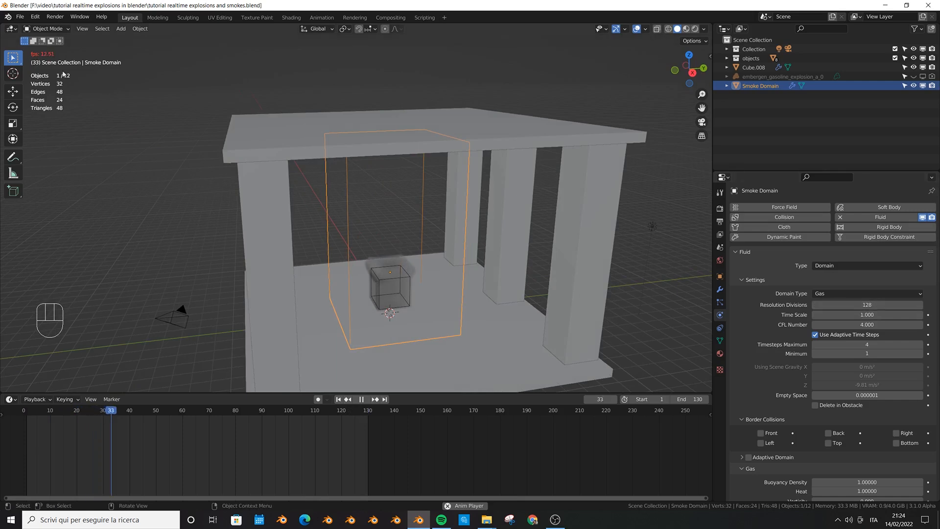
key("space")
key("space")
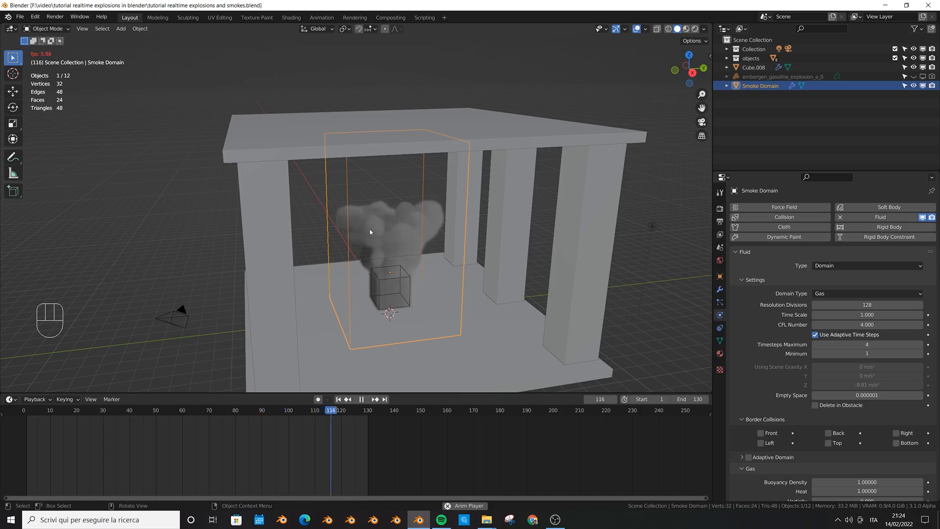
key("space")
middle_click_drag(418, 314, 433, 243)
scroll(451, 257, "down", 1)
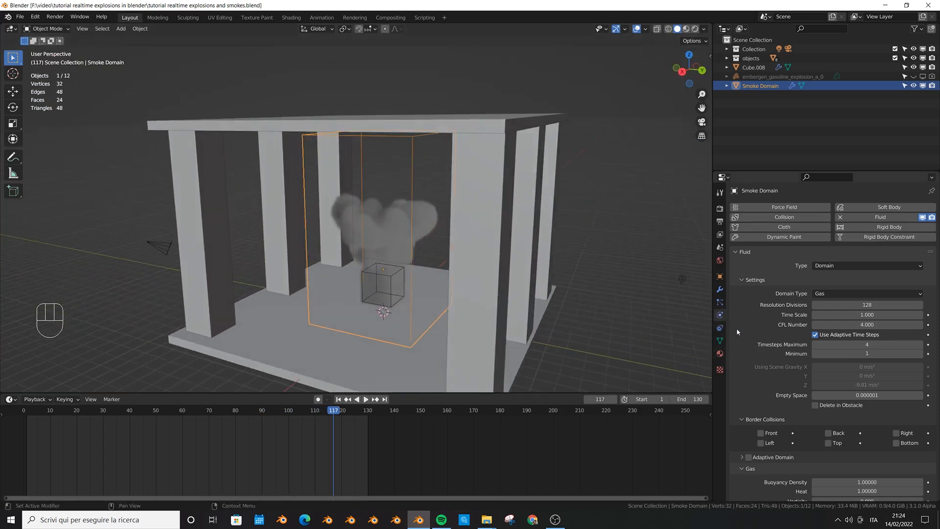
Expand the smoke domain's Viewport Display settings below its cache settings and save the file
scroll(737, 331, "down", 8)
left_click(745, 495)
scroll(749, 475, "down", 3)
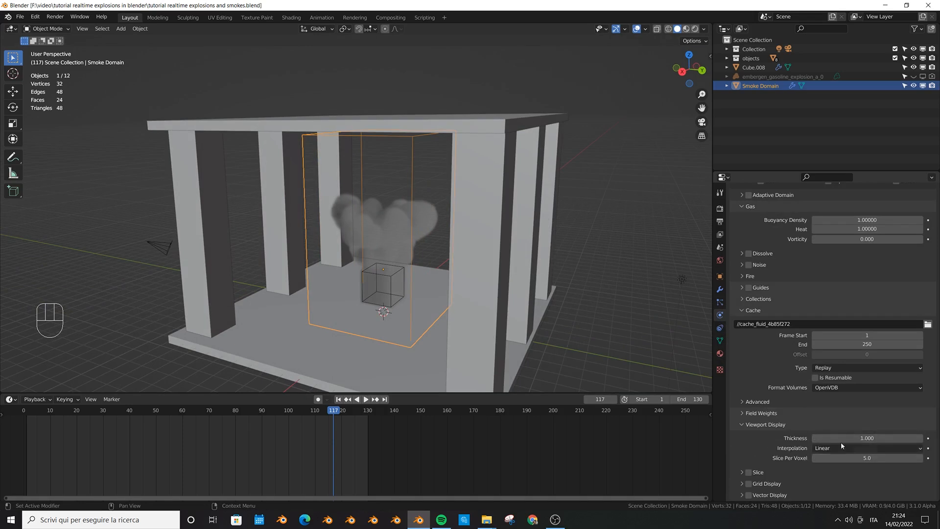
middle_click_drag(636, 372, 531, 272)
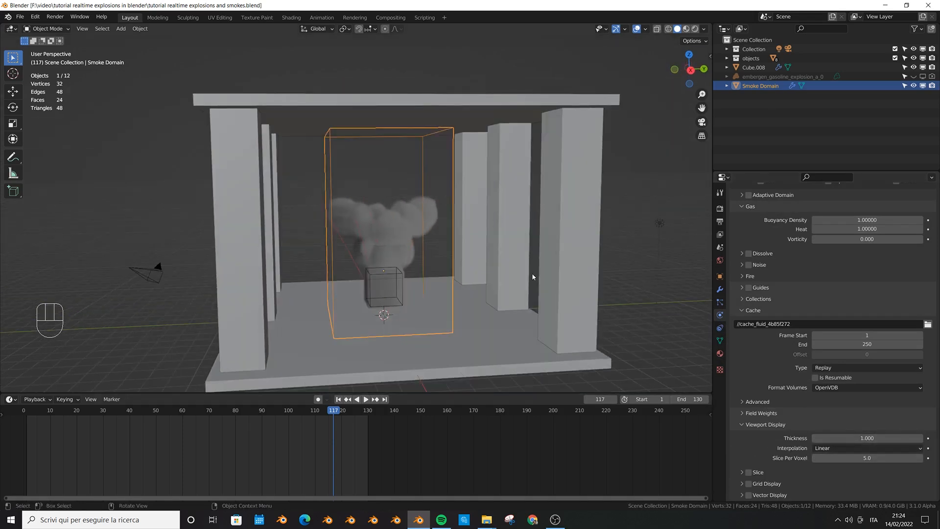
key("ctrl+s")
Play the cached smoke from frame 0 and stop it partway through the range
left_click(22, 412)
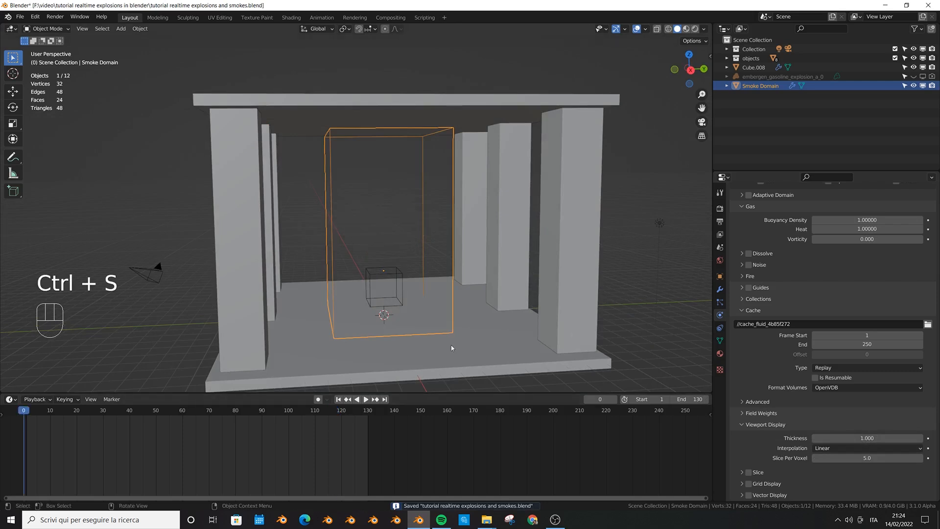
key("space")
key("space")
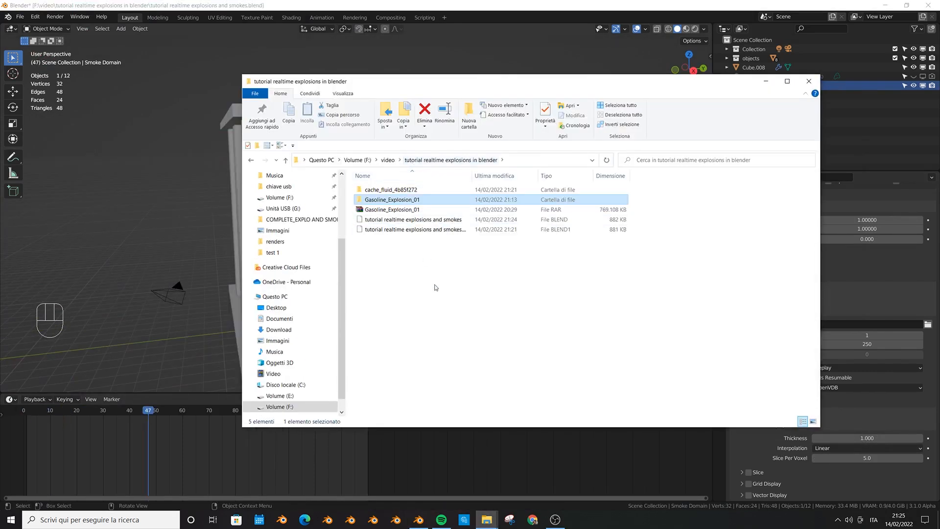
In File Explorer, open the data folder inside cache_fluid_4b85f272 and look through the first fluid_data VDB files
left_click(439, 309)
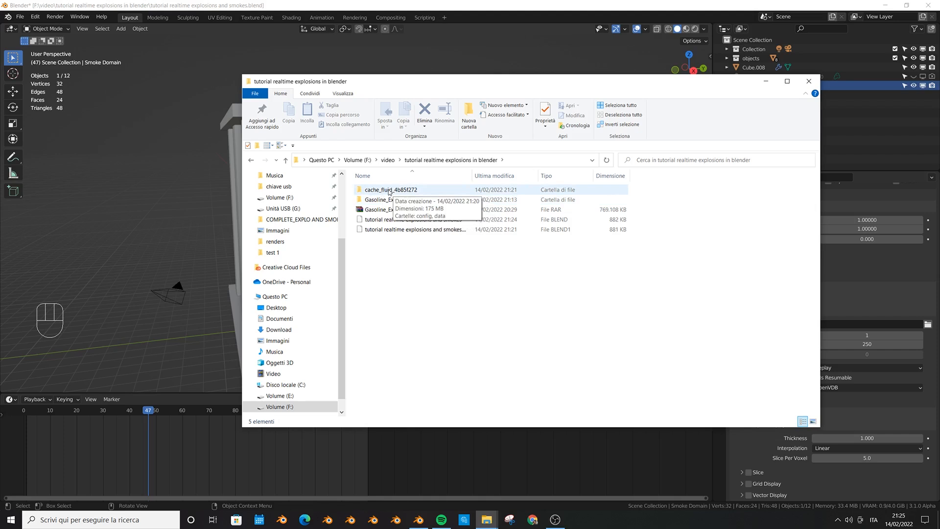
double_click(386, 190)
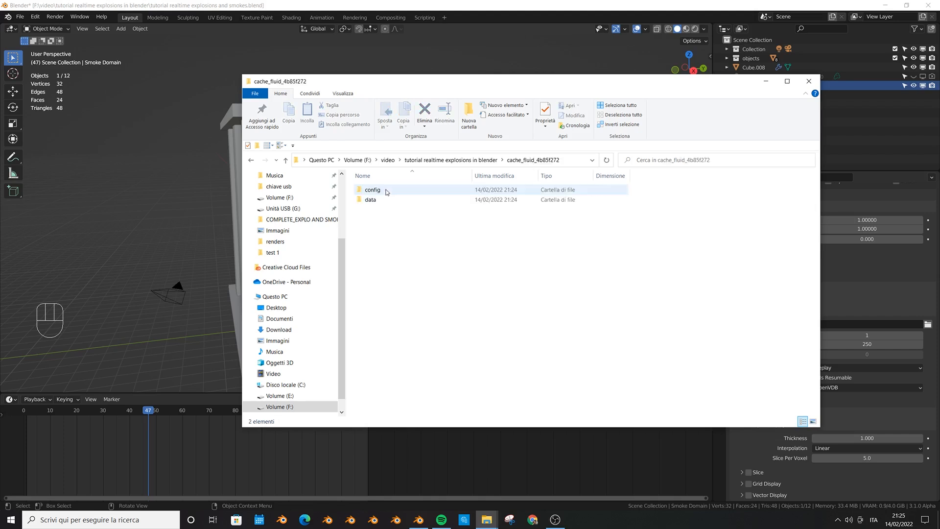
double_click(371, 200)
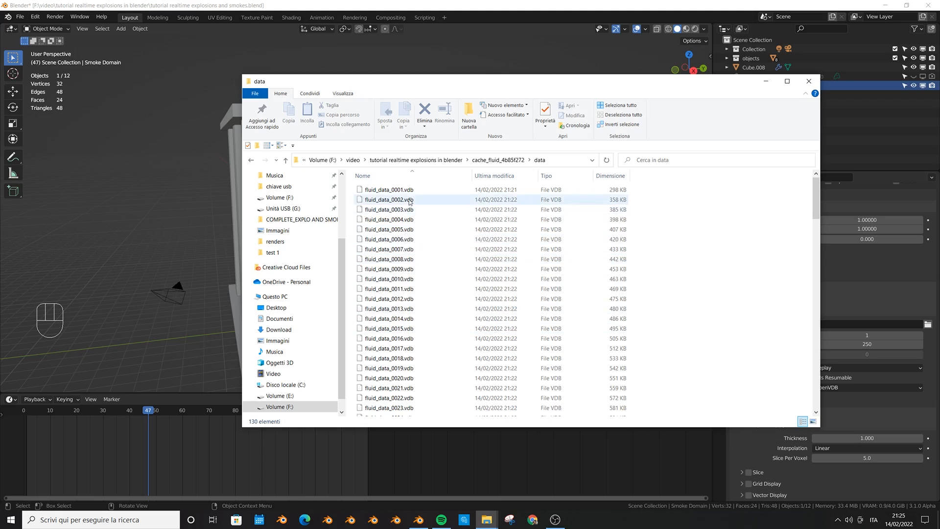
left_click(406, 190)
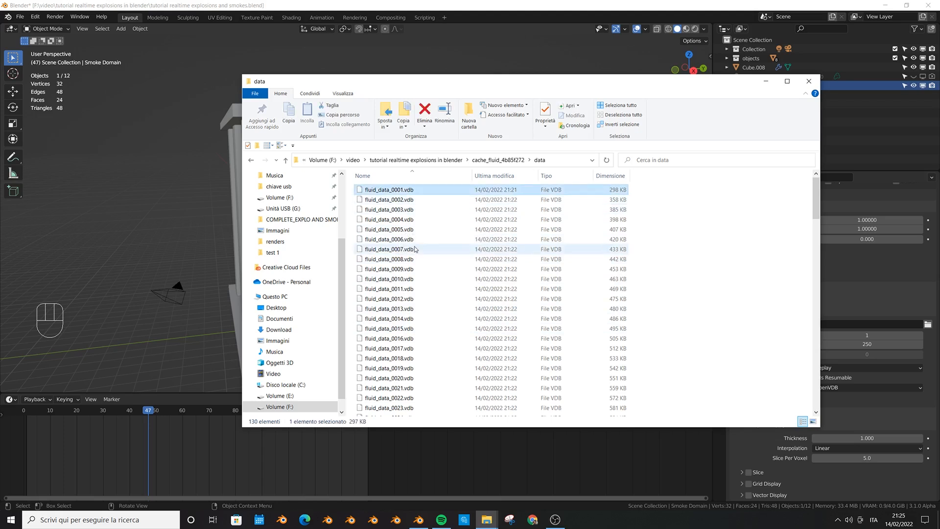
key("Down")
key("Down")
key("Down")
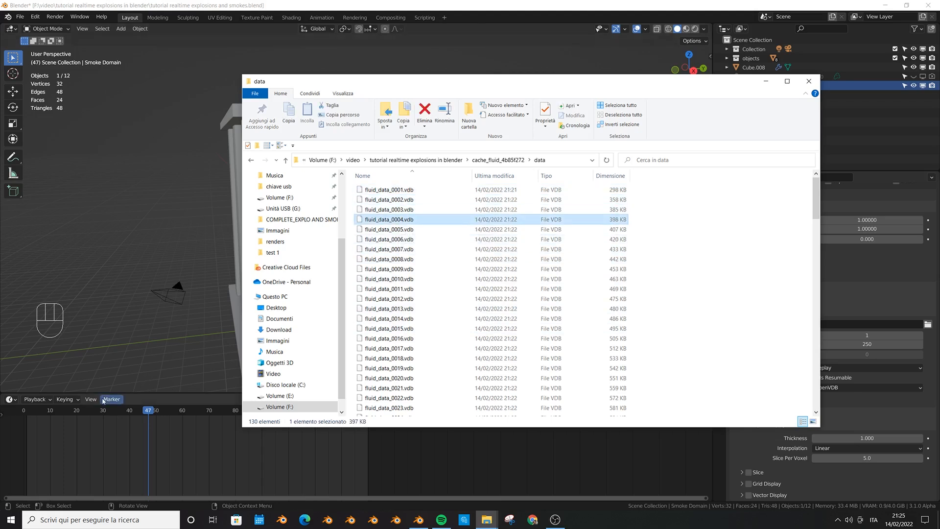
Return to Blender and step and scrub through the timeline to view the cached smoke frame by frame
left_click(96, 410)
key("Right")
key("Right")
key("Right")
left_click_drag(22, 410, 280, 506)
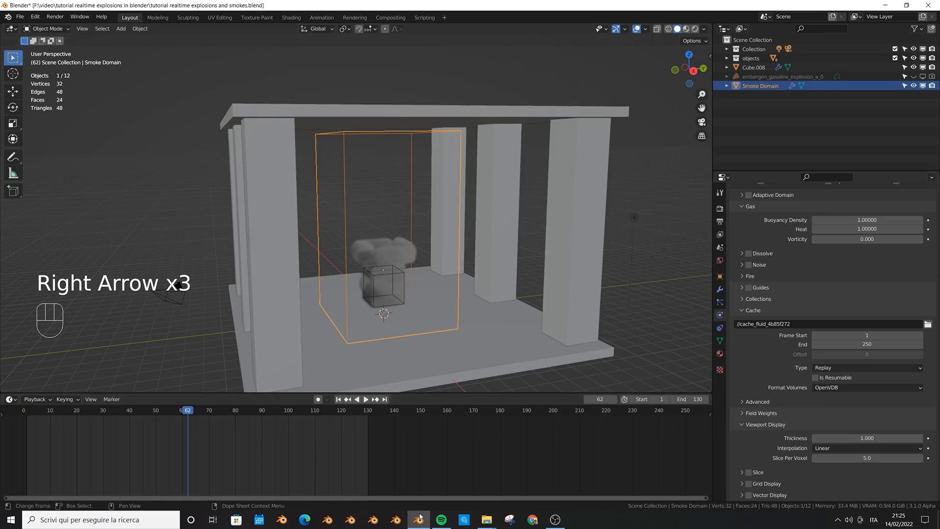
Switch back to the File Explorer window showing the data folder with the VDB sequence
mouse_move(487, 518)
mouse_move(508, 482)
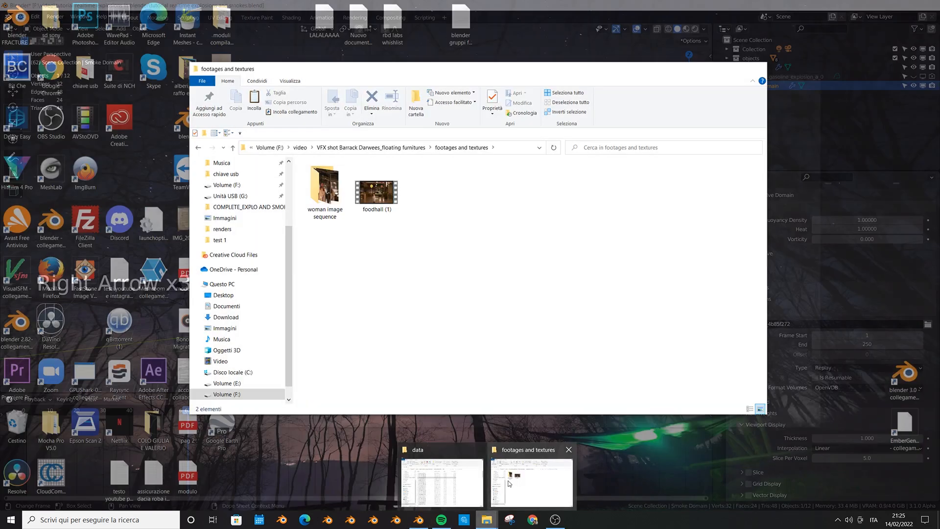
left_click(442, 480)
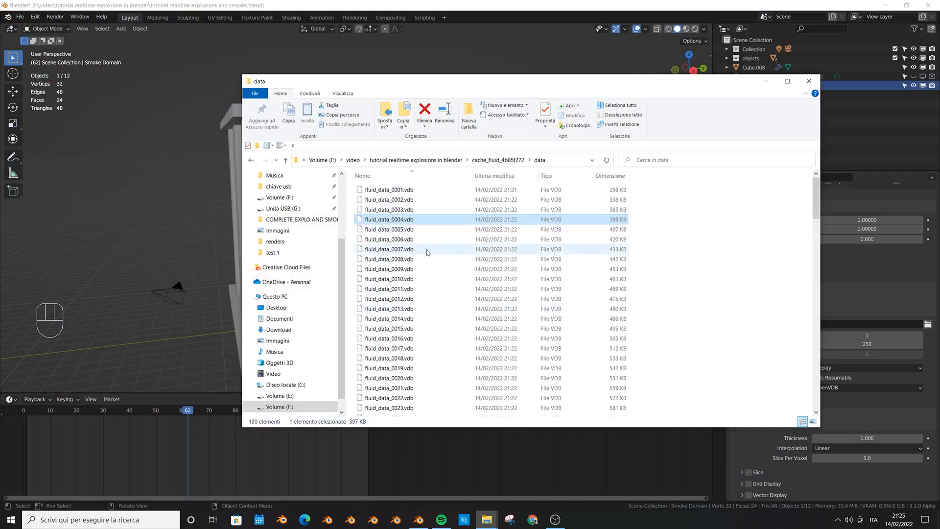
In Blender, deselect everything, start an OpenVDB import, and browse to the data folder of the smoke cache
scroll(369, 283, "down", 3)
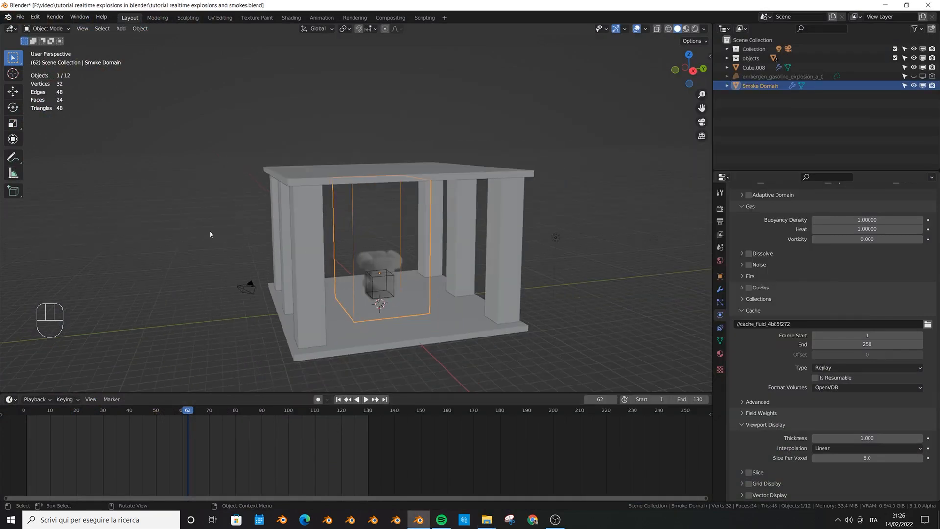
left_click(187, 227)
key("F3")
type("vdb")
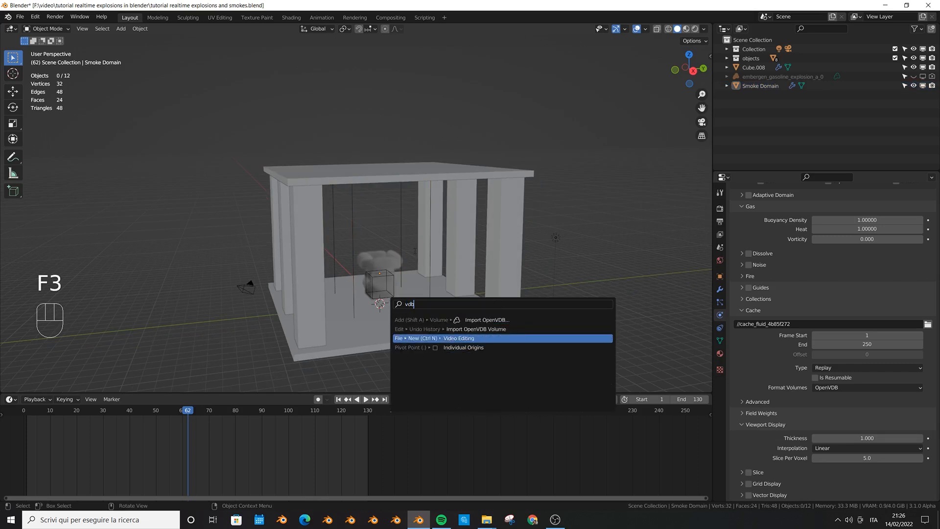
left_click(497, 319)
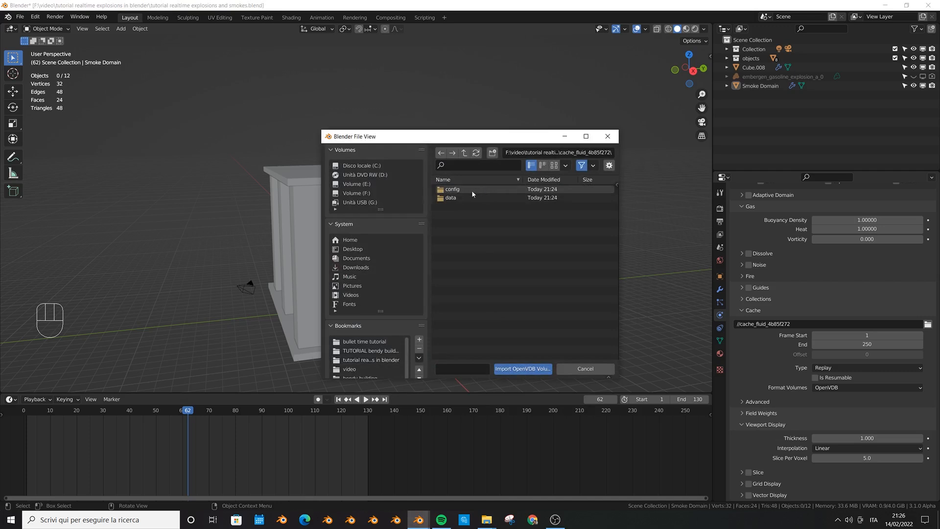
double_click(472, 190)
double_click(456, 197)
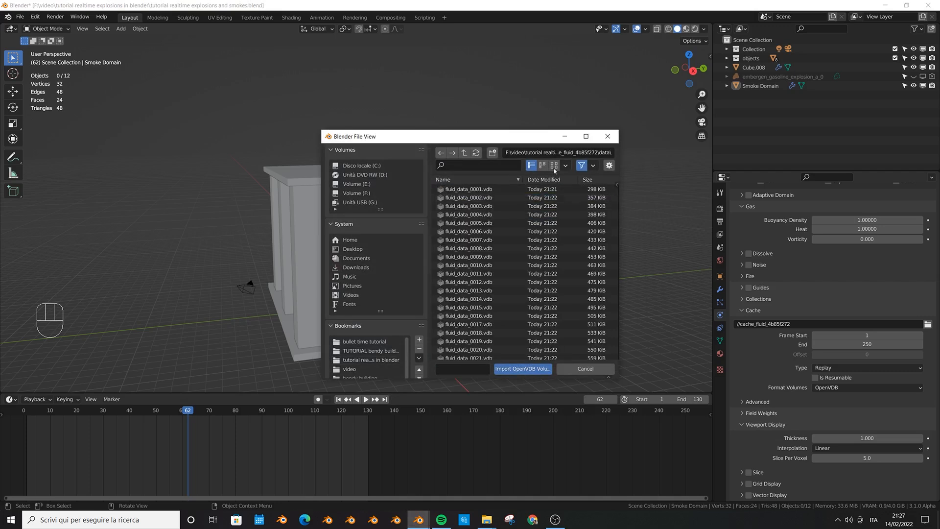
Select all the fluid_data VDB files in the folder and import them as an OpenVDB volume
left_click(585, 137)
left_click(167, 44)
key("a")
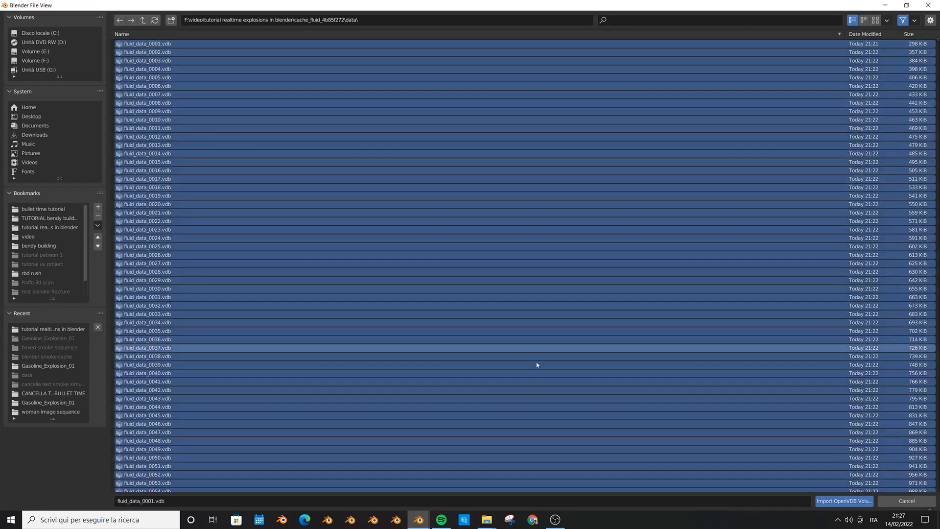
left_click(841, 500)
middle_click_drag(391, 286, 436, 271)
scroll(409, 296, "up", 5)
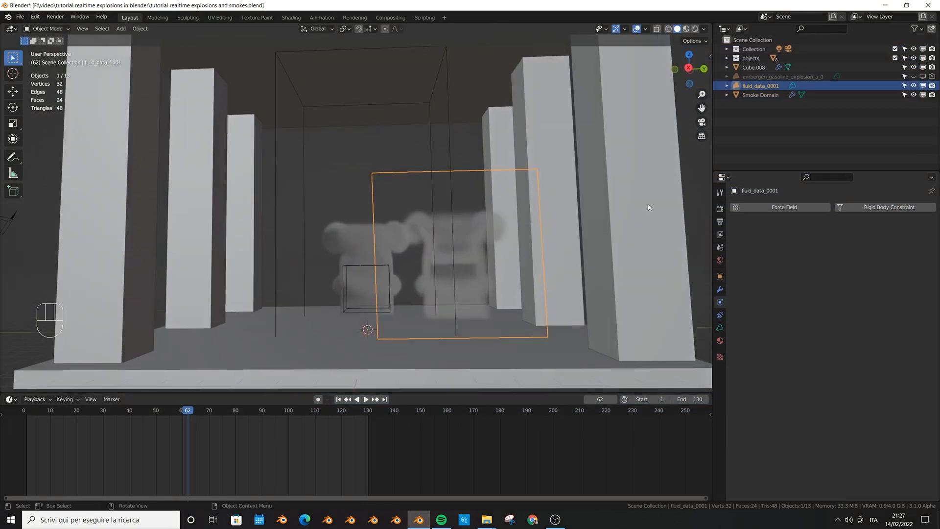
Select the Smoke Domain in the viewport and compare its smoke with the imported VDB volume beside it
double_click(764, 87)
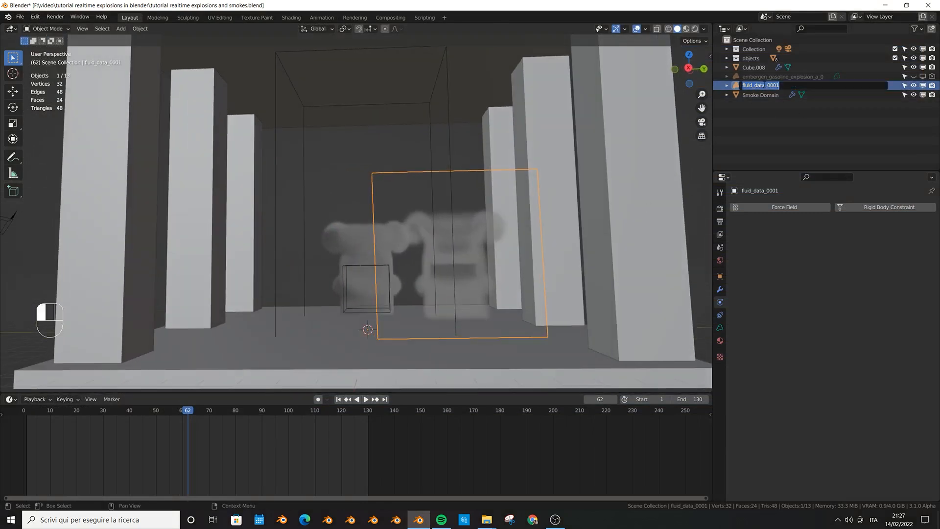
key("Escape")
middle_click_drag(509, 222, 472, 258)
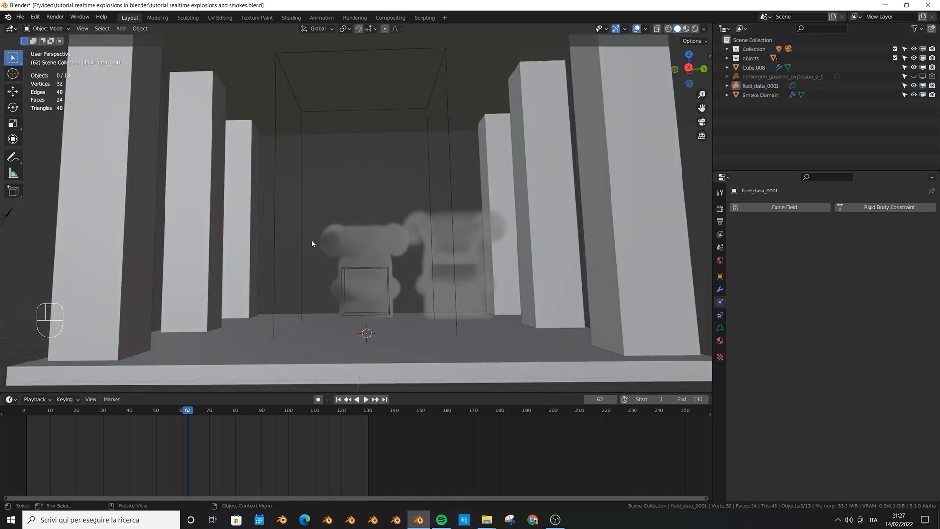
left_click(383, 210)
mouse_move(108, 69)
middle_mouse_down("shift")
mouse_move(222, 137)
mouse_move(106, 64)
middle_mouse_up("shift")
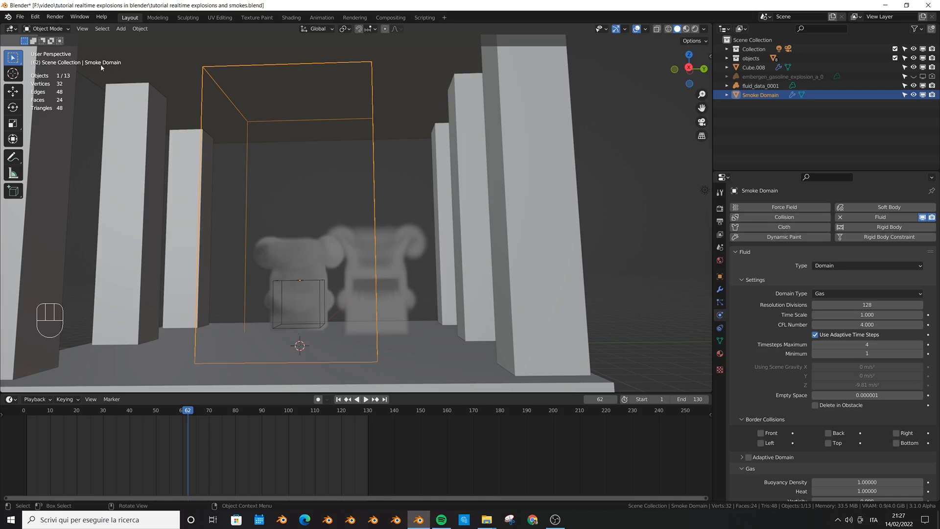
Hide the floor and roof slabs of the structure, leaving only the columns around the smoke
middle_click_drag(387, 273, 357, 264)
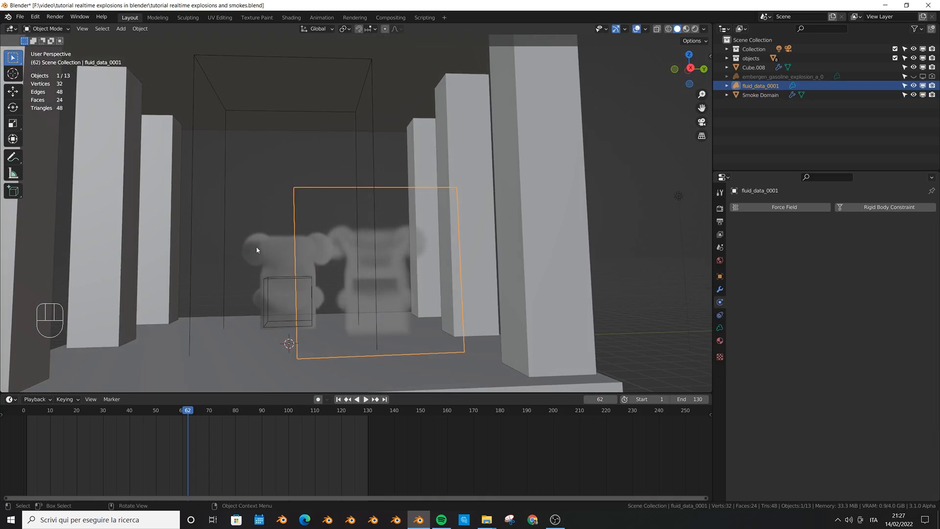
mouse_move(424, 219)
middle_mouse_down()
mouse_move(465, 193)
mouse_move(435, 211)
mouse_move(421, 236)
middle_mouse_up()
scroll(322, 323, "down", 1)
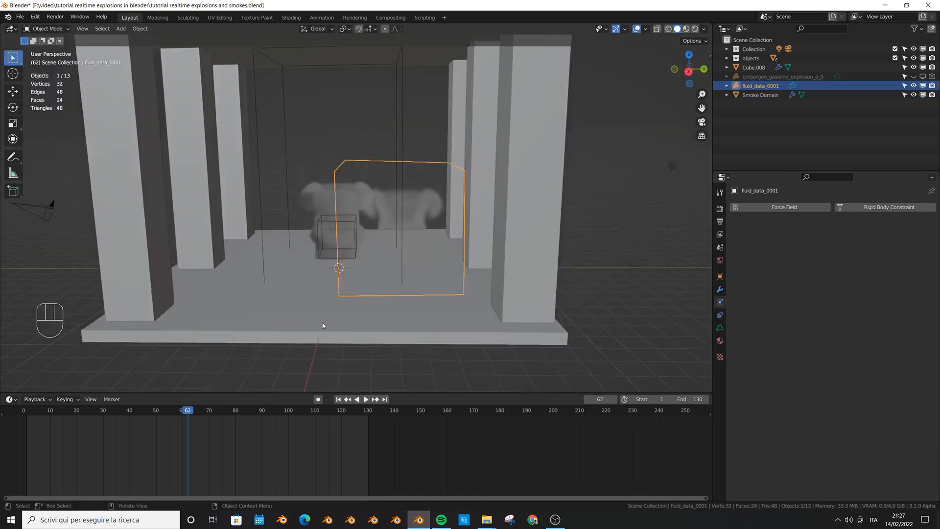
scroll(323, 323, "down", 2)
middle_click_drag(327, 322, 336, 332, "shift")
left_click(335, 331)
left_click(349, 143, "shift")
middle_click_drag(420, 151, 438, 180)
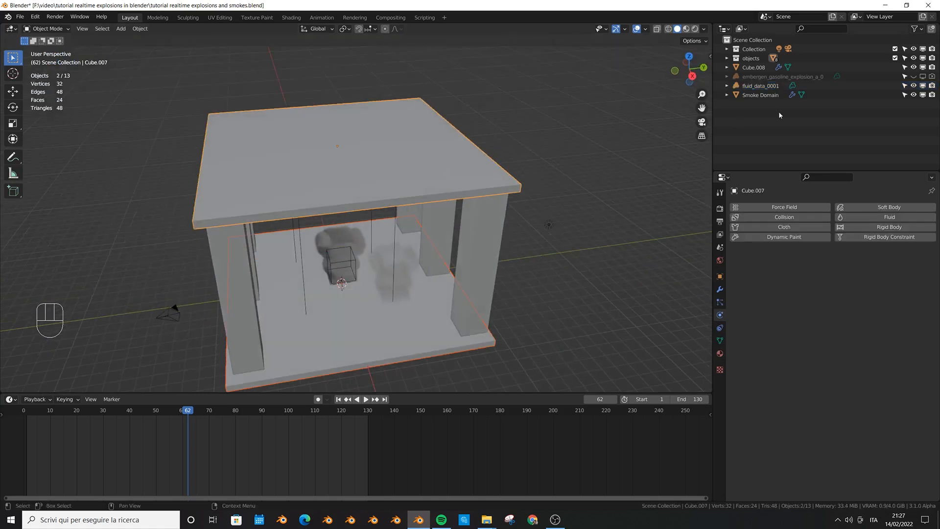
key("h")
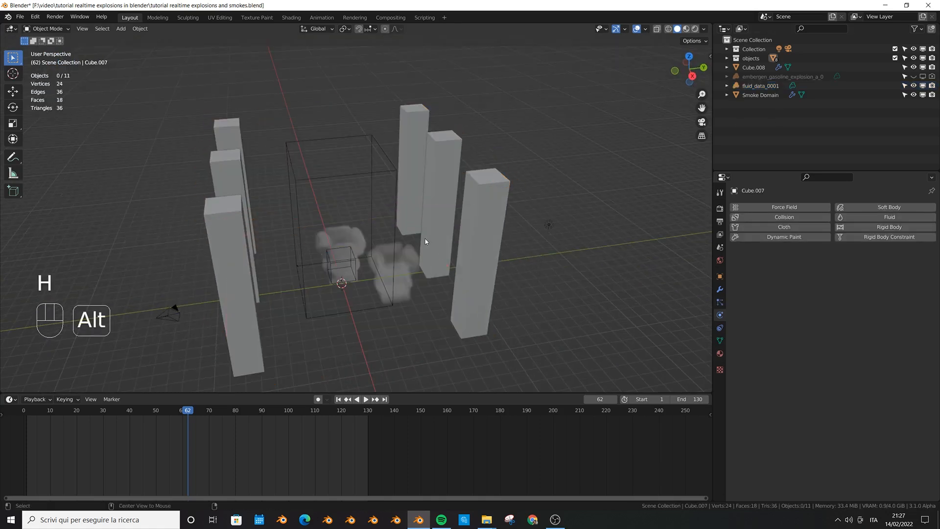
key("alt+h")
middle_click_drag(425, 239, 371, 248)
key("h")
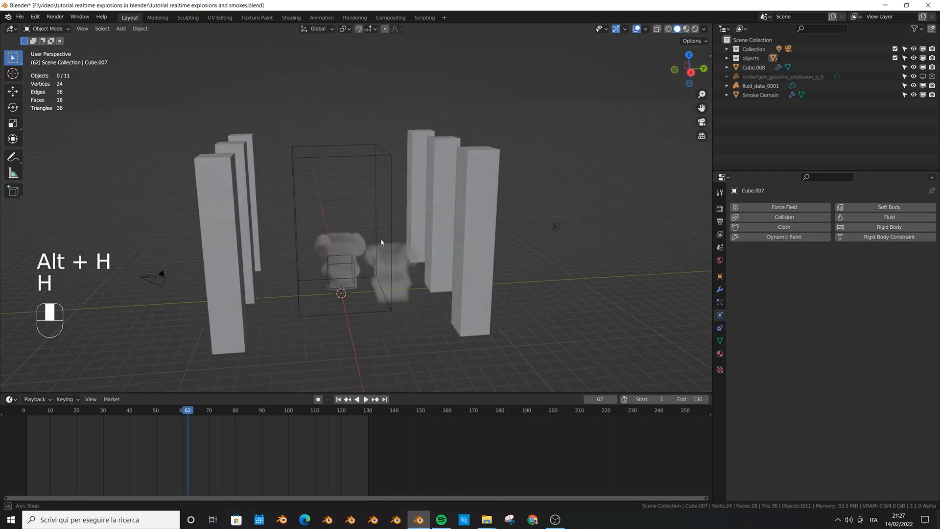
Rename the imported fluid_data_0001 volume to REIMPORTED VDB SMOKE SEQUENCE
left_click(397, 250)
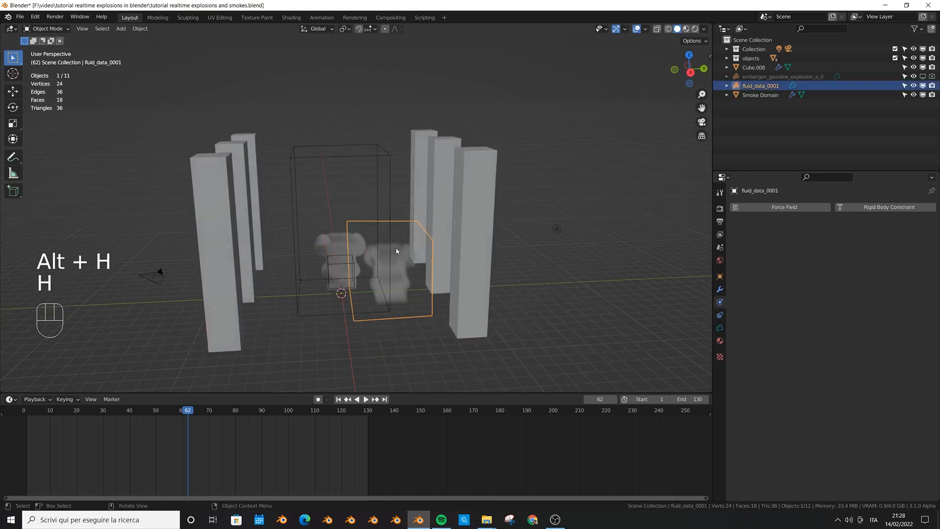
double_click(760, 85)
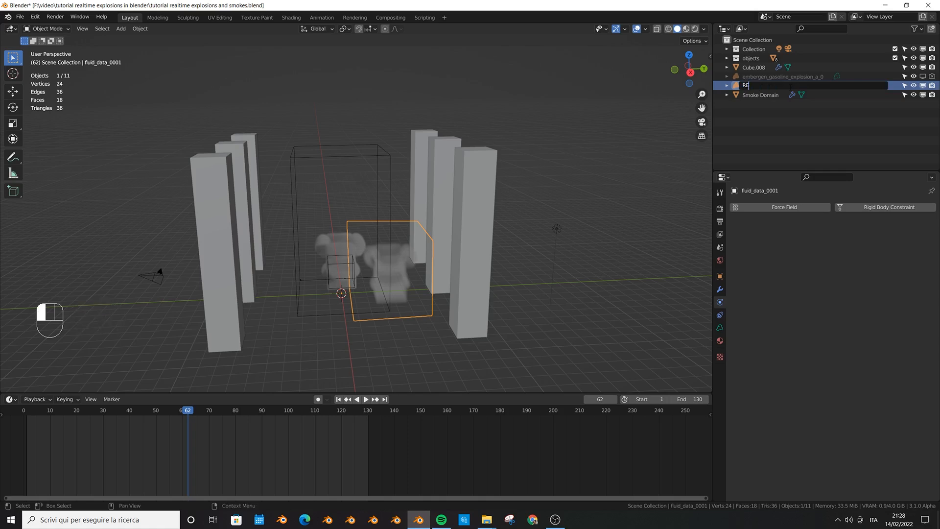
key("Return")
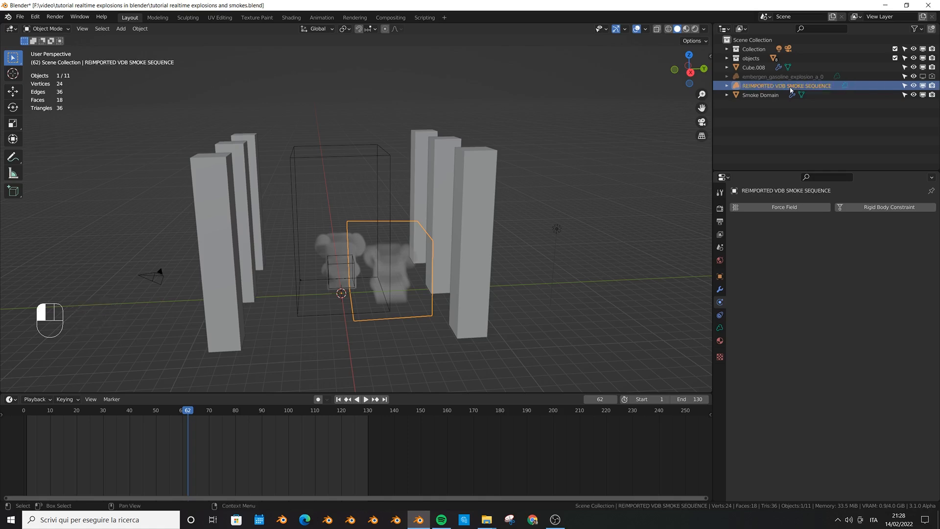
In the front orthographic view, move the reimported smoke volume along X onto the original domain smoke
left_click(395, 184)
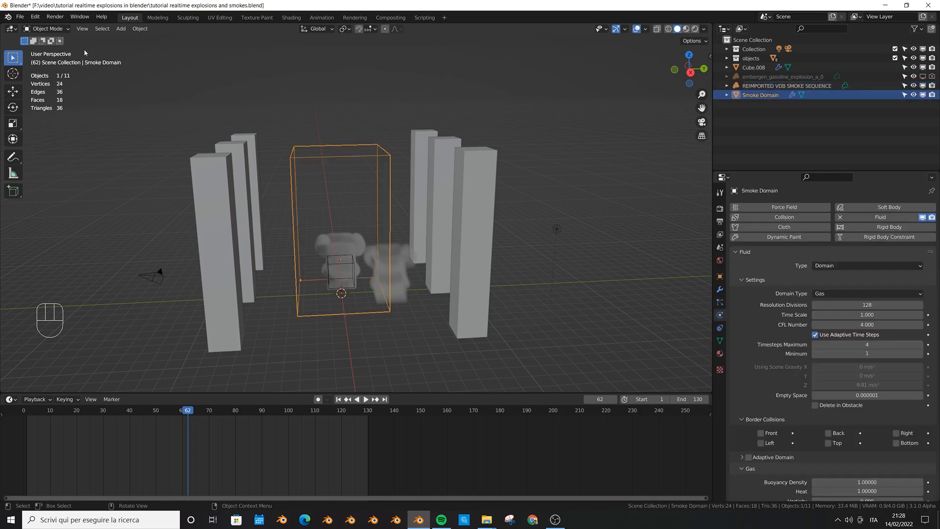
left_click(392, 277)
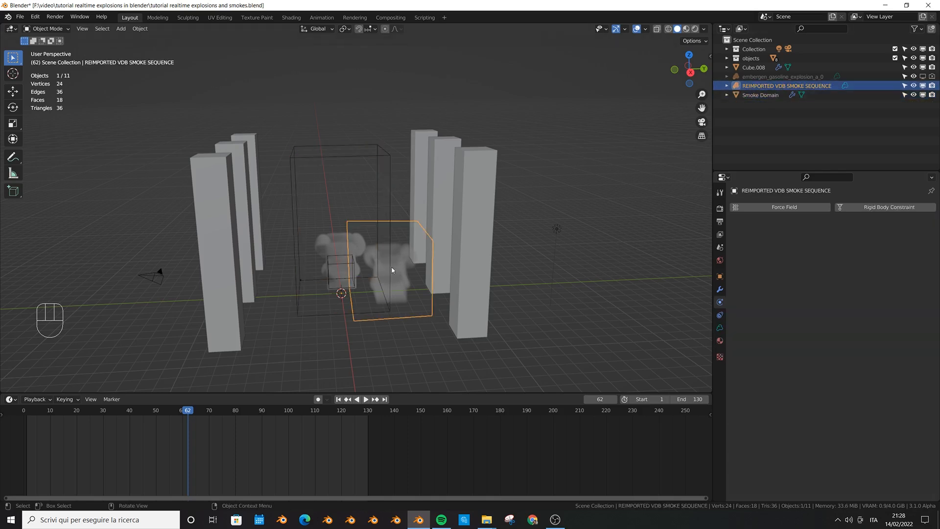
key("KP_1")
scroll(431, 247, "up", 4)
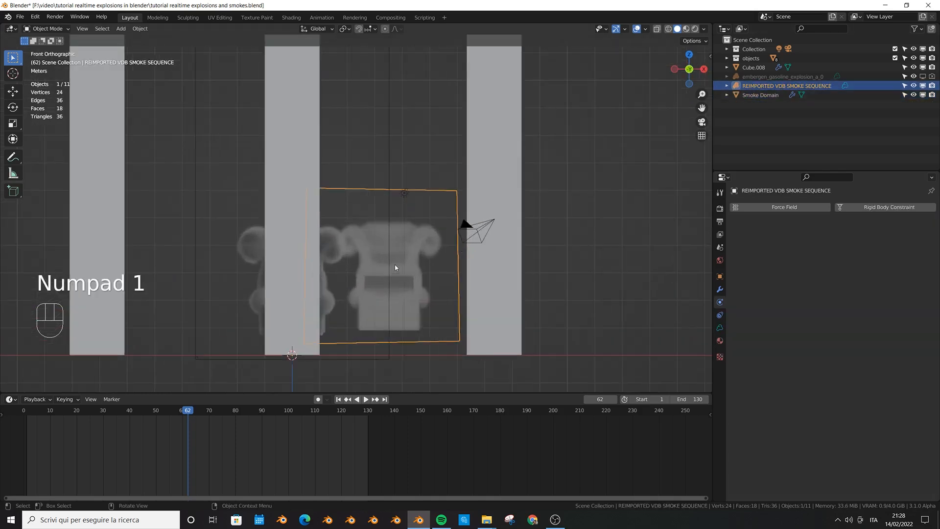
left_click(690, 82)
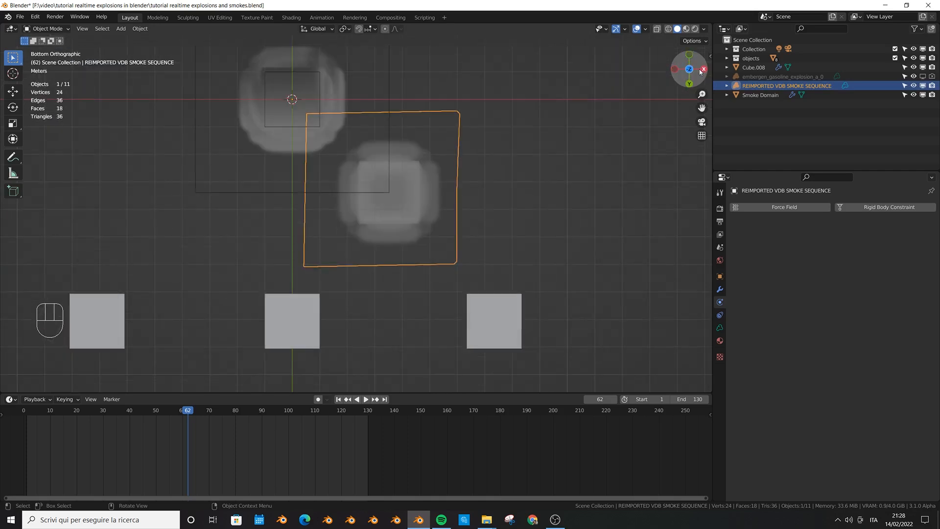
key("KP_1")
scroll(396, 294, "up", 3)
middle_click_drag(399, 270, 477, 202, "shift")
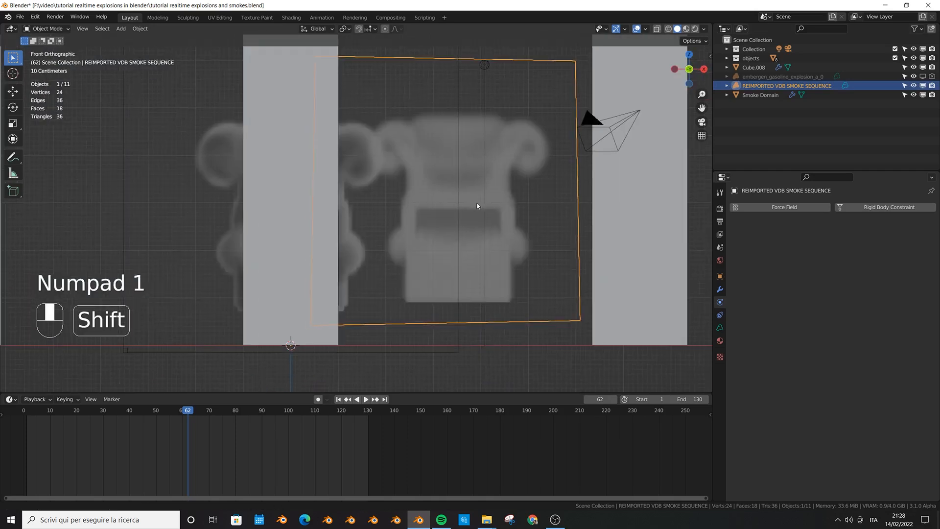
key("g")
key("x")
left_click(293, 193)
Fine-tune the reimported volume's X position at close range to match the original smoke
scroll(287, 190, "up", 4)
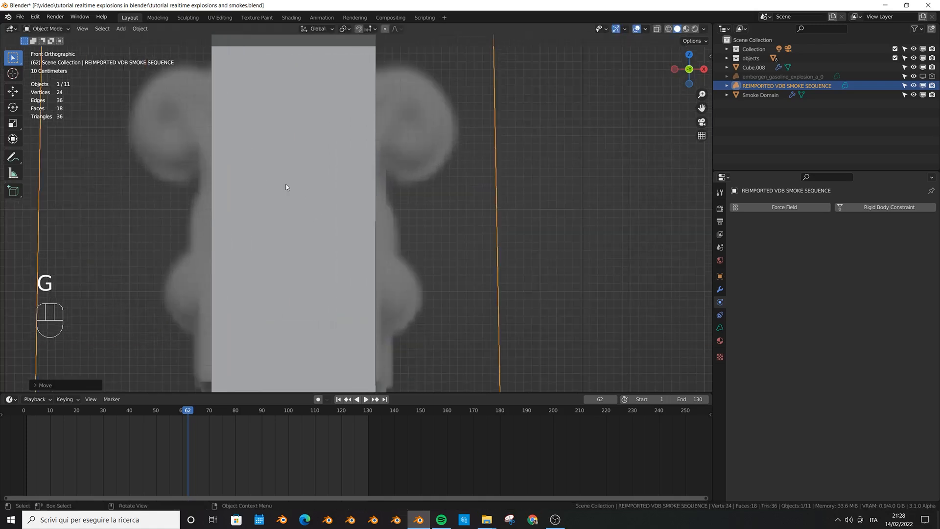
middle_click_drag(287, 189, 364, 196, "shift")
key("g")
key("x")
left_click(409, 66)
In the right orthographic view, move the reimported volume along Y to overlap the original smoke
scroll(313, 275, "down", 6)
key("KP_3")
scroll(305, 250, "up", 3)
middle_click_drag(304, 245, 455, 222, "shift")
key("g")
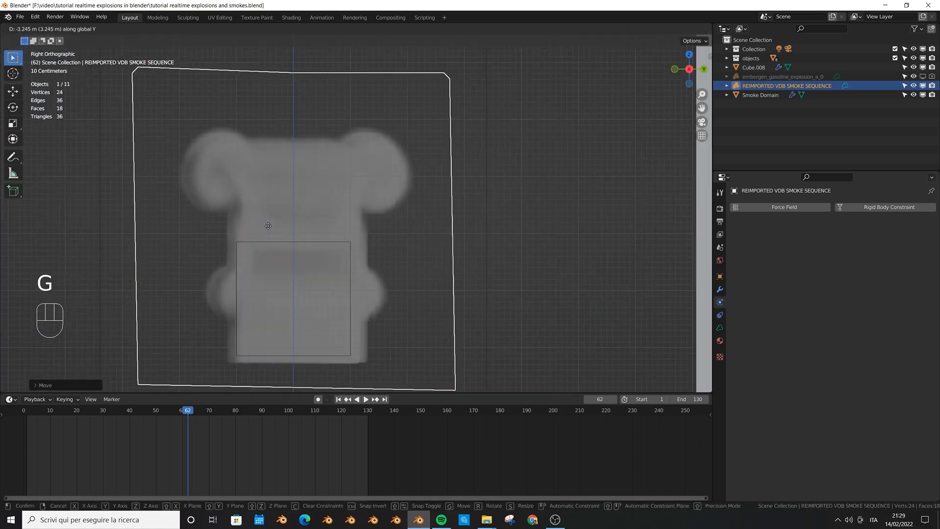
key("y")
key("y")
left_click(106, 206)
Check the overlap from the back orthographic view and adjust the reimported volume's position
key("KP_7")
scroll(344, 244, "up", 3)
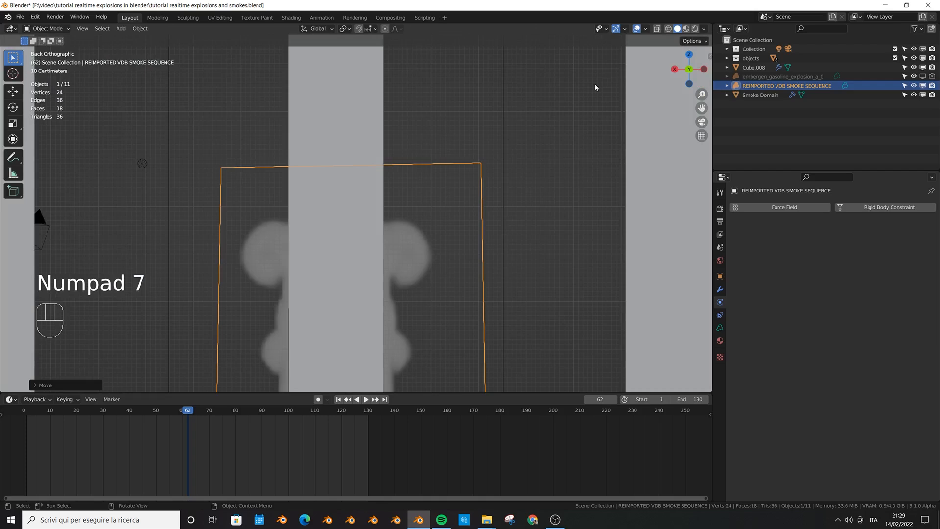
key("g")
left_click(354, 186)
Select the Smoke Domain and remove its fluid physics
middle_click_drag(346, 279, 358, 239)
scroll(356, 224, "down", 1)
mouse_move(358, 240)
middle_mouse_down()
mouse_move(371, 235)
mouse_move(248, 329)
mouse_move(364, 238)
middle_mouse_up()
left_click(350, 175)
left_click(838, 215)
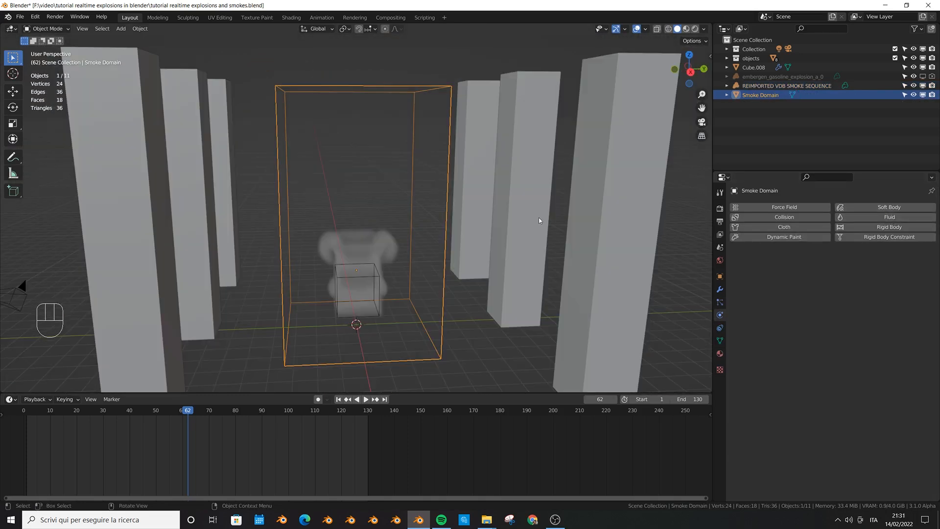
Hide the Smoke Domain and the Cube.008 smoke emitter from the viewport and renders
middle_click_drag(539, 218, 448, 224)
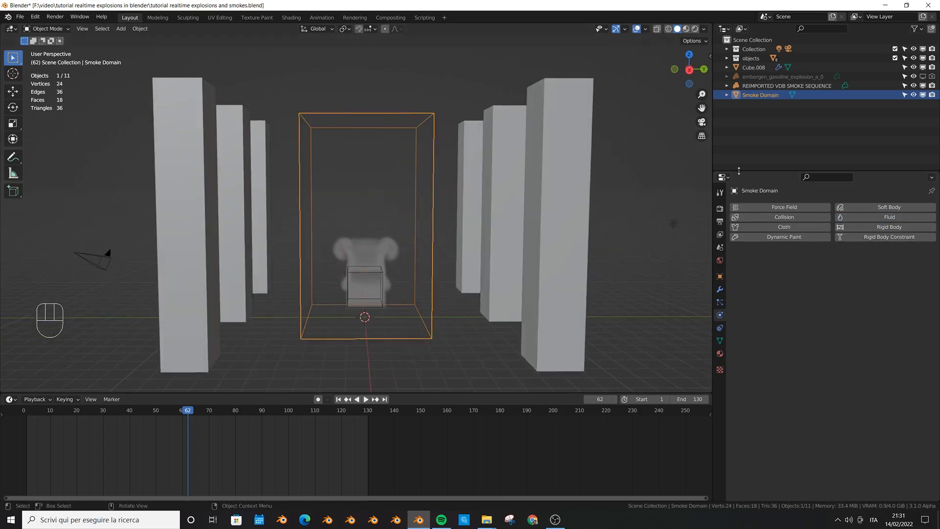
left_click(914, 95)
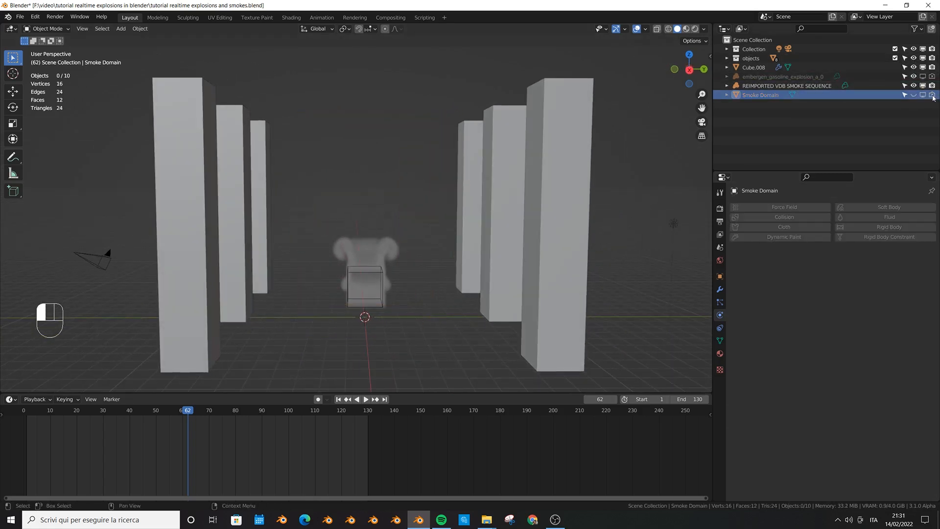
scroll(386, 277, "up", 4)
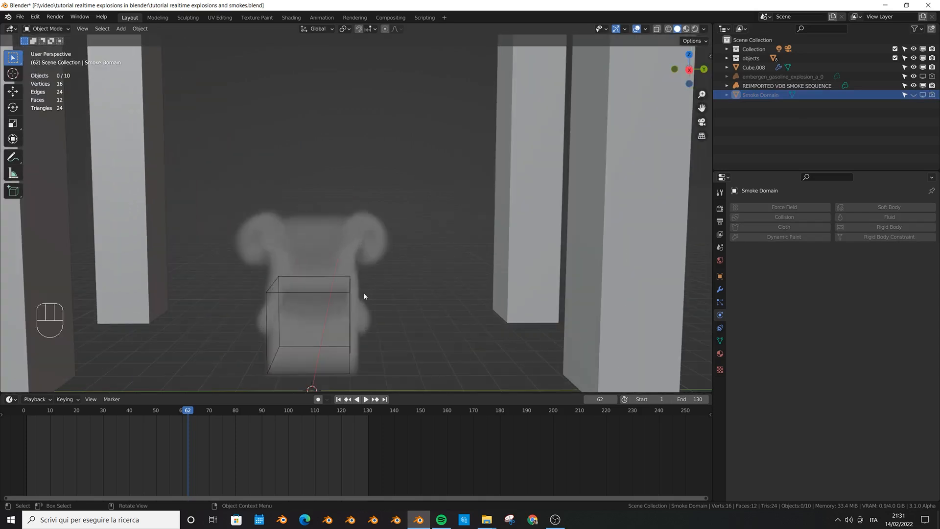
left_click(341, 301)
left_click(345, 293)
middle_click_drag(345, 293, 365, 284)
middle_click_drag(365, 284, 412, 239, "shift")
left_click(913, 67)
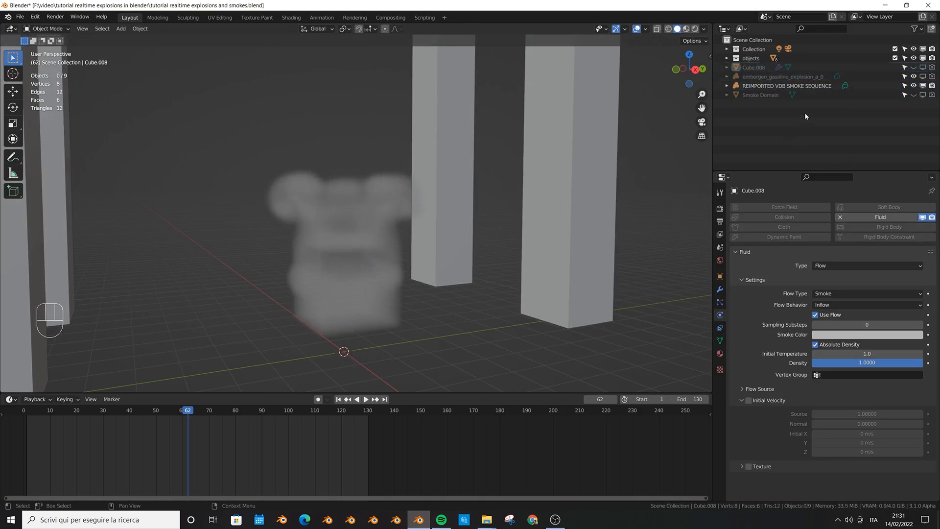
Create a new collection and name it ORIGINAL SMOKE SIMULATION BACKUP STUFF
left_click(932, 29)
left_click(756, 68)
double_click(757, 68)
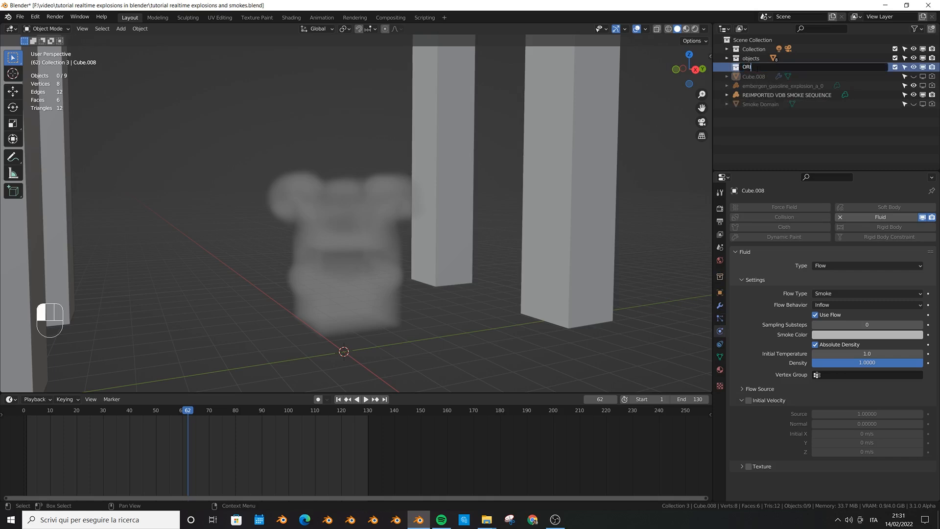
type("ORIGINAL SMOKE SIMULATION BACKUP STUFF")
key("Return")
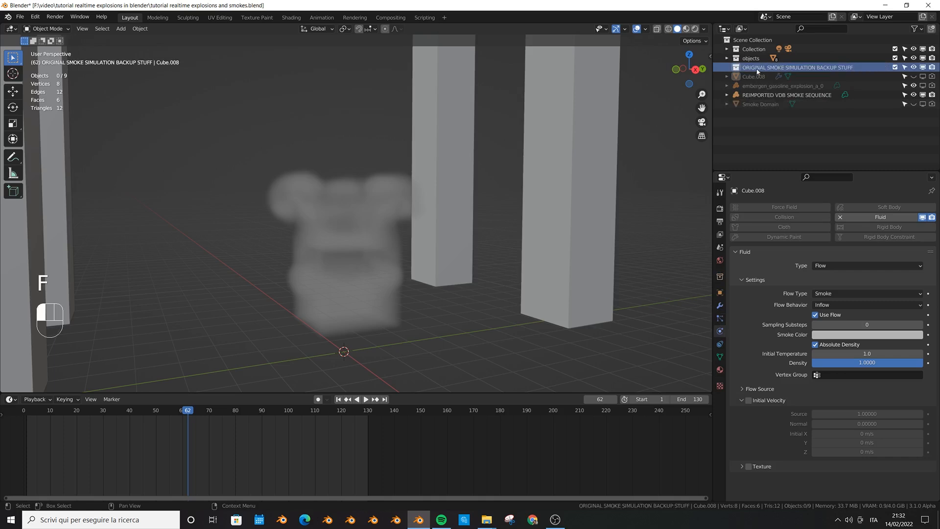
Move Cube.008 and the Smoke Domain into the backup collection, hide the collection, and expand it
left_click(756, 76)
left_click(760, 105, "ctrl")
left_click_drag(760, 105, 761, 60)
left_click(895, 67)
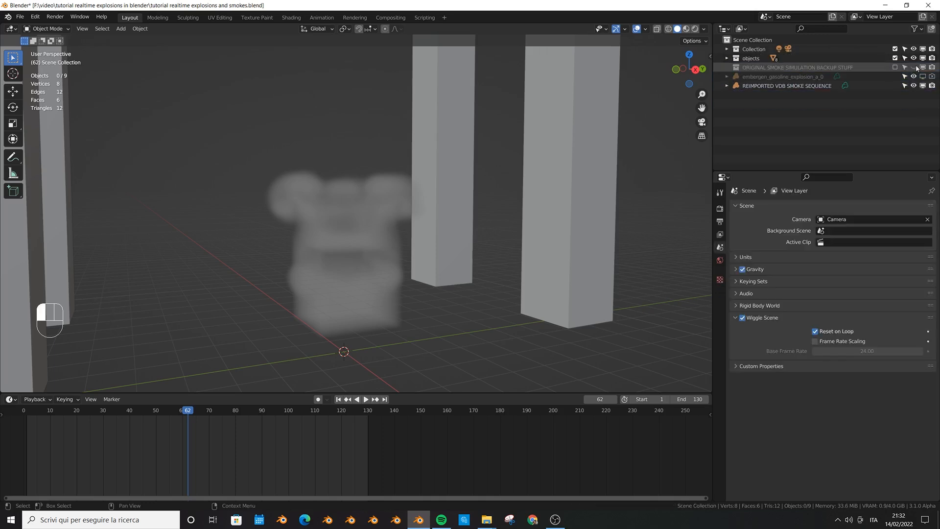
left_click(894, 67)
left_click(727, 67)
Select the reimported VDB sequence, rewind the timeline to its start, and play the animation
left_click(756, 85)
middle_click_drag(464, 199, 382, 250)
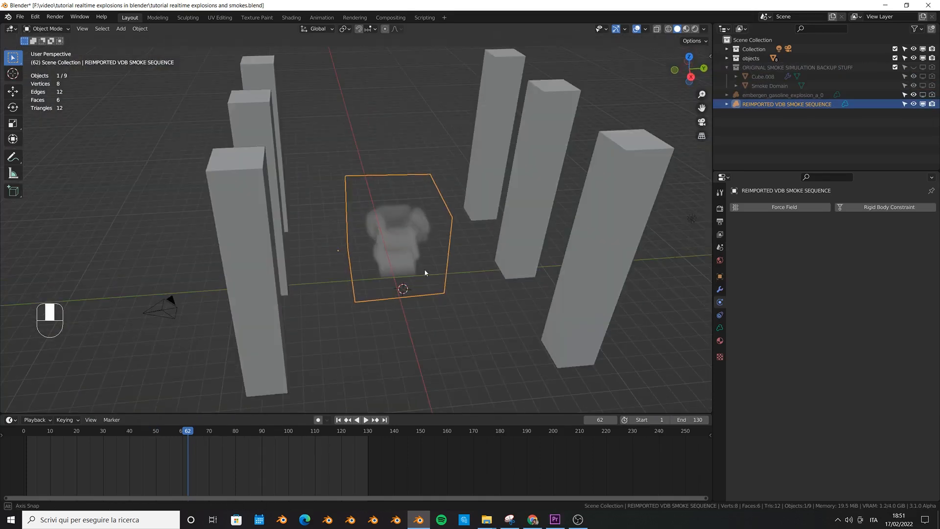
middle_click_drag(425, 272, 429, 235)
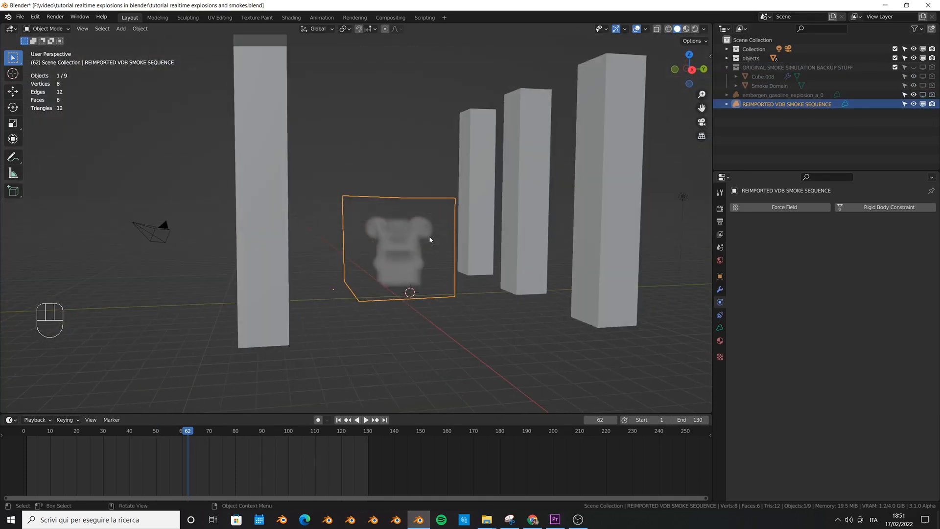
left_click_drag(35, 432, 21, 431)
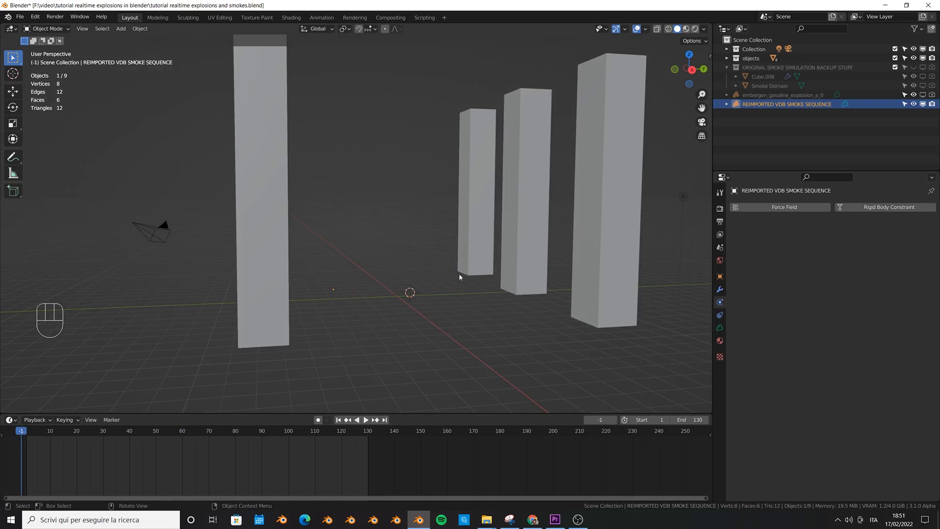
key("space")
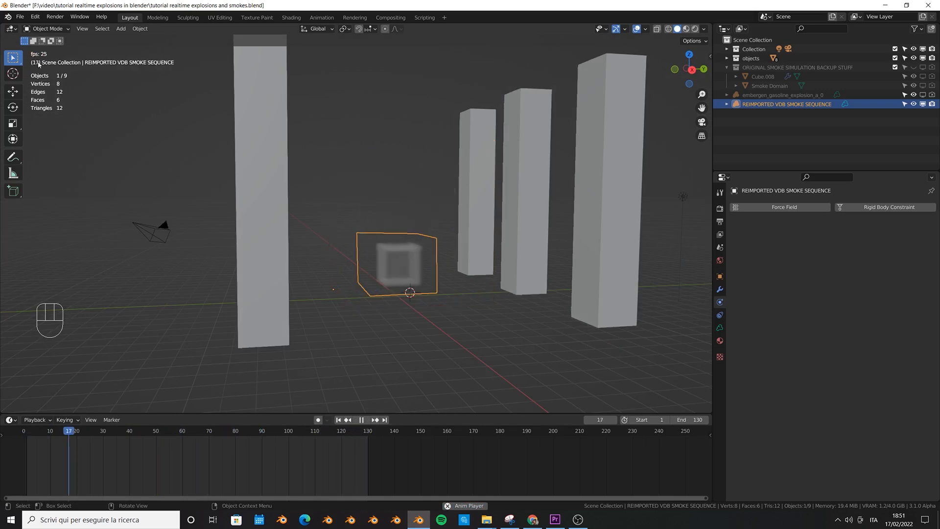
Open the scene's output settings to check the frame rate, and inspect the playing smoke from several angles
left_click(720, 222)
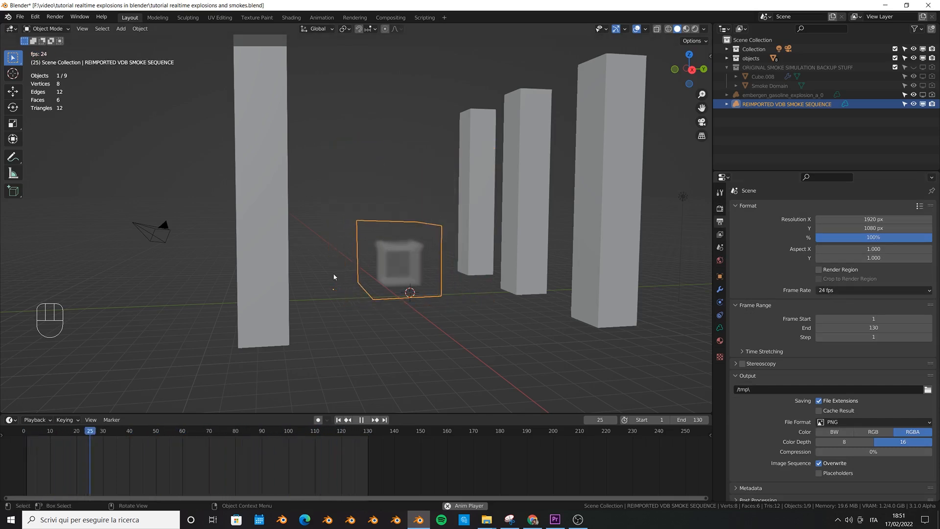
middle_click_drag(474, 240, 444, 245)
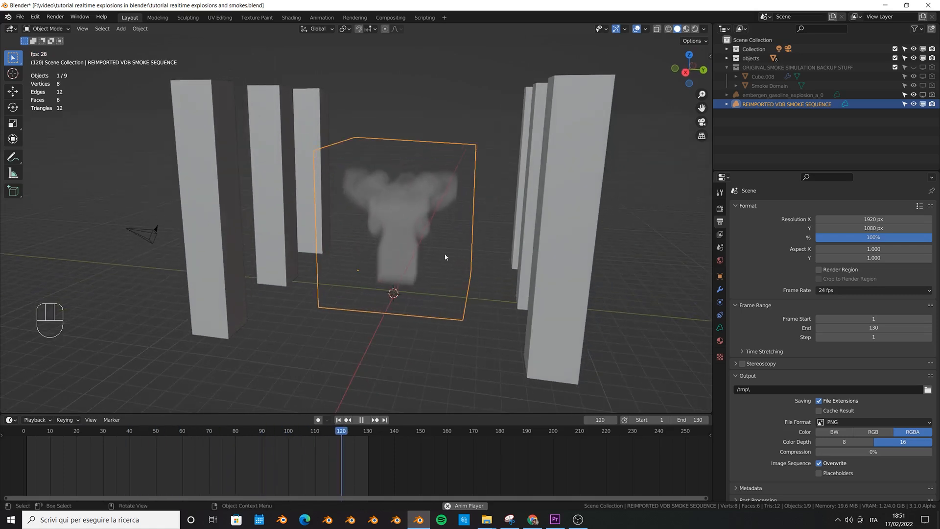
middle_click_drag(349, 239, 379, 239)
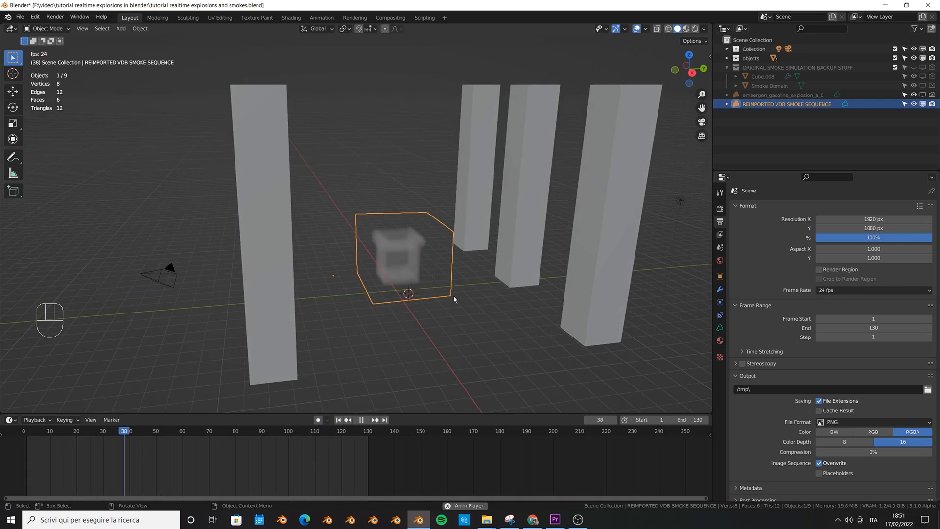
scroll(451, 295, "up", 3)
scroll(358, 246, "down", 5)
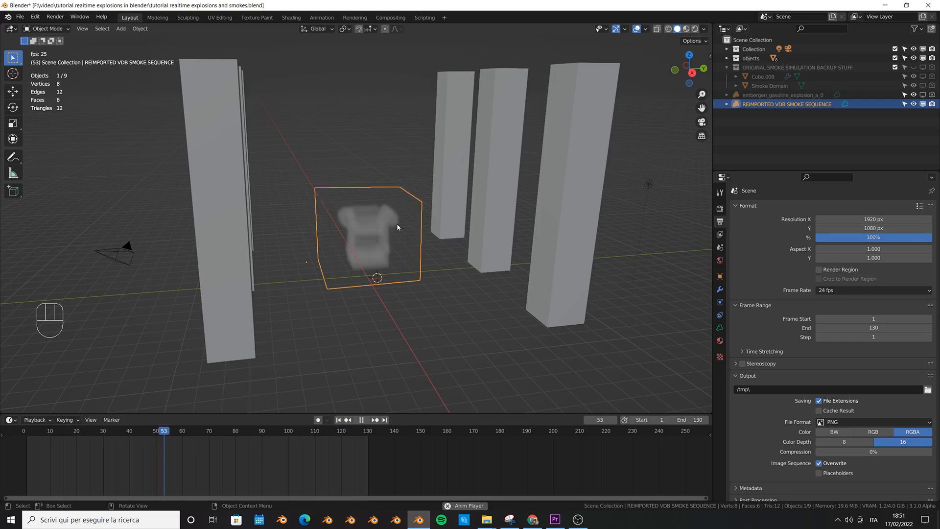
In the volume's viewport display settings, set the wireframe to Points and keep the detail at Fine
left_click(720, 329)
scroll(738, 334, "down", 2)
scroll(738, 334, "up", 2)
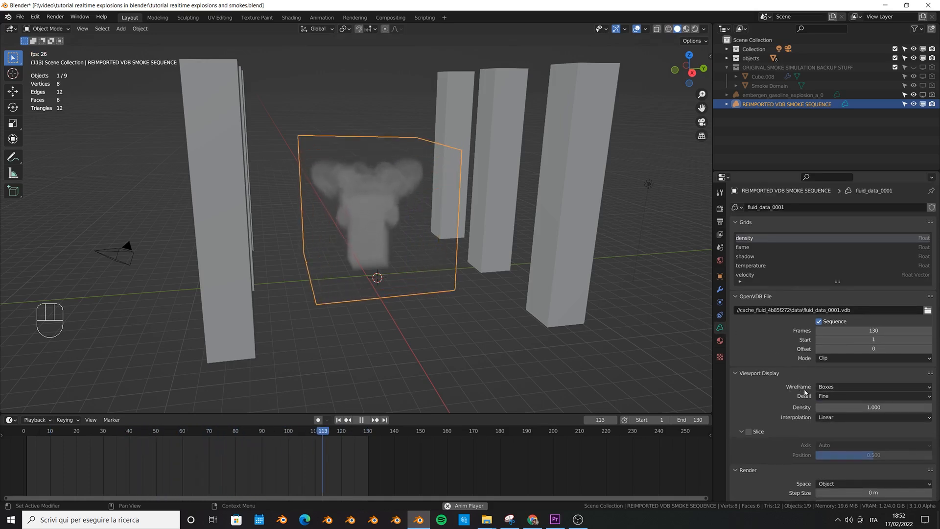
left_click(839, 386)
left_click(859, 427)
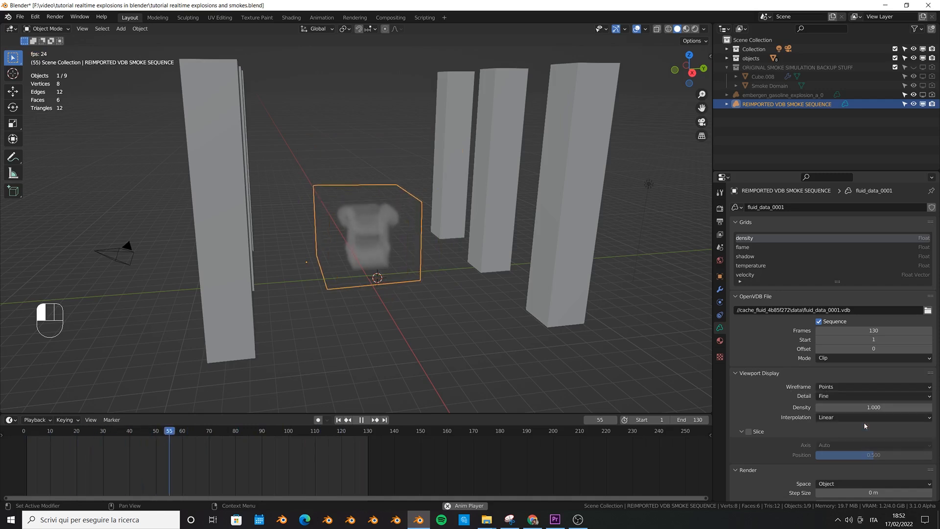
left_click(823, 397)
left_click(823, 397)
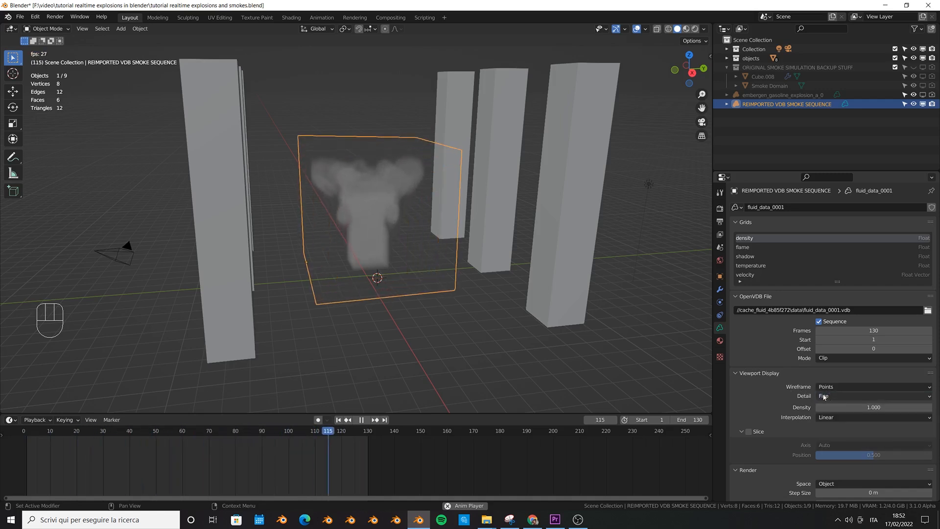
Stop playback, set the reimported VDB sequence's object viewport display to Wire, and play the animation to check it
left_click(719, 276)
key("space")
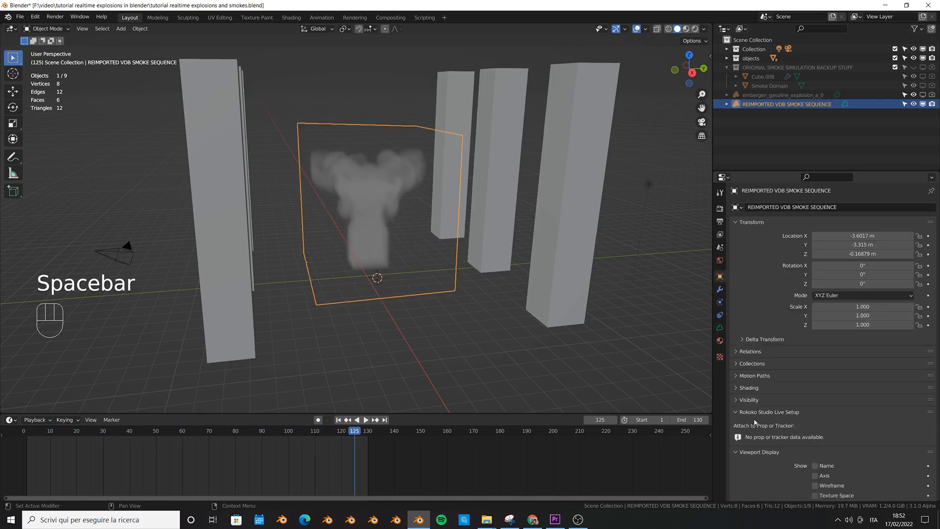
scroll(754, 422, "down", 3)
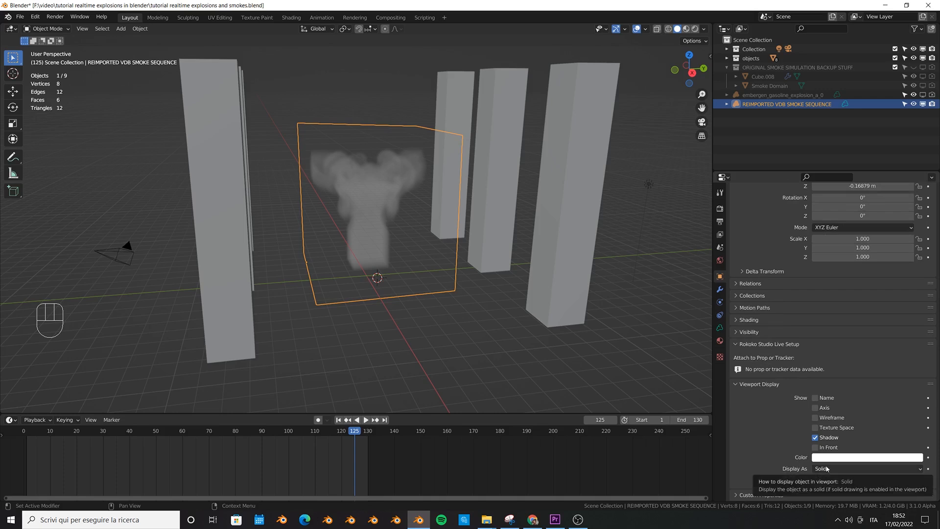
left_click(826, 469)
left_click(826, 448)
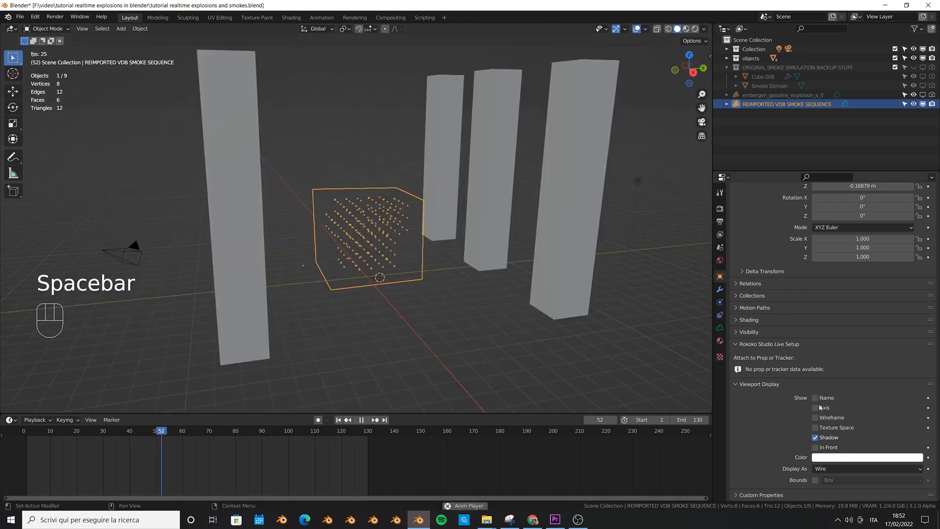
left_click(841, 469)
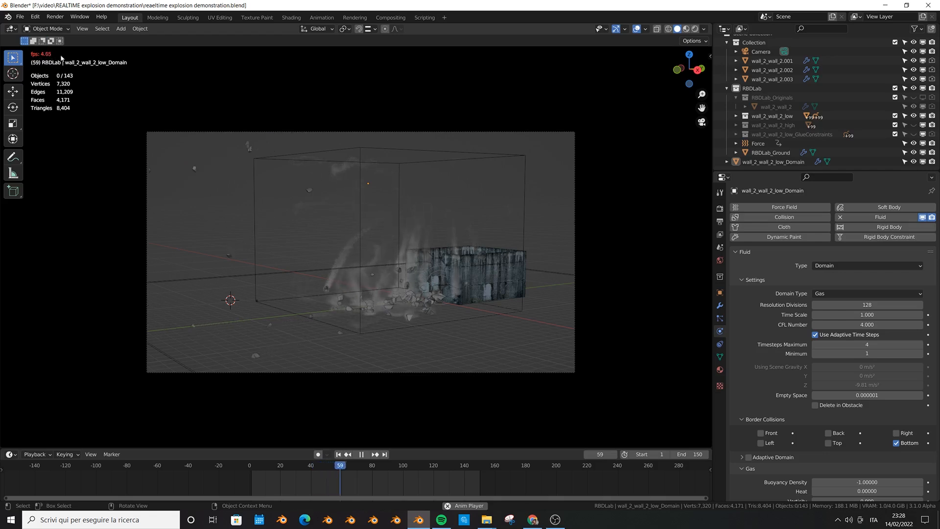
In the explosion demonstration scene, disable wall_2_wall_2_low_Domain and its fluid simulation in viewport and render, and save the file
key("Escape")
left_click(525, 222)
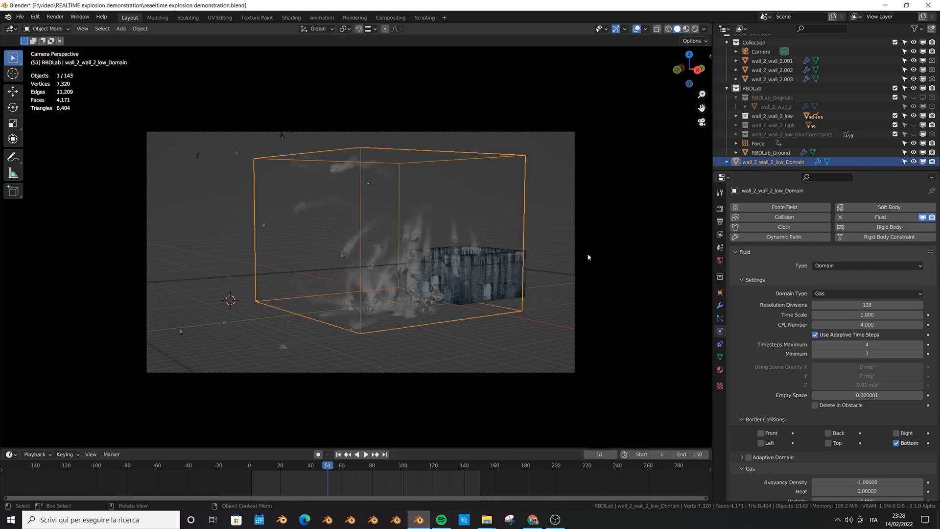
left_click(923, 162)
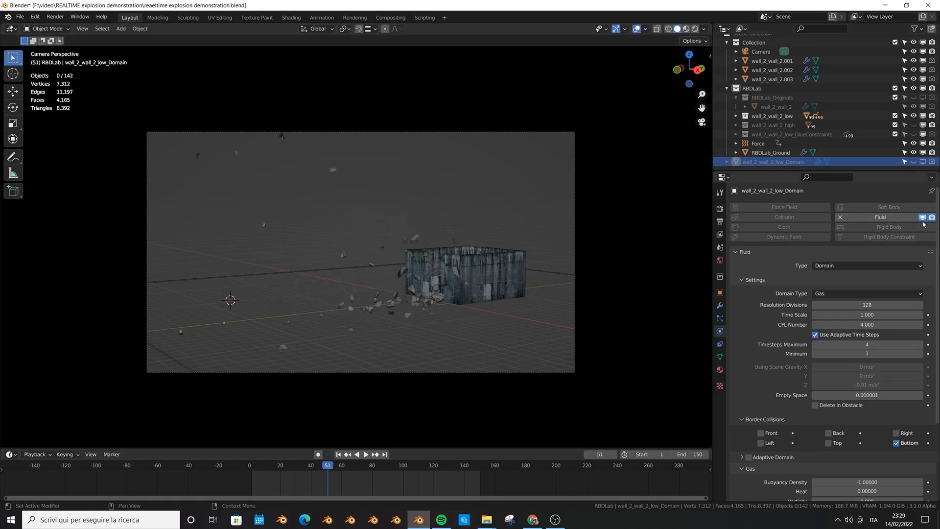
key("ctrl+s")
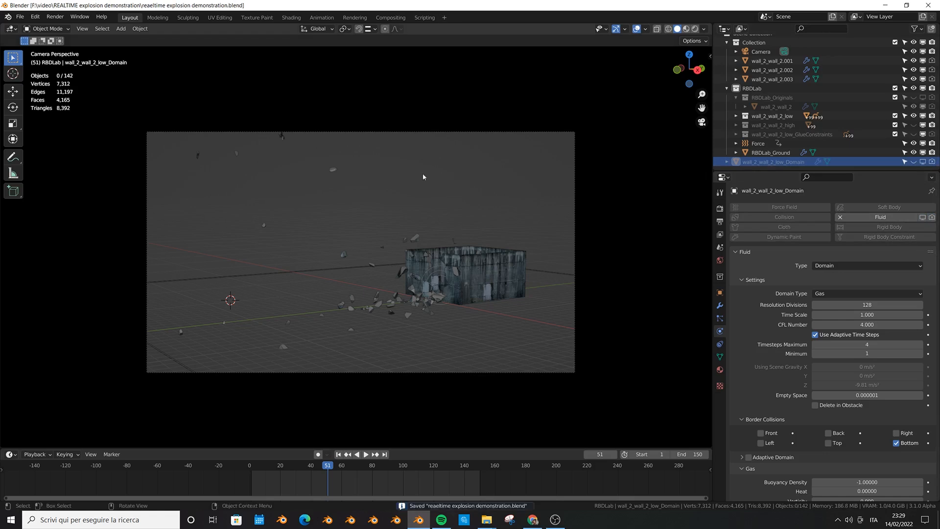
Import all OpenVDB files from the data folder of cache_fluid_e562be8c as a sequence starting with fluid_data_0000.vdb
key("F3")
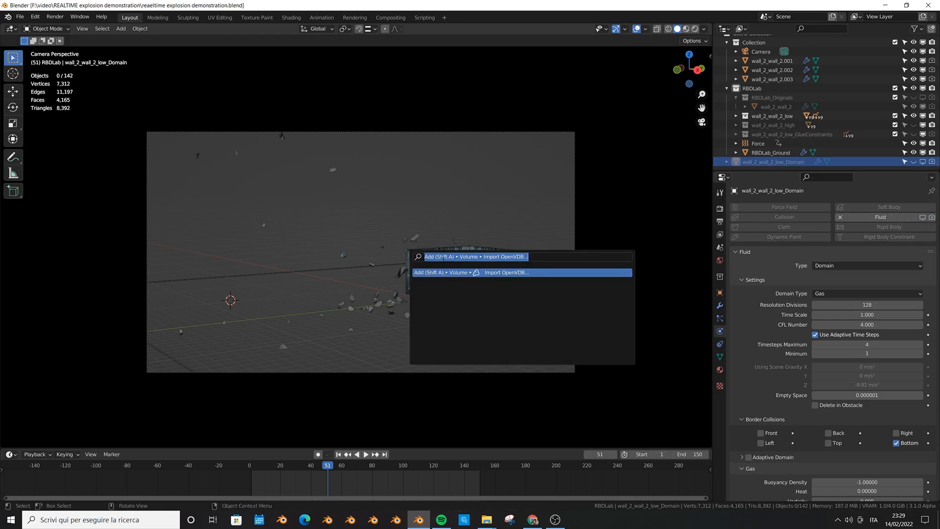
type("vdb")
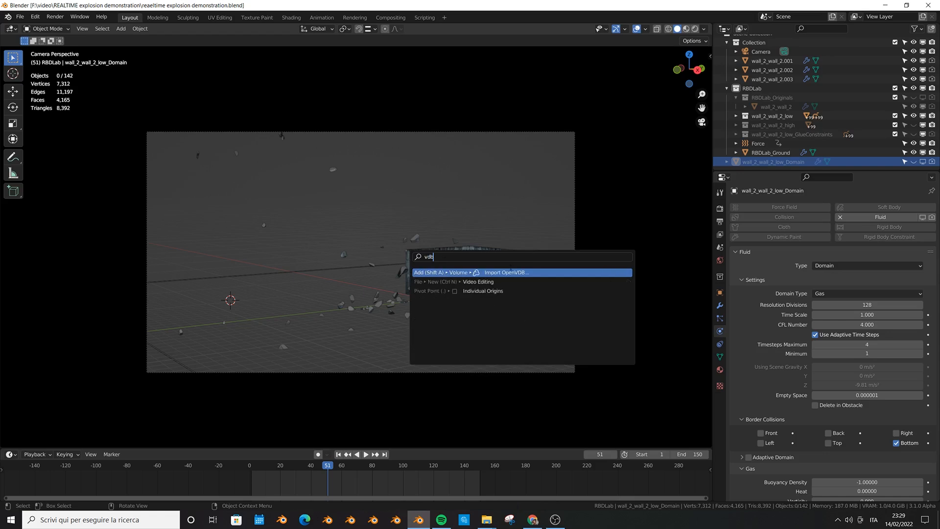
left_click(527, 273)
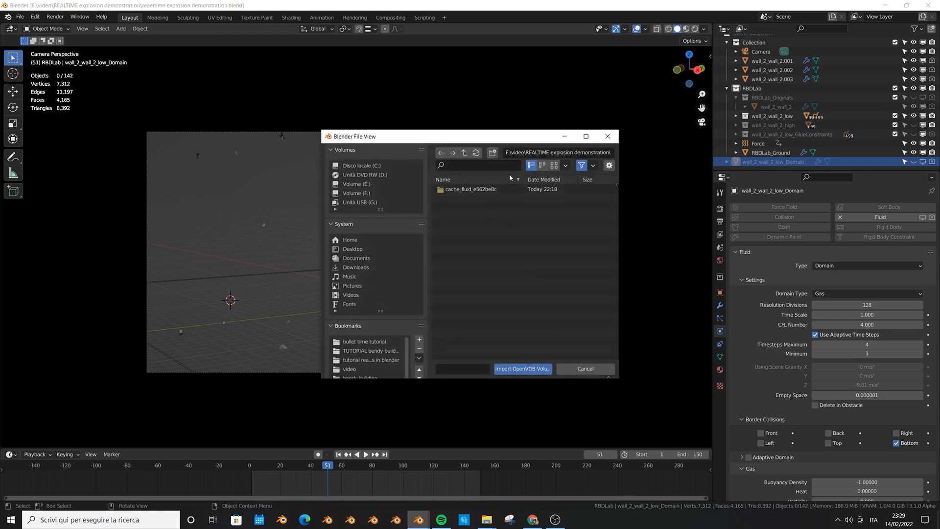
double_click(463, 189)
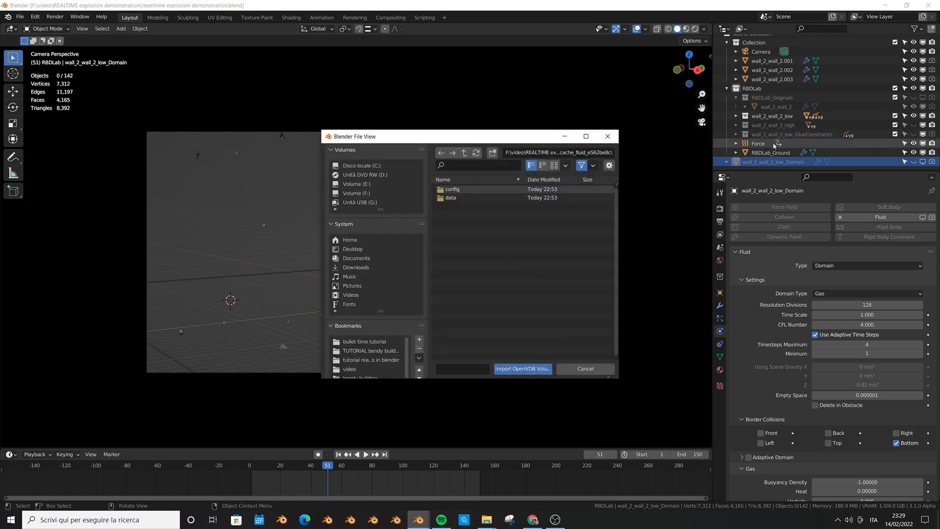
double_click(453, 199)
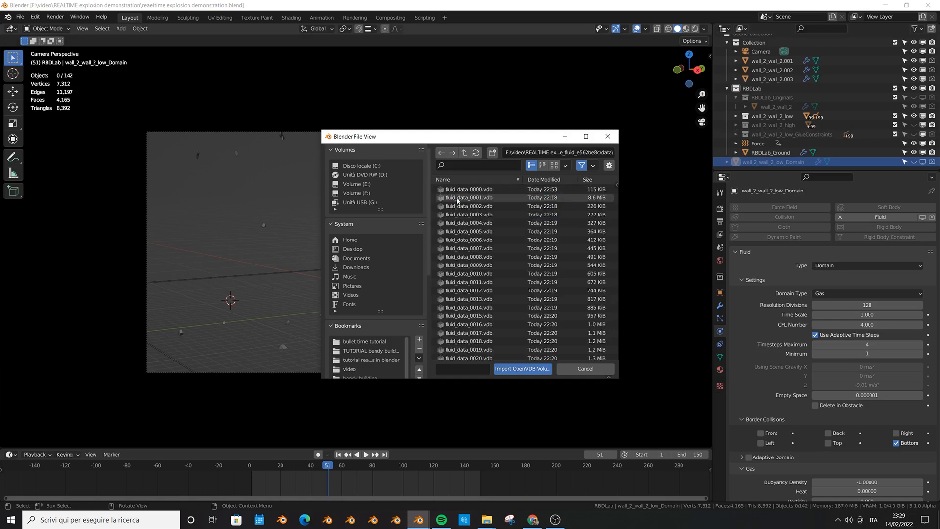
left_click(482, 190)
key("a")
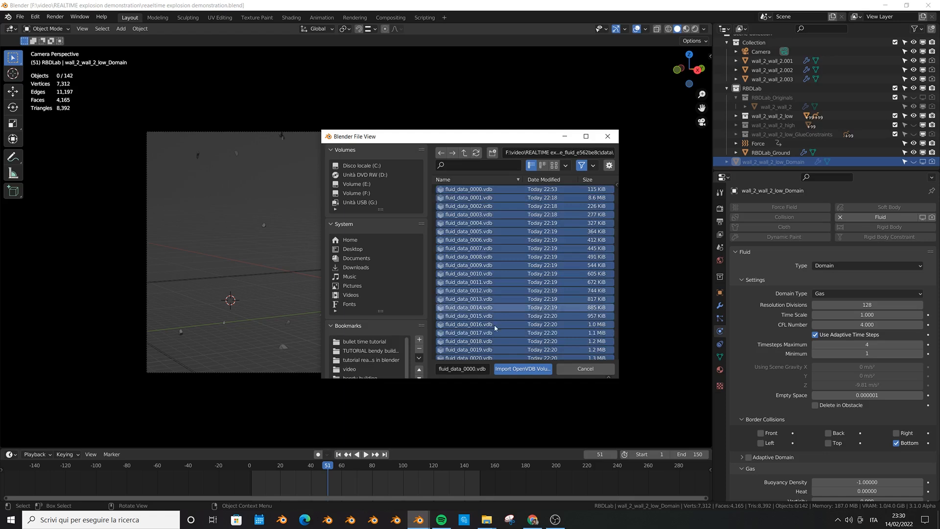
left_click(517, 369)
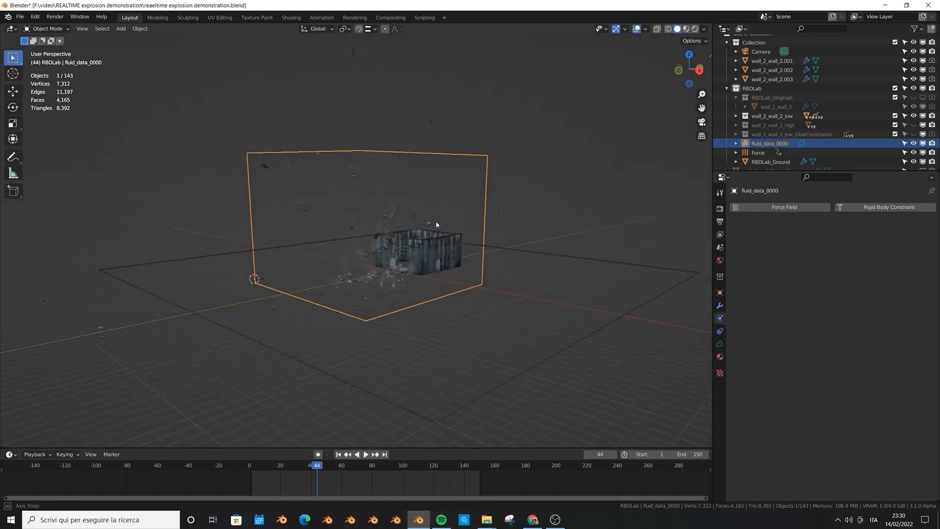
Play the wall explosion with the imported VDB sequence from the camera view, starting from frame 0
middle_click_drag(436, 221, 396, 237)
key("space")
key("KP_0")
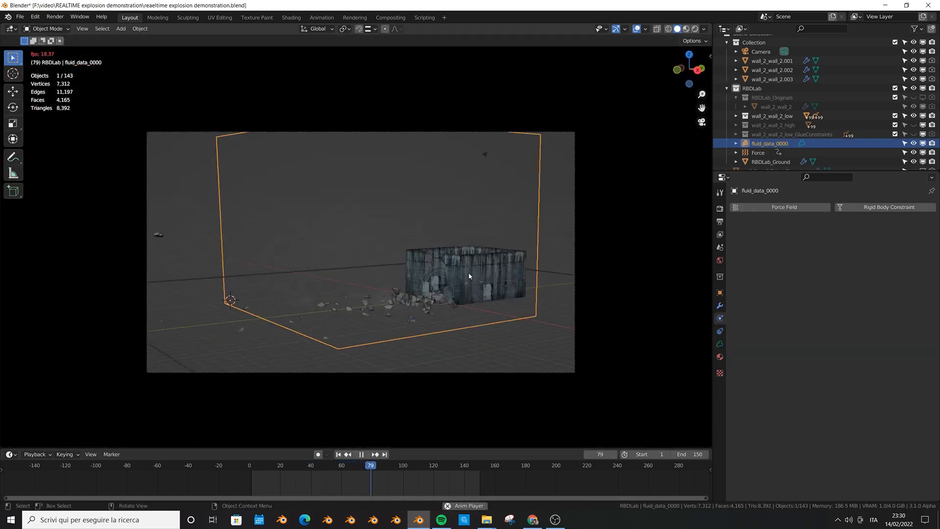
left_click(248, 465)
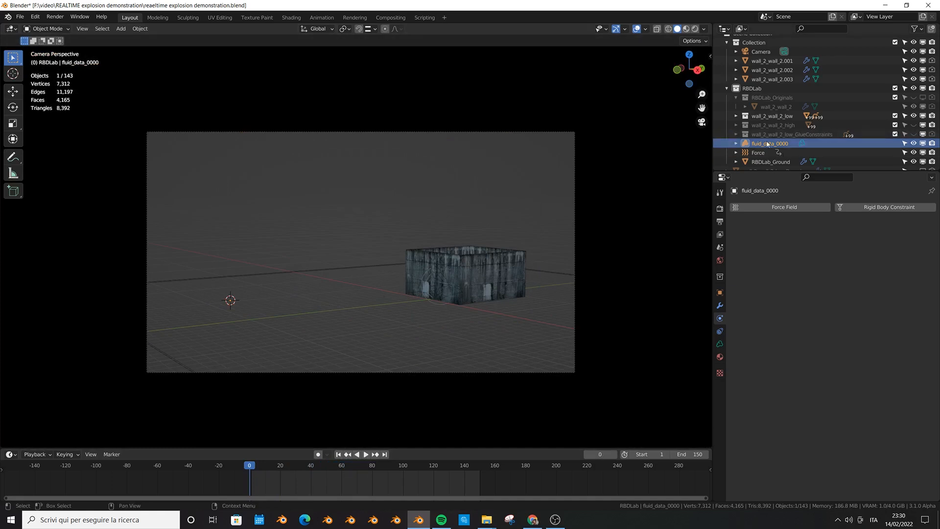
scroll(757, 151, "down", 1)
key("space")
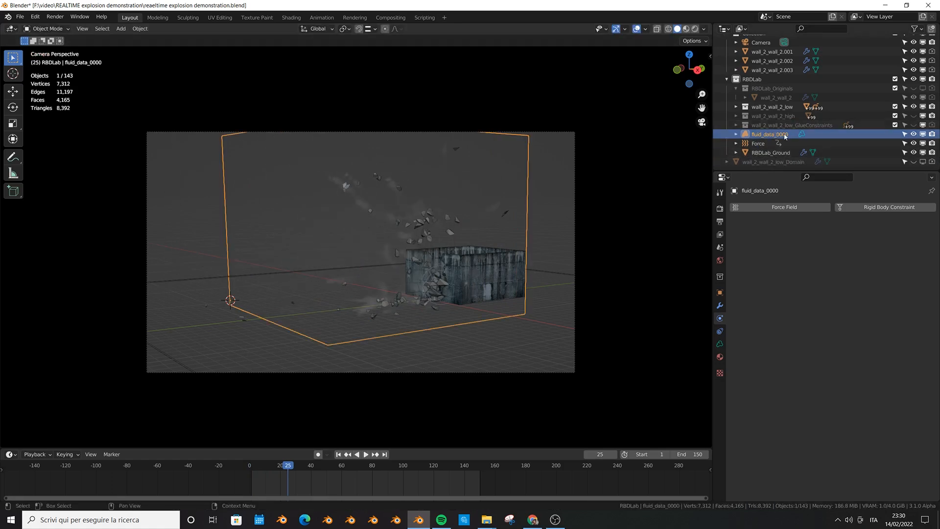
Play and pause the explosion in top view to examine how the imported smoke lines up with the debris
key("space")
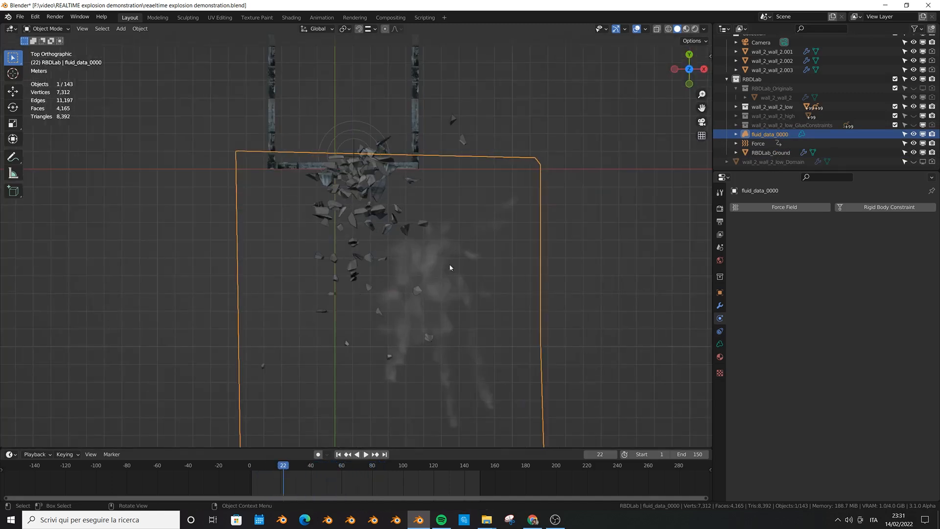
key("space")
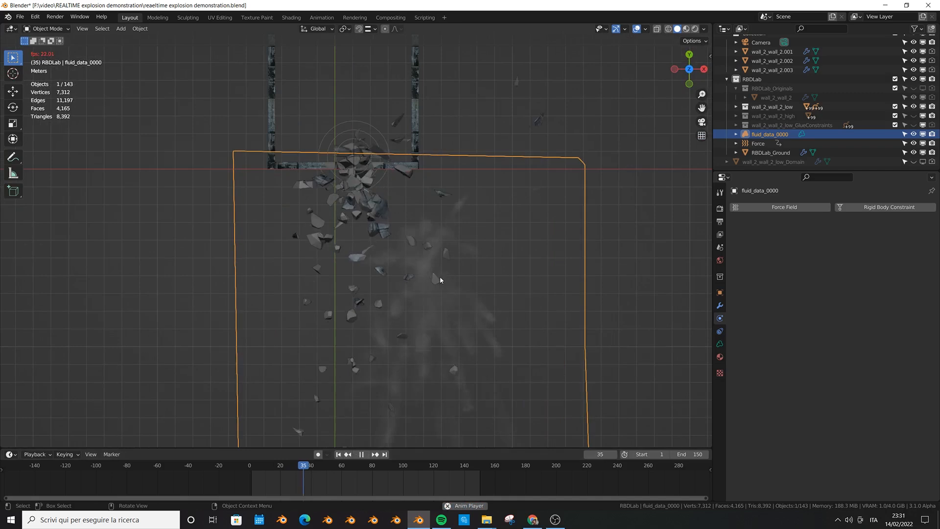
key("space")
scroll(448, 272, "down", 4)
key("space")
key("space")
scroll(465, 328, "up", 3)
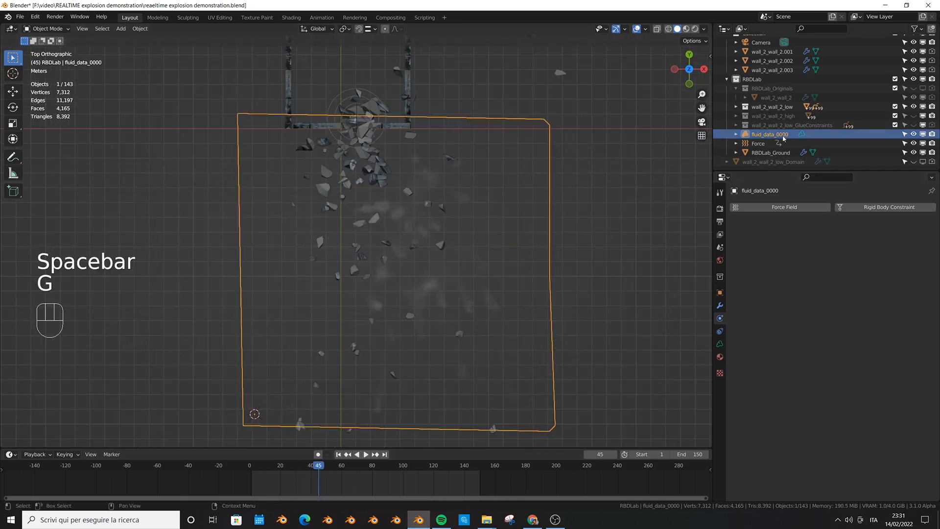
Unhide wall_2_wall_2_low_Domain and re-enable its fluid simulation for viewport and render
left_click(761, 161)
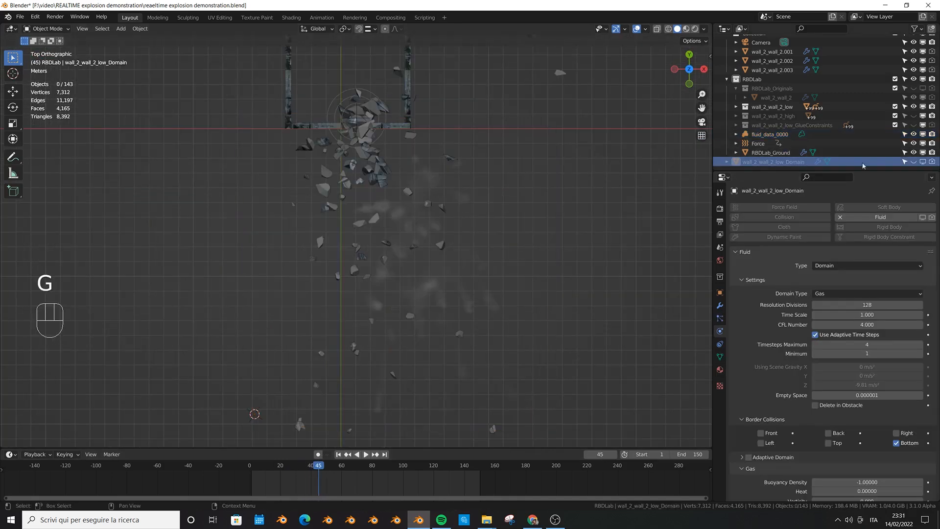
left_click(913, 162)
left_click(922, 217)
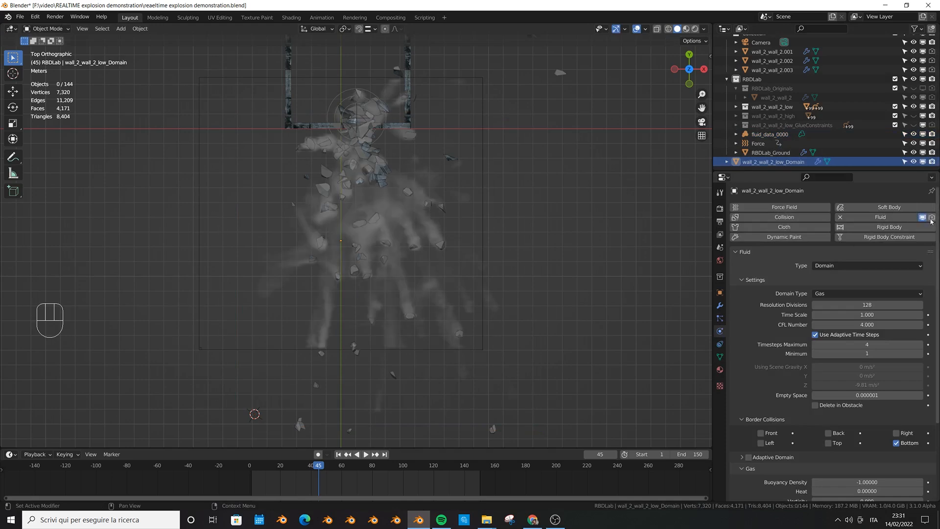
Select fluid_data_0000 and, in the maximized top view, move it beside the original smoke to compare them
left_click(770, 134)
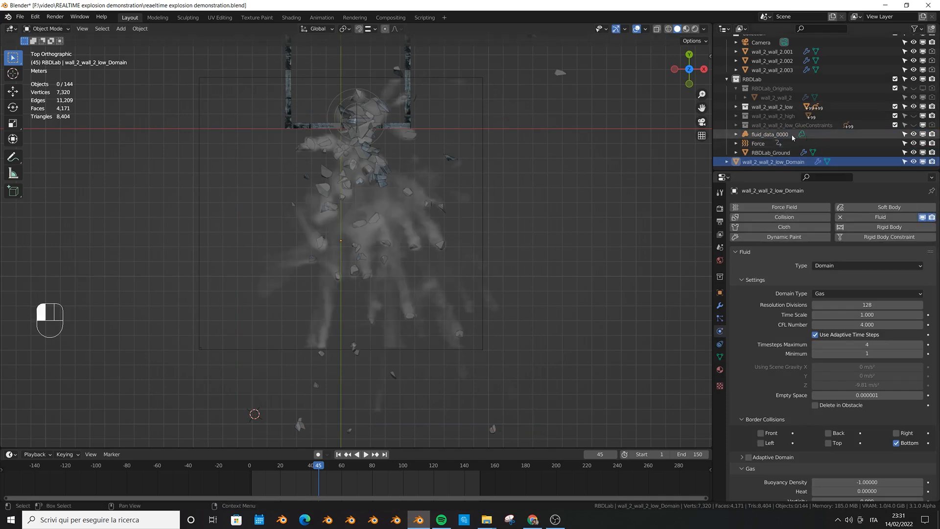
scroll(441, 233, "up", 2)
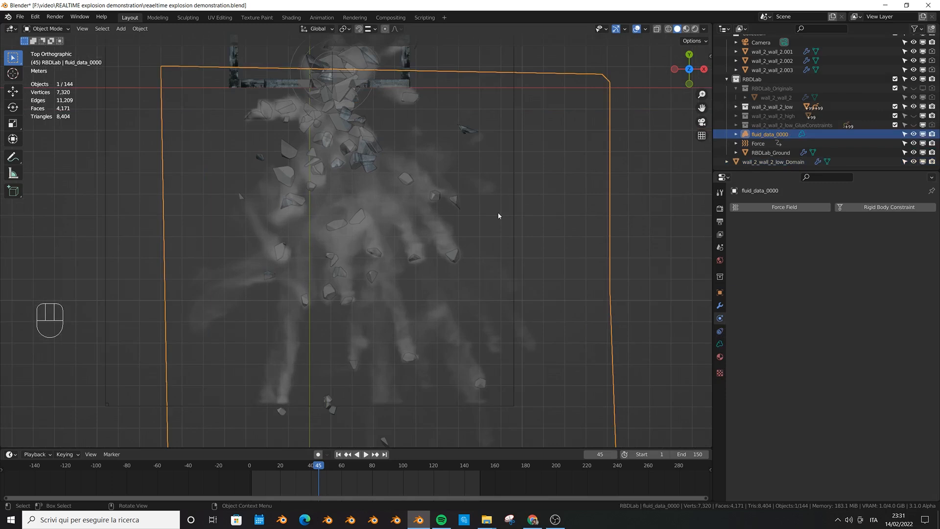
key("ctrl+space")
key("g")
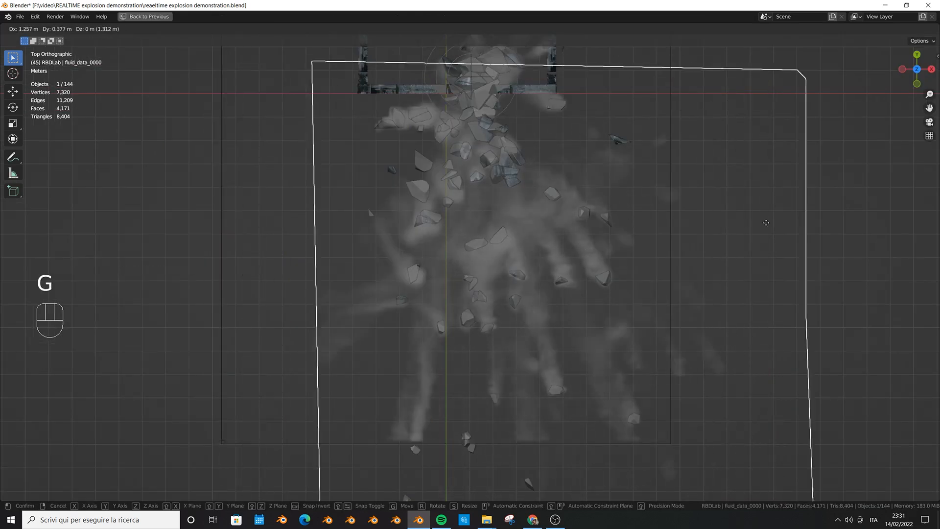
left_click(281, 218)
scroll(754, 288, "down", 2)
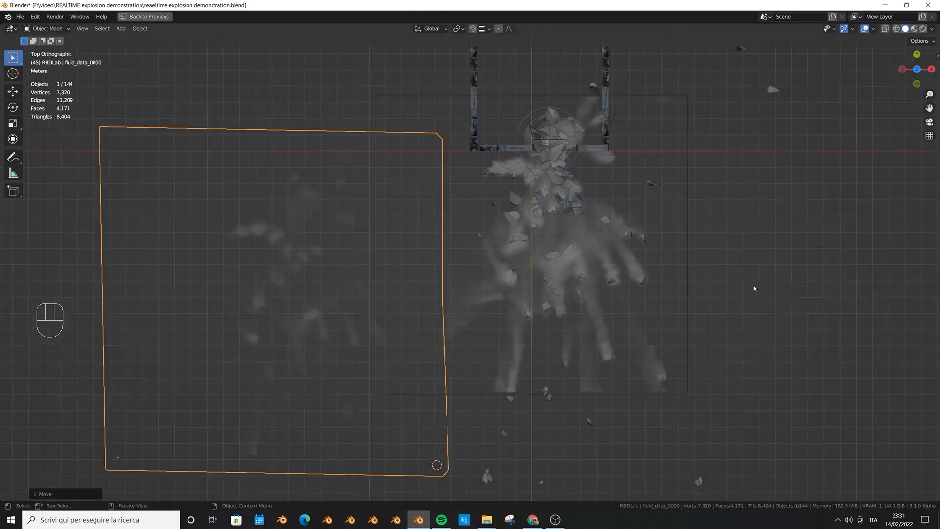
scroll(754, 288, "down", 1)
middle_click_drag(543, 271, 566, 268, "shift")
scroll(566, 268, "up", 2)
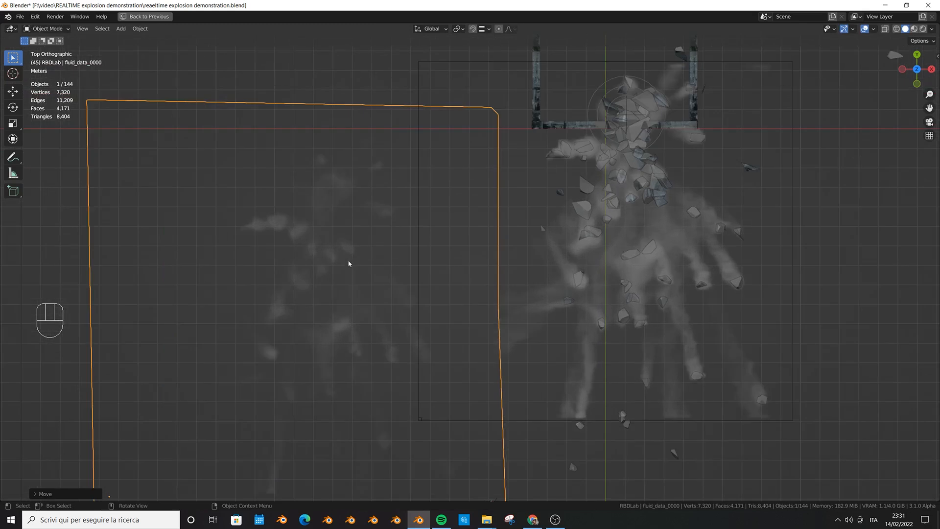
Set the viewport display density of the fluid_data_0000 volume to 5
key("ctrl+space")
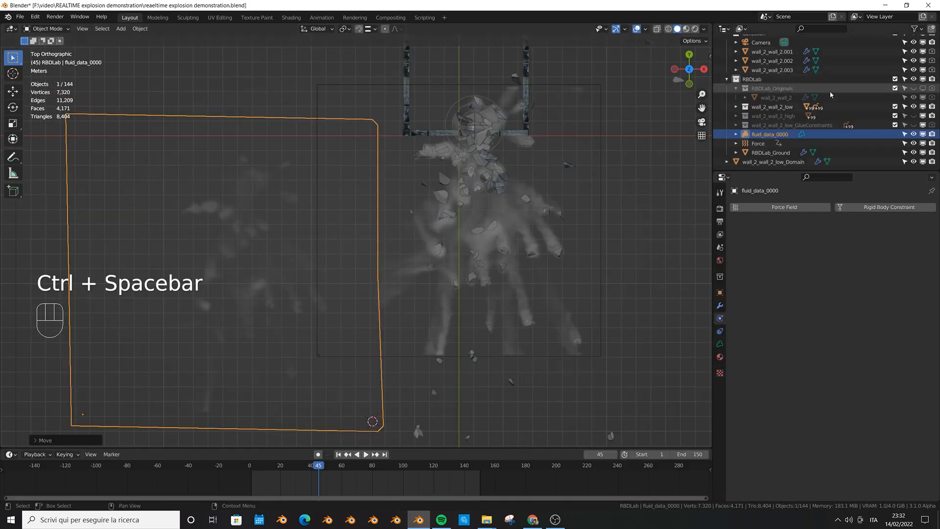
left_click(720, 344)
scroll(785, 377, "down", 2)
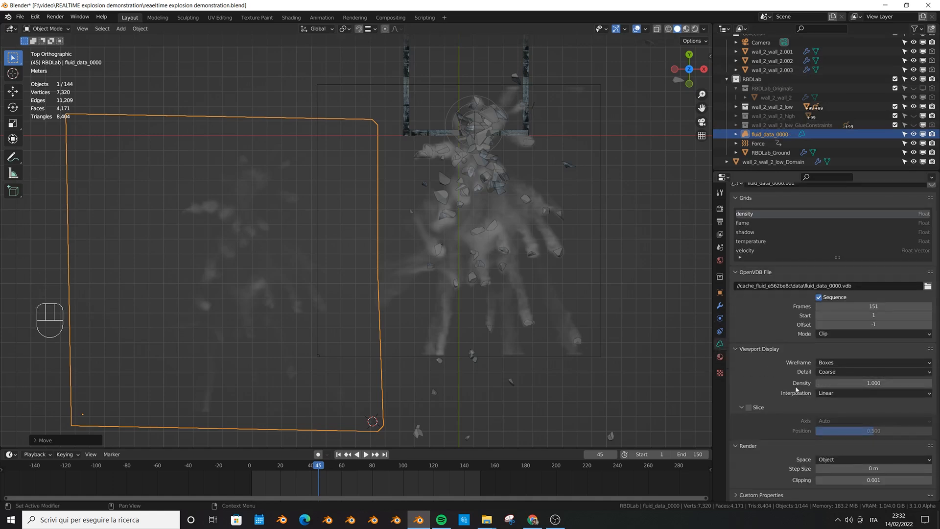
left_click(883, 384)
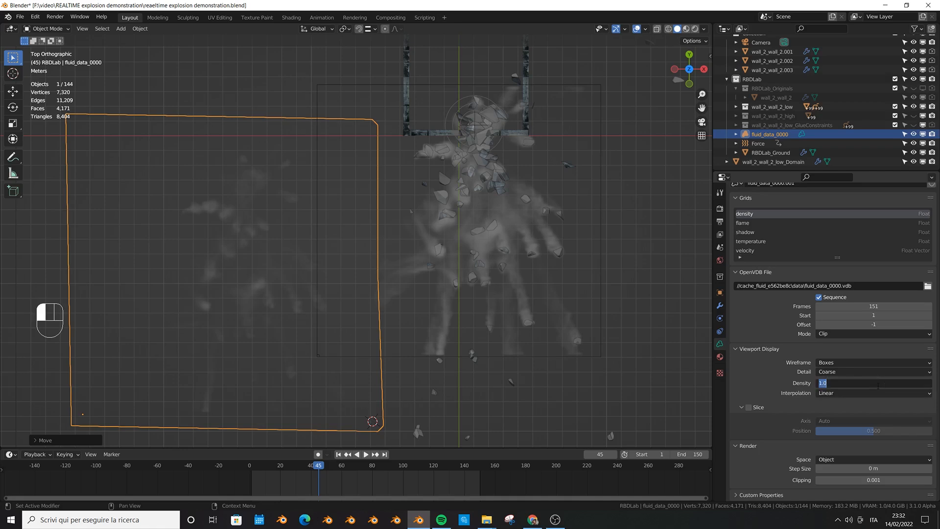
type("5")
key("Return")
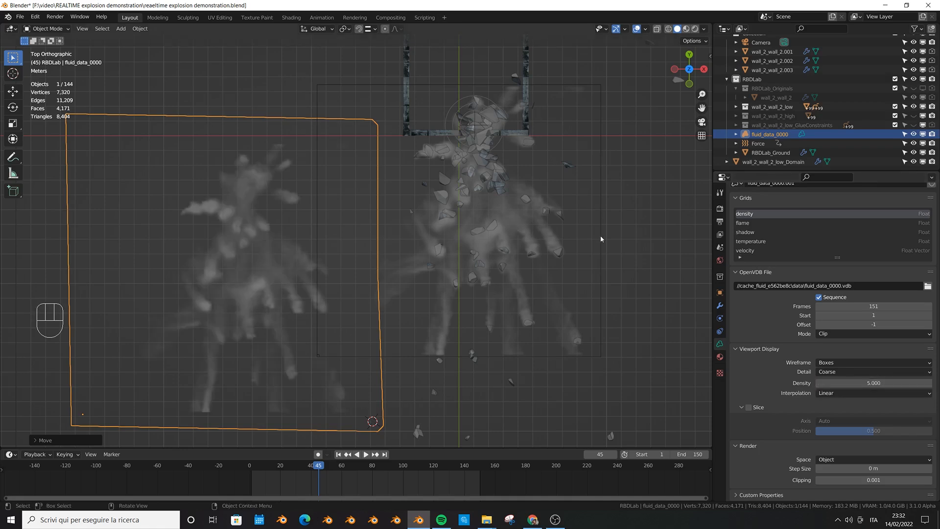
Move the fluid_data_0000 volume over the original smoke in the maximized top view and fine-tune its position
key("ctrl+space")
key("g")
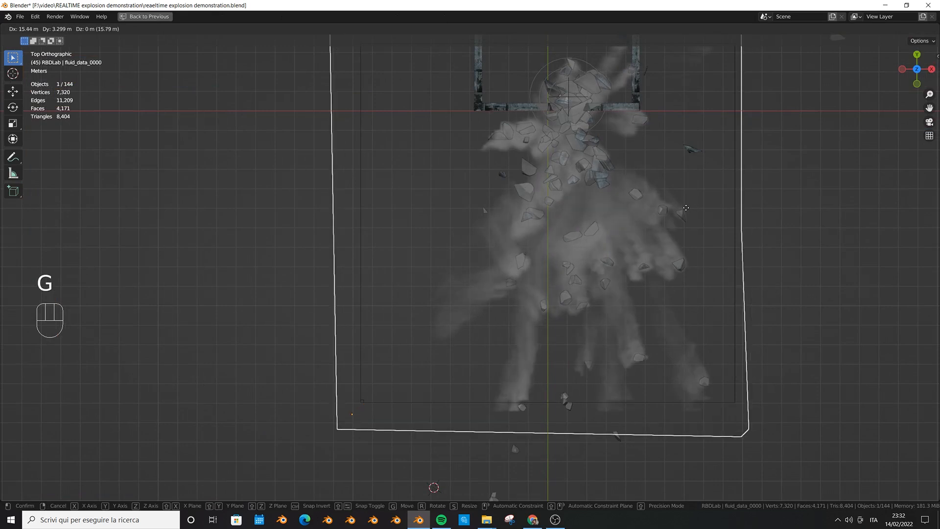
left_click(687, 181)
scroll(518, 298, "up", 2)
key("g")
left_click(548, 303)
Adjust the fluid_data_0000 volume's position in left view so it matches the original smoke's height and depth
scroll(557, 308, "down", 6)
left_click(917, 83)
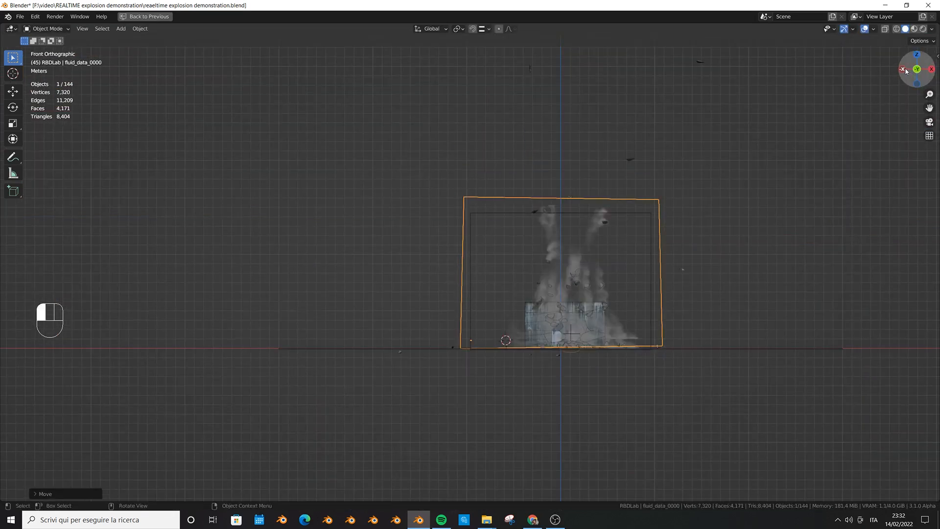
left_click(902, 69)
scroll(649, 230, "up", 3)
key("g")
scroll(649, 230, "up", 1)
scroll(665, 271, "up", 1)
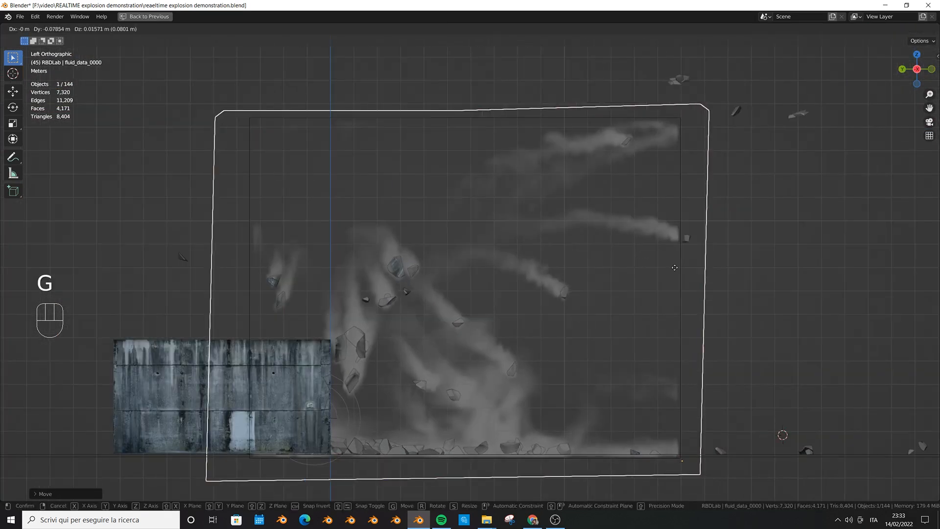
left_click(670, 270)
Check the smoke volume's alignment with the original simulation in front, right and top views
key("KP_1")
key("KP_3")
scroll(620, 321, "down", 2)
key("KP_7")
scroll(621, 325, "up", 2)
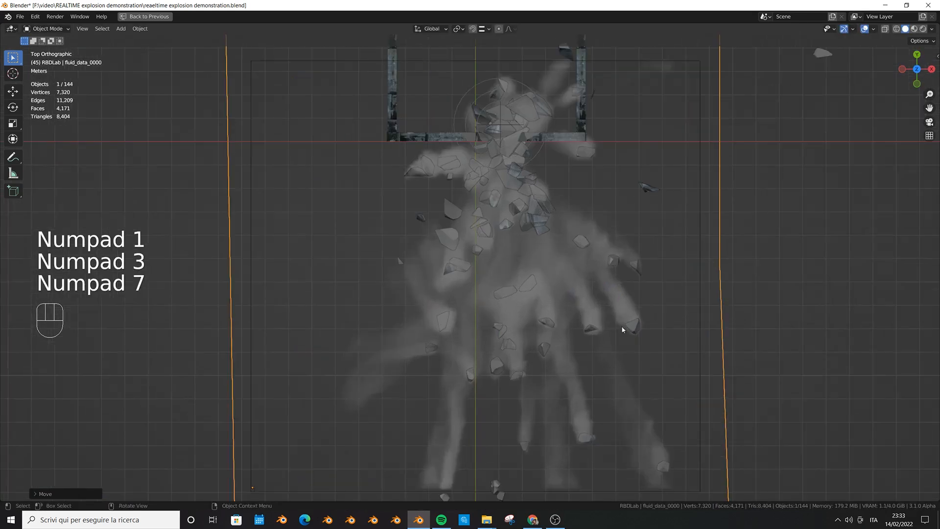
Fine-tune the fluid_data_0000 volume's position in top view and return to the full workspace in perspective
key("g")
left_click(603, 316)
middle_click_drag(603, 316, 475, 258)
key("ctrl+space")
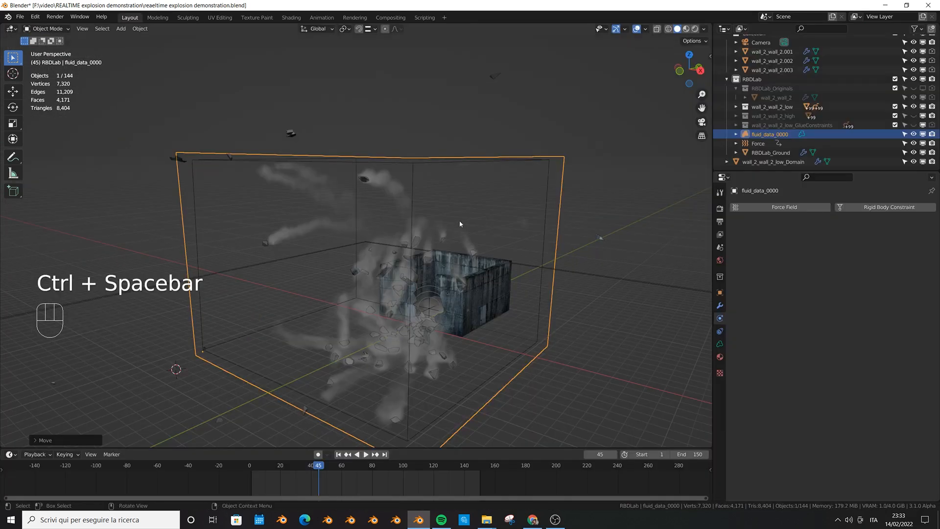
middle_click_drag(461, 225, 474, 224)
Disable wall_2_wall_2_low_Domain and its fluid simulation in the viewport, and save the file
left_click(773, 161)
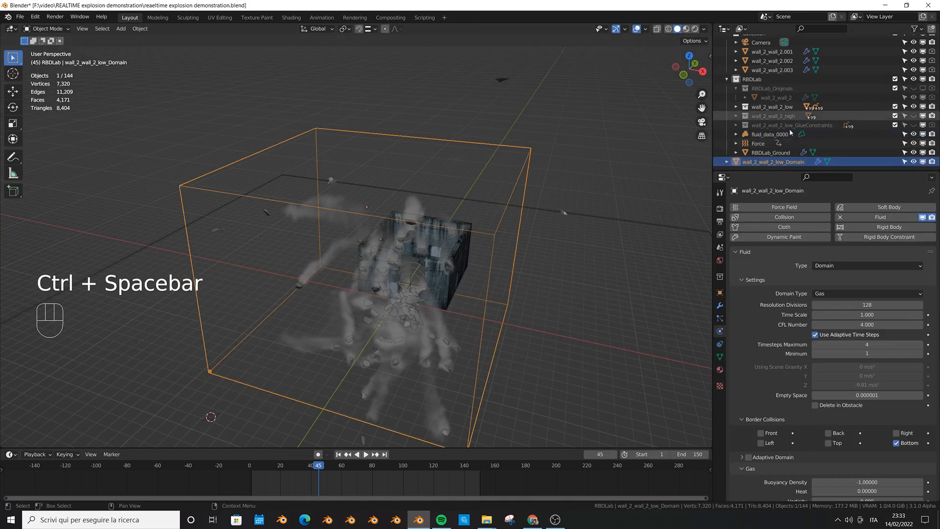
left_click(915, 162)
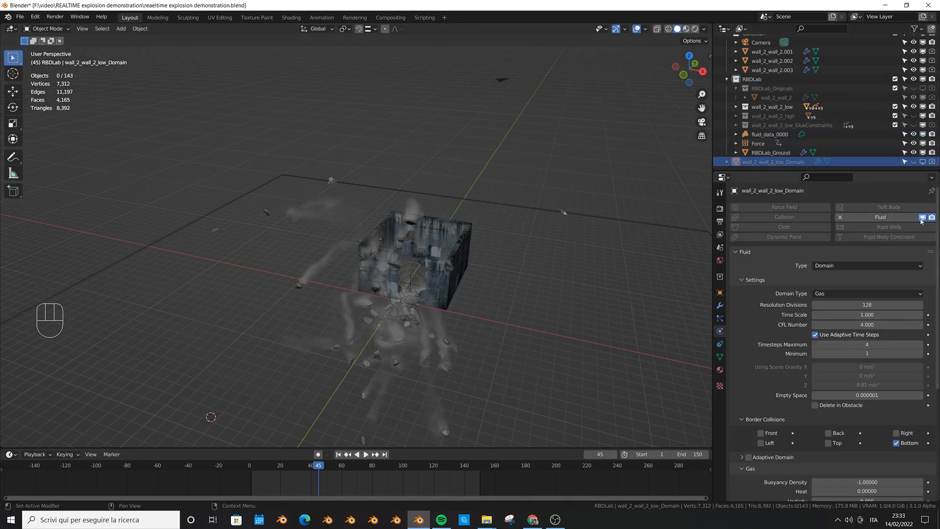
key("ctrl+s")
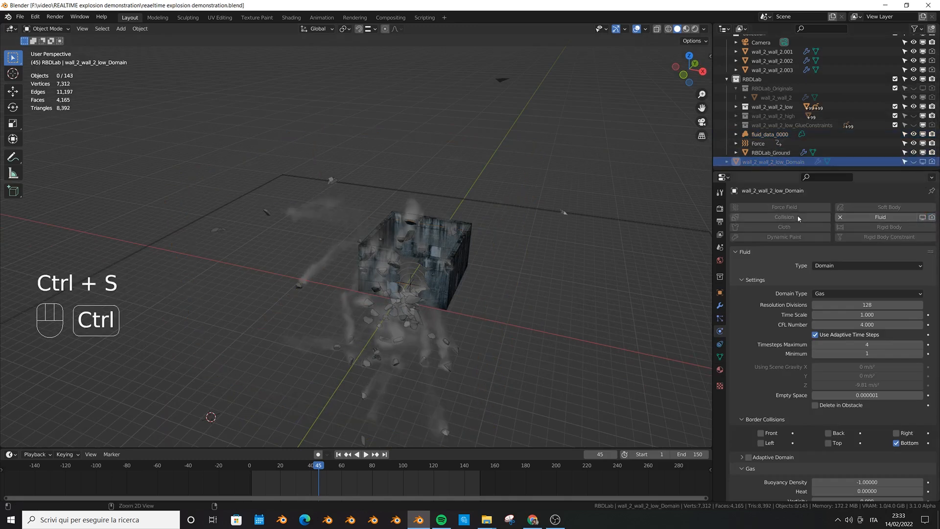
Play the explosion with the fluid_data_0000 volume through the camera to check the playback frame rate
left_click(772, 134)
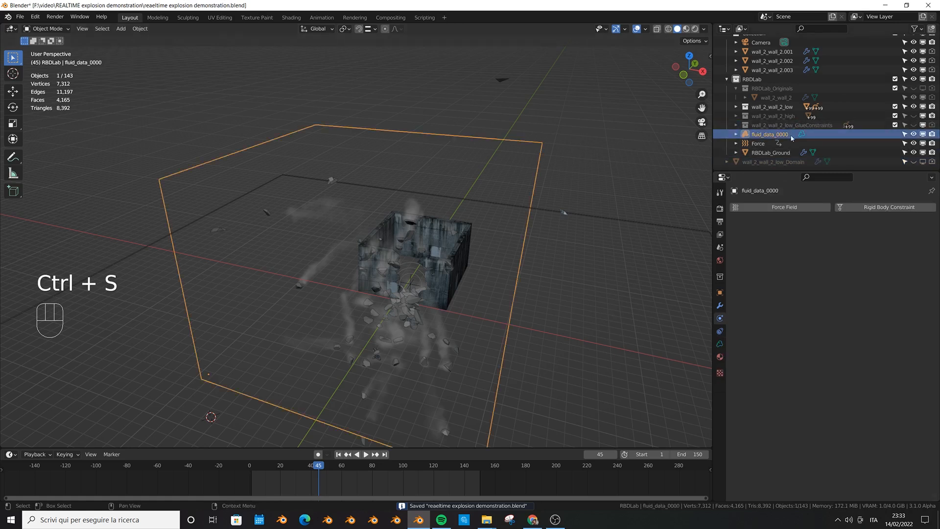
key("space")
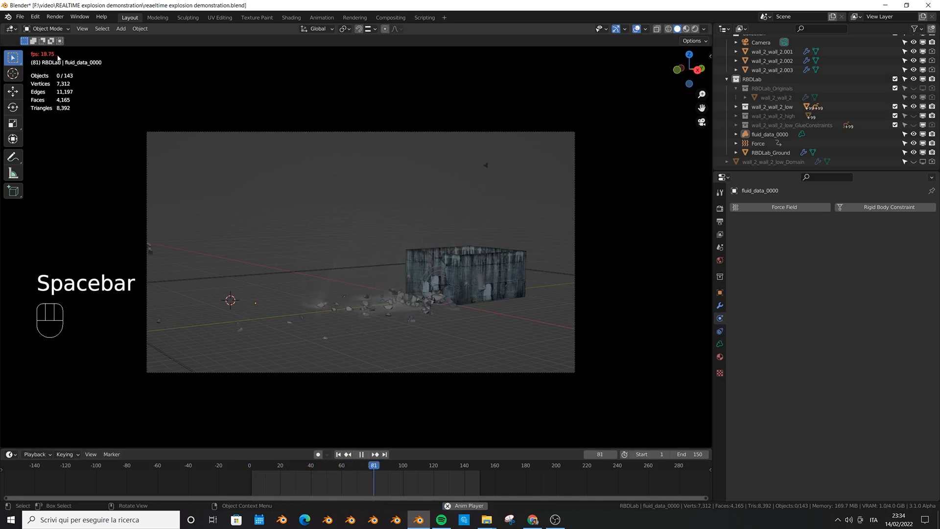
key("space")
left_click(371, 214)
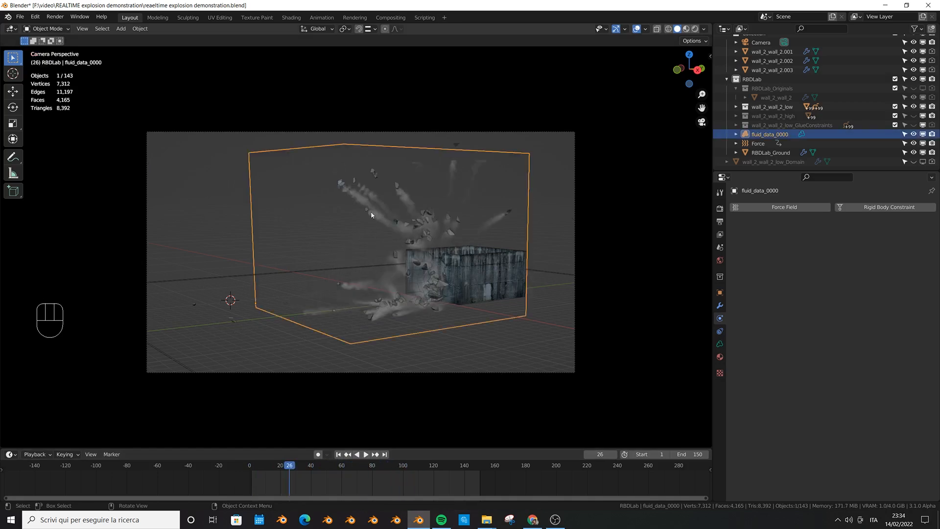
Set the fluid_data_0000 volume's wireframe to coarse points and display the object as Wire in the viewport
left_click(720, 344)
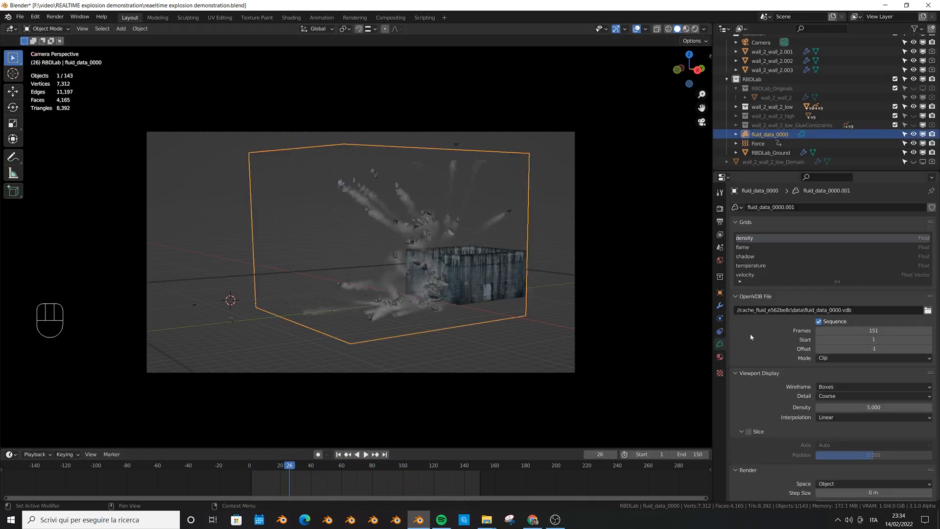
scroll(751, 336, "down", 2)
left_click_drag(828, 364, 862, 400)
left_click_drag(819, 373, 838, 392)
left_click(719, 293)
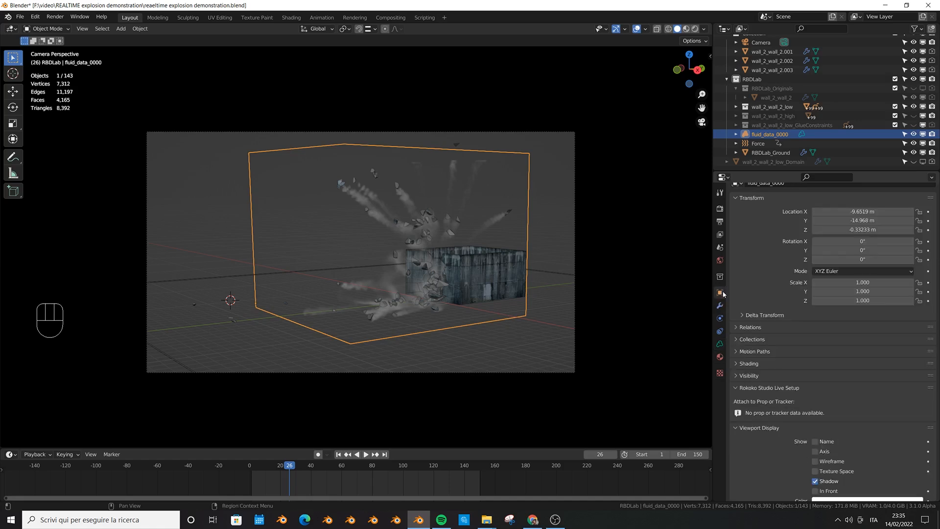
scroll(764, 416, "down", 2)
left_click_drag(830, 471, 839, 449)
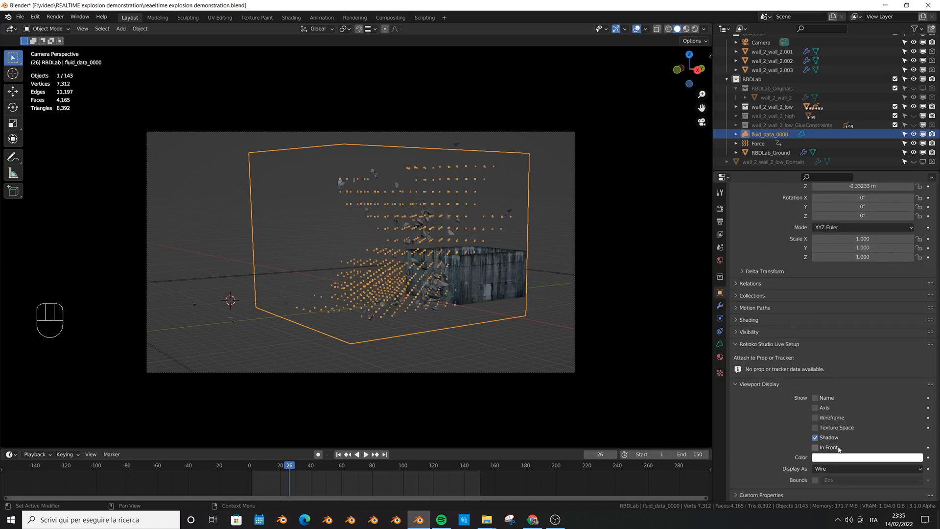
Play the animation from the start with the wire-displayed volume, checking the frame rate and viewing it from other angles
left_click(250, 468)
key("space")
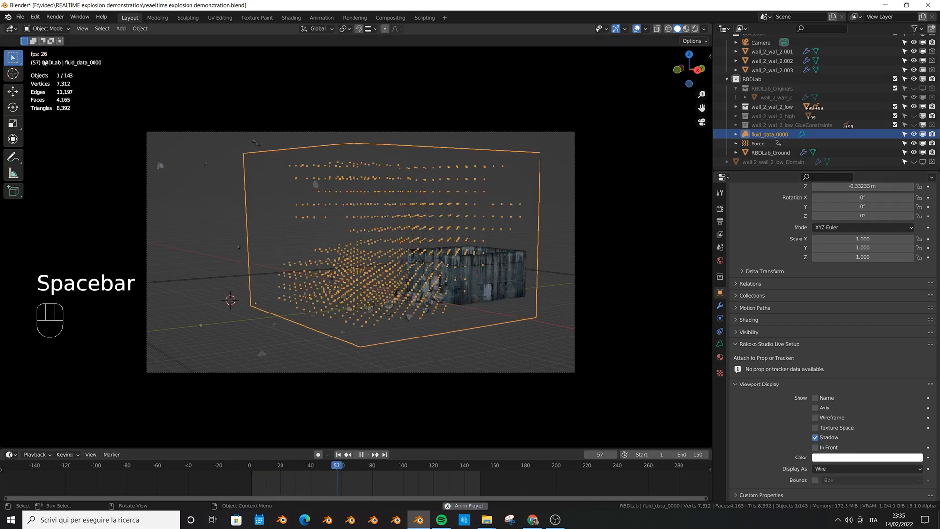
middle_click_drag(410, 268, 464, 257)
middle_click_drag(412, 268, 440, 304)
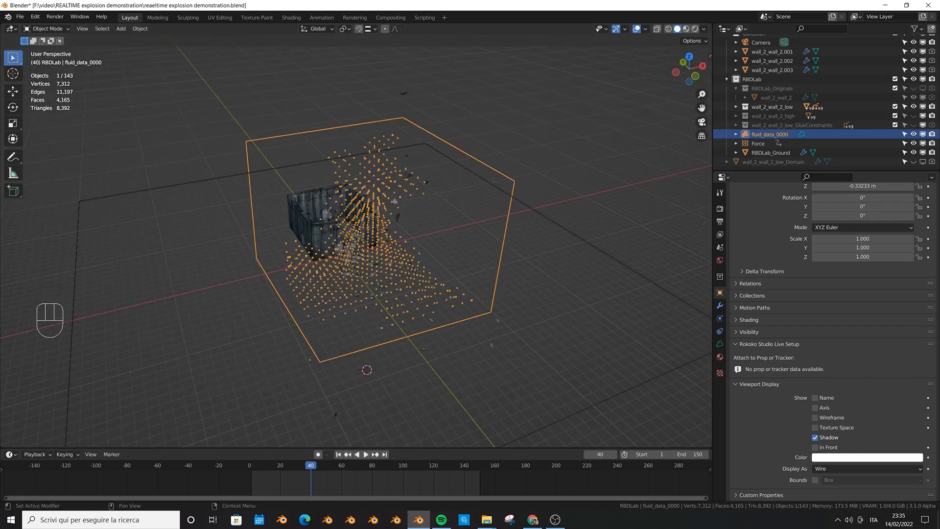
Examine the fluid settings of wall_2_wall_2_low_Domain, including its resolution divisions
left_click(753, 163)
left_click(718, 335)
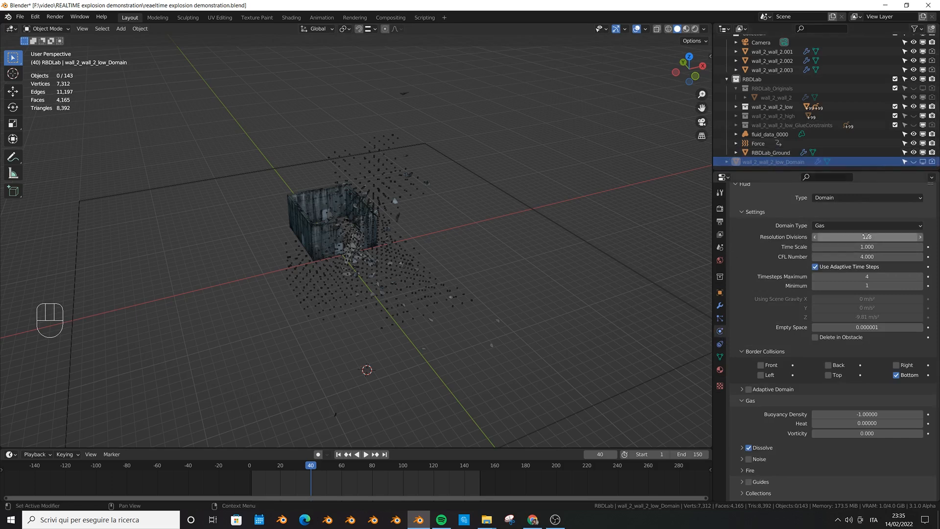
Select the fluid_data_0000 volume, save the file and play the explosion from another angle
left_click(410, 258)
middle_click_drag(409, 258, 340, 282)
key("ctrl+s")
key("space")
key("space")
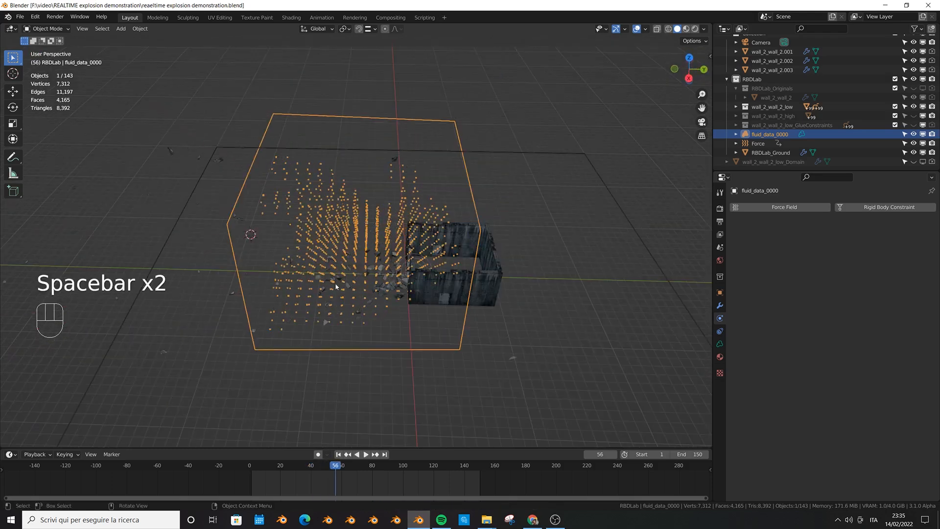